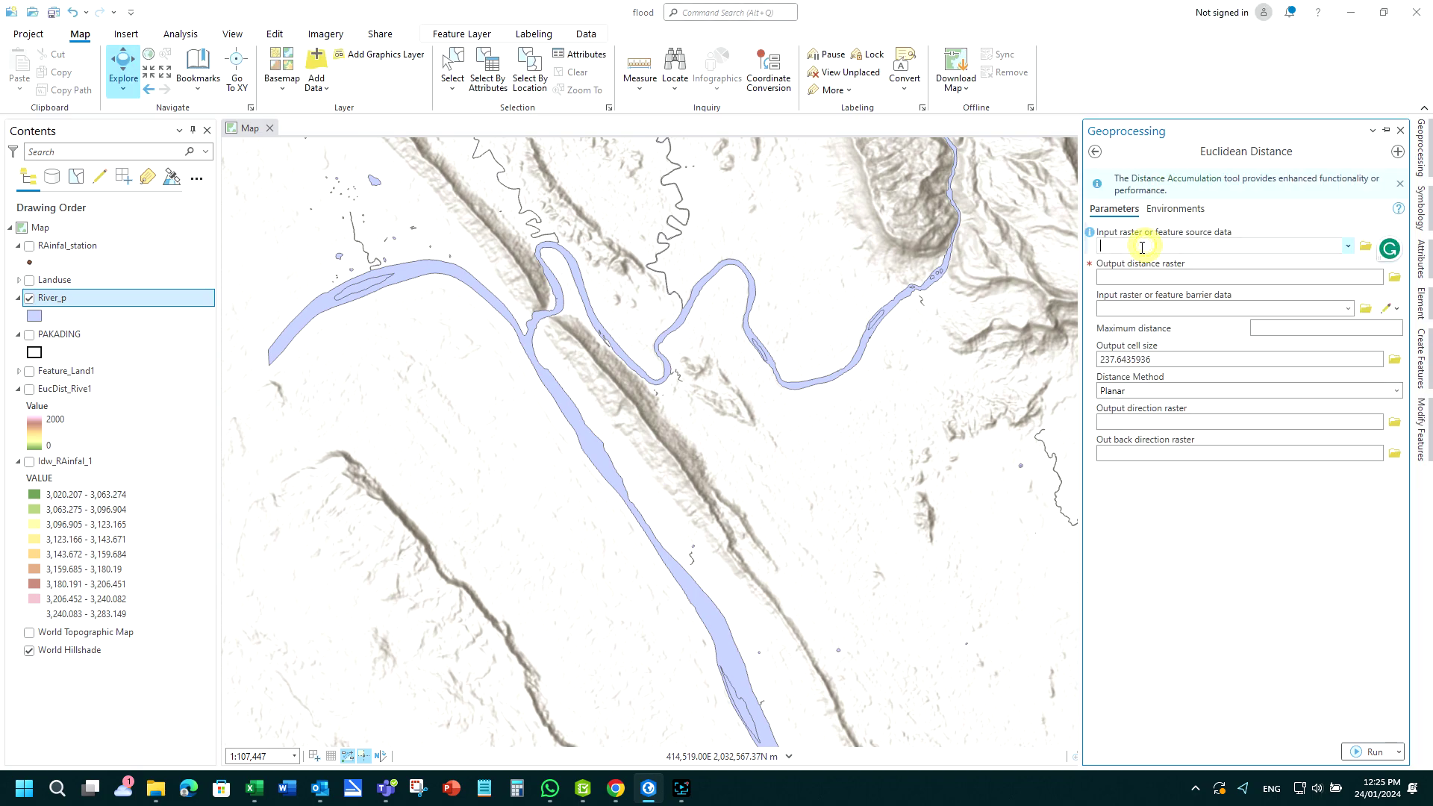
# Step: Run Euclidean Distance with River_p as the source, a maximum distance of 2000 and an output cell size of 40
pyautogui.click(1348, 246)
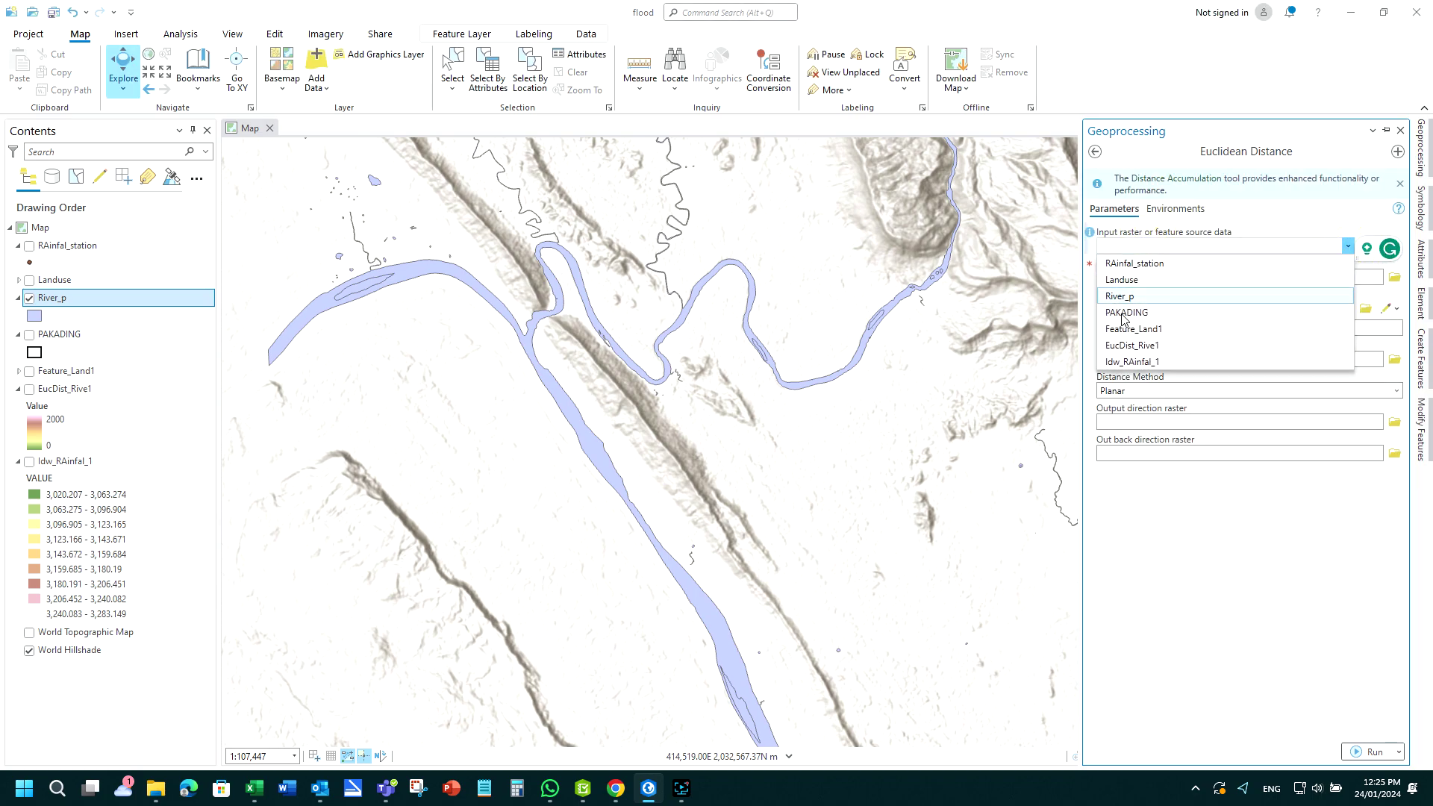
pyautogui.click(1123, 297)
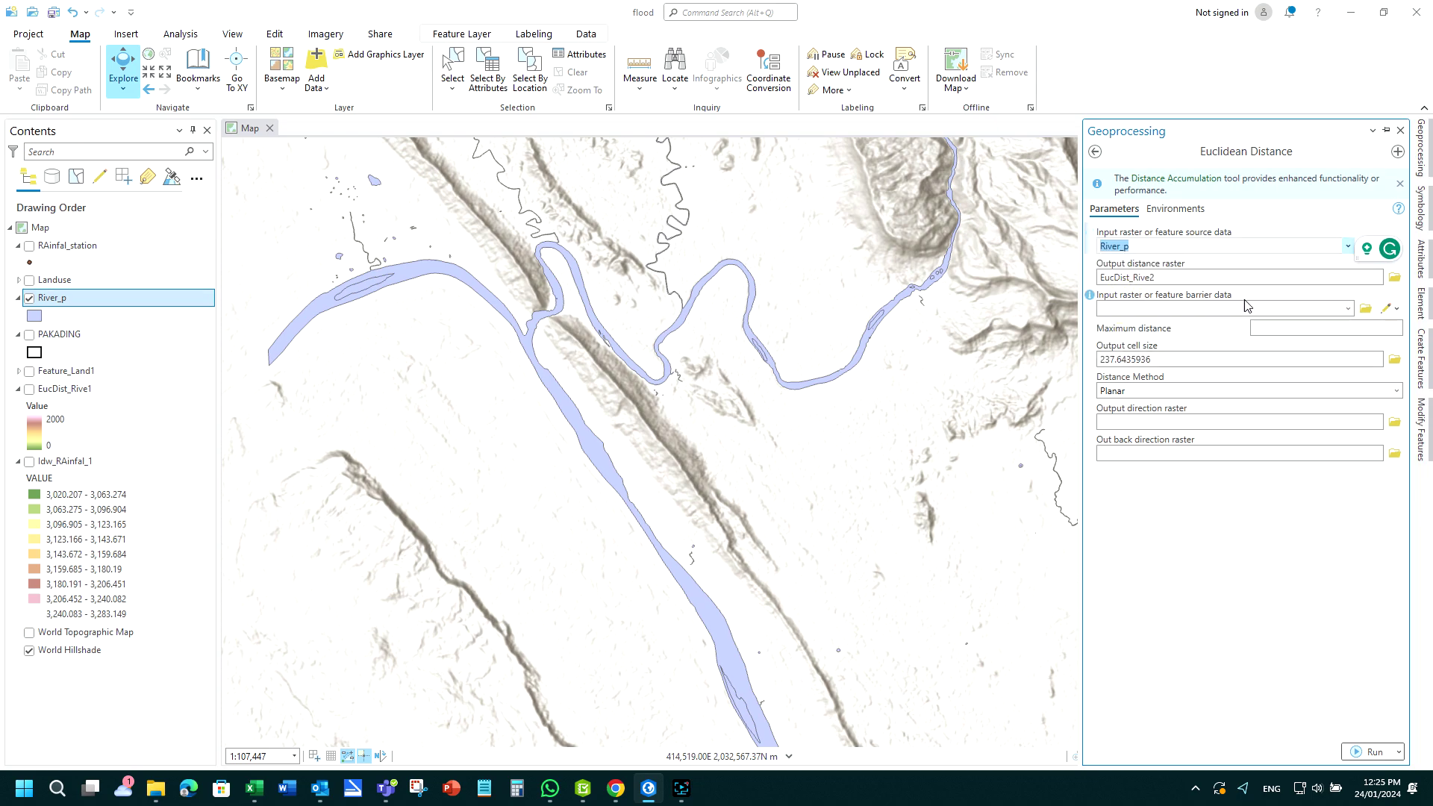
pyautogui.click(1224, 278)
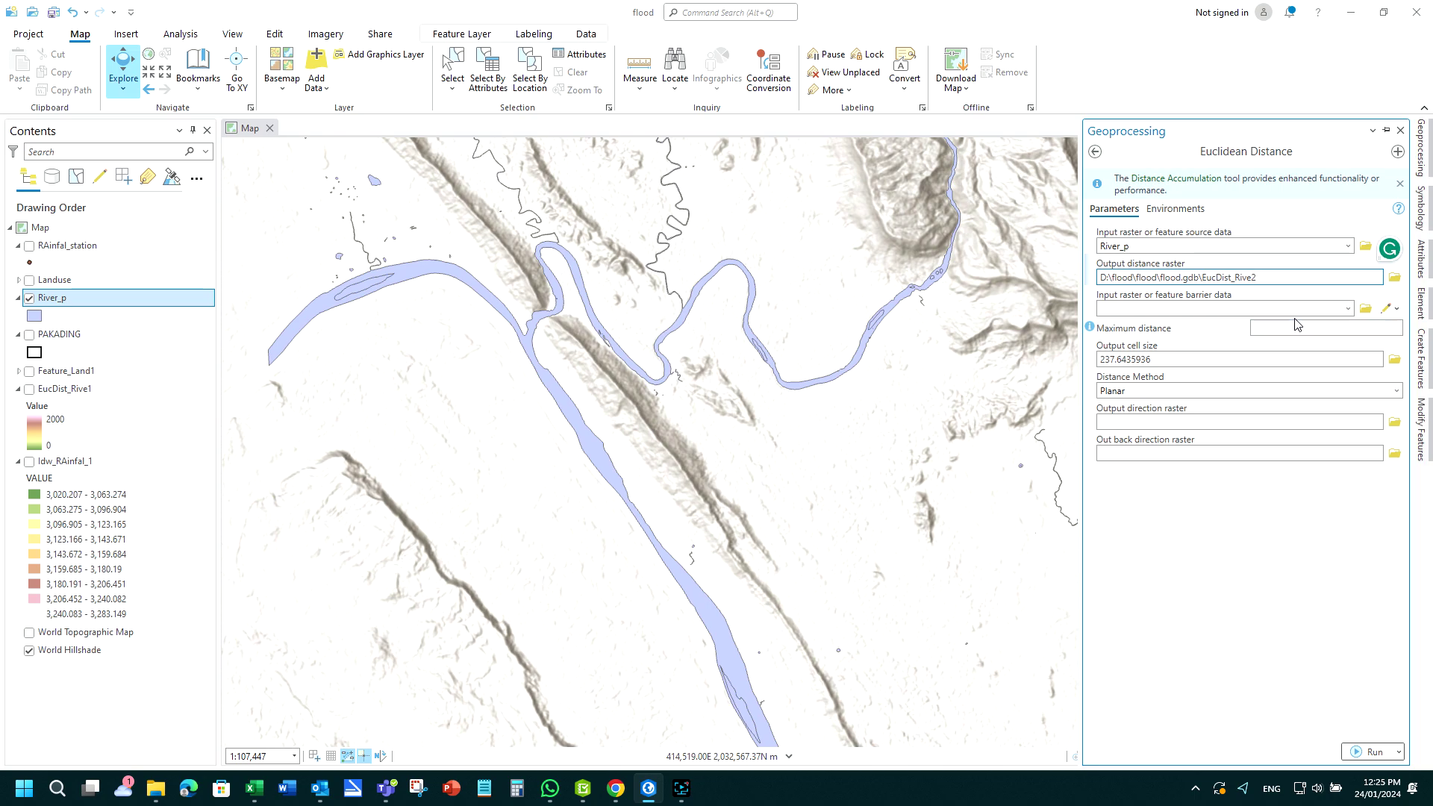
pyautogui.click(1380, 330)
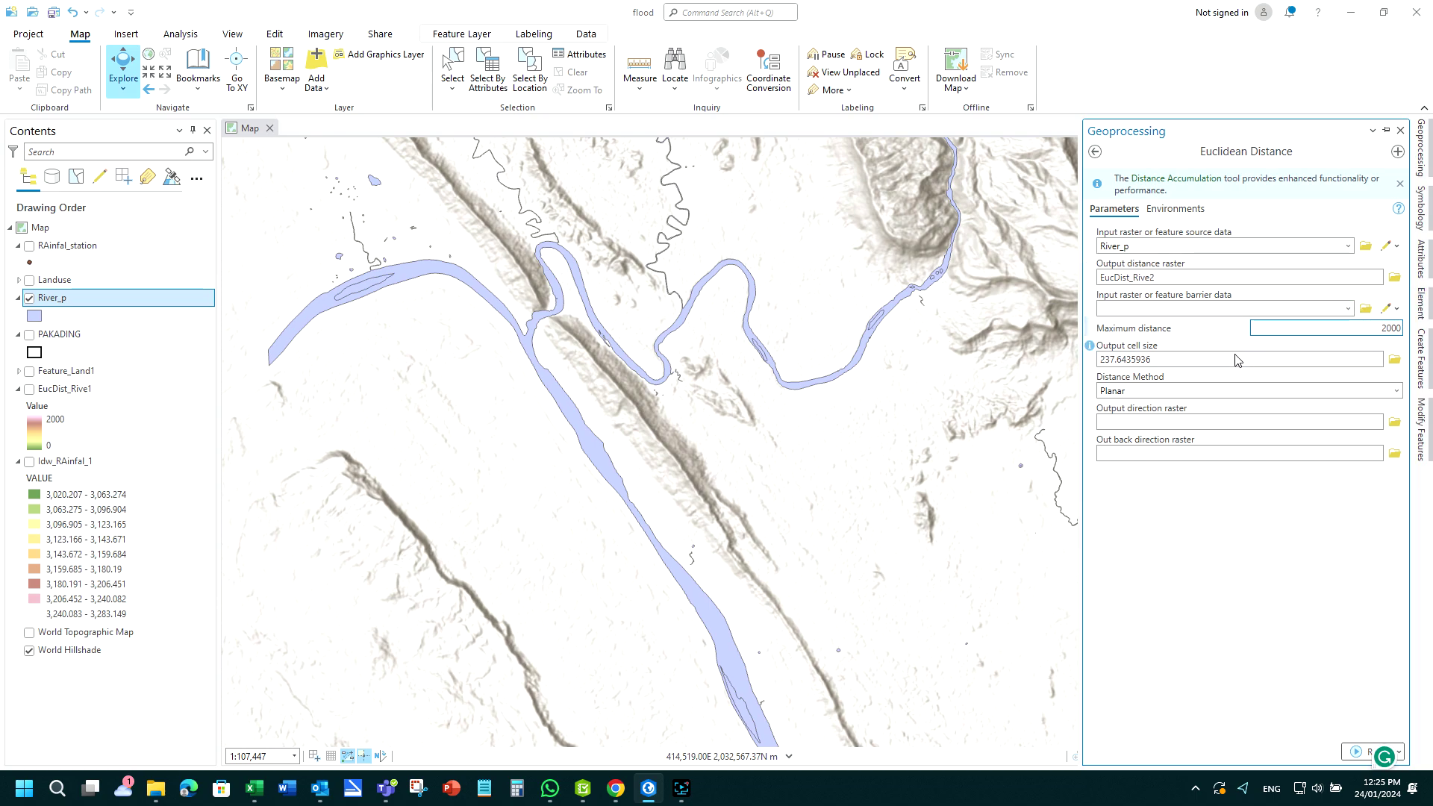
pyautogui.press('Tab')
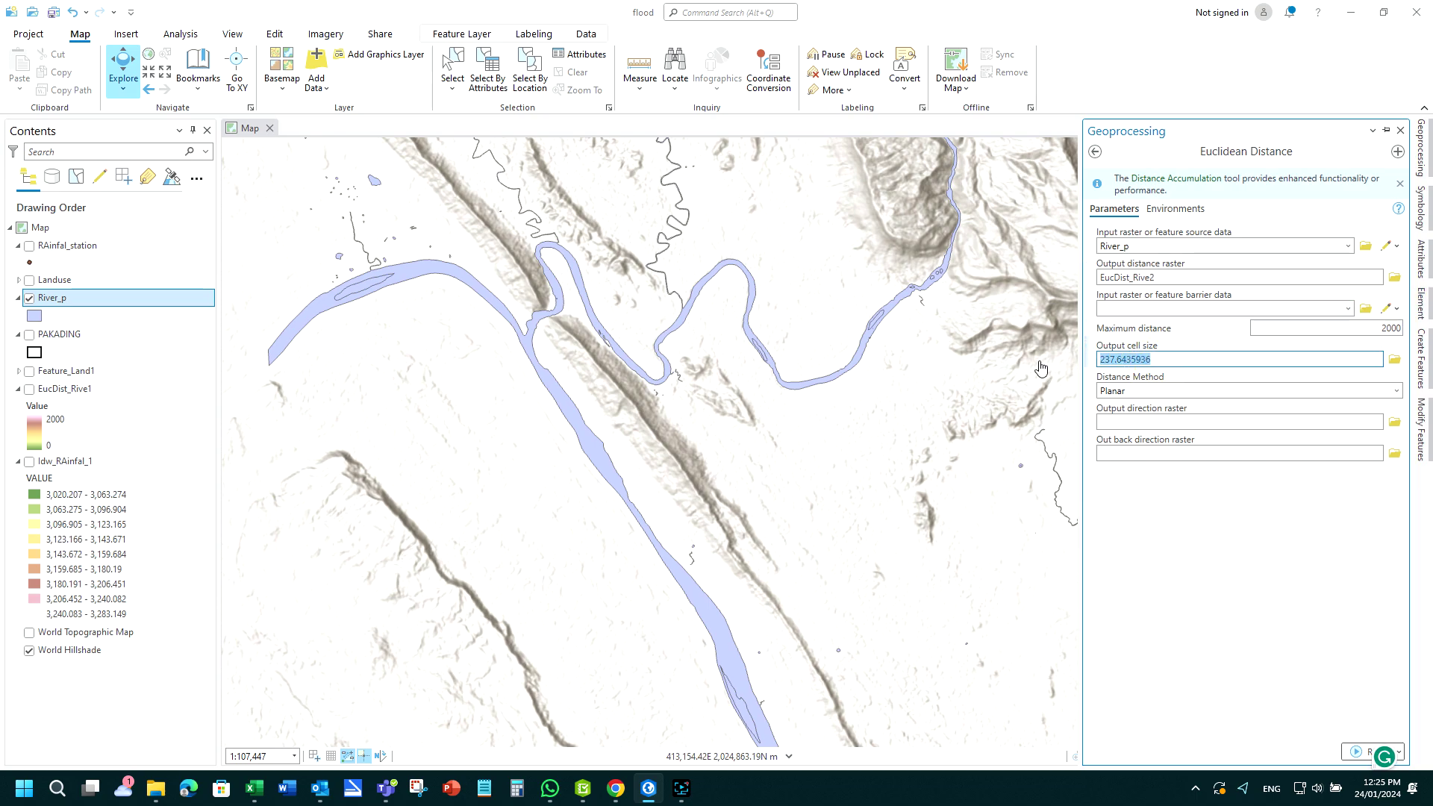
pyautogui.write('40')
pyautogui.click(1311, 498)
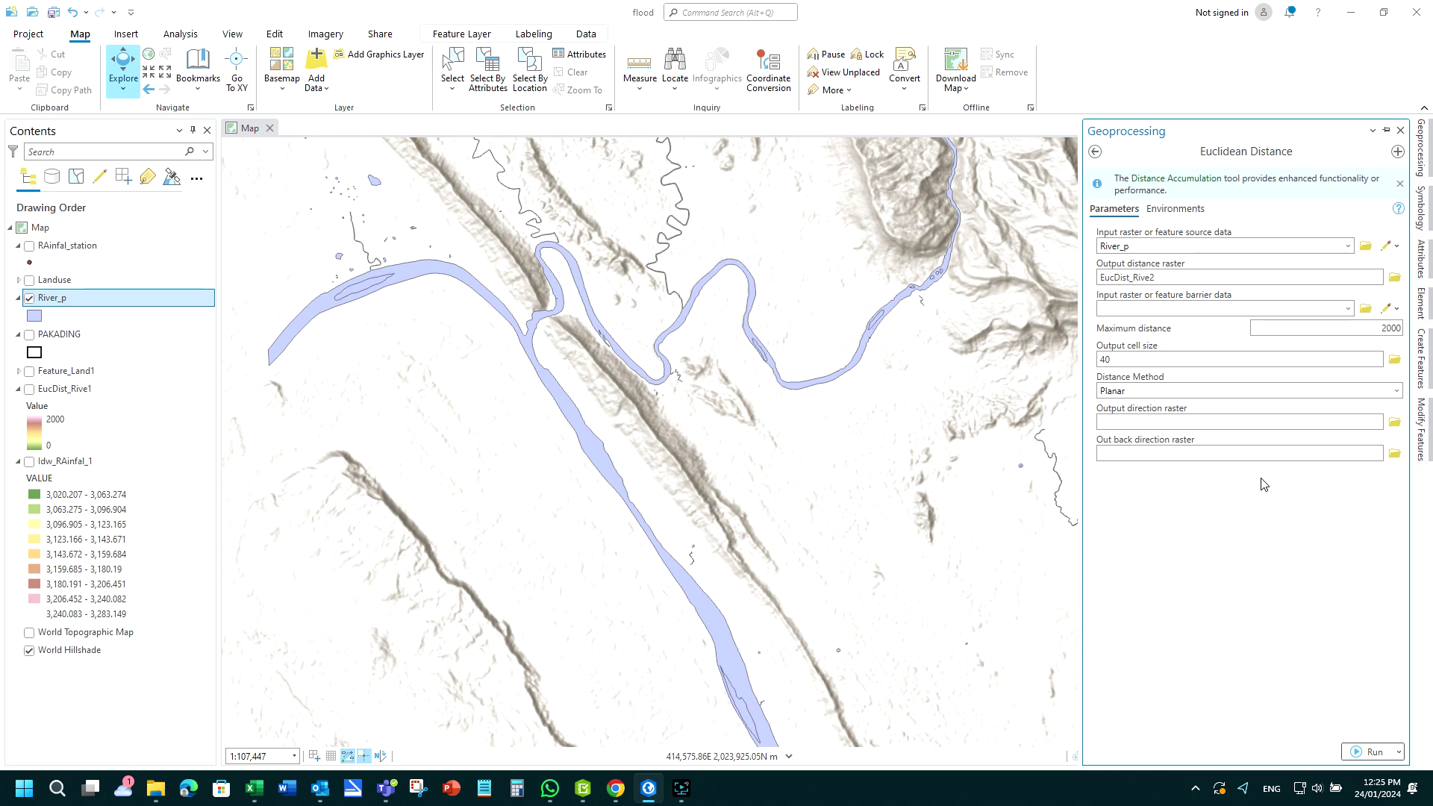
pyautogui.click(1371, 752)
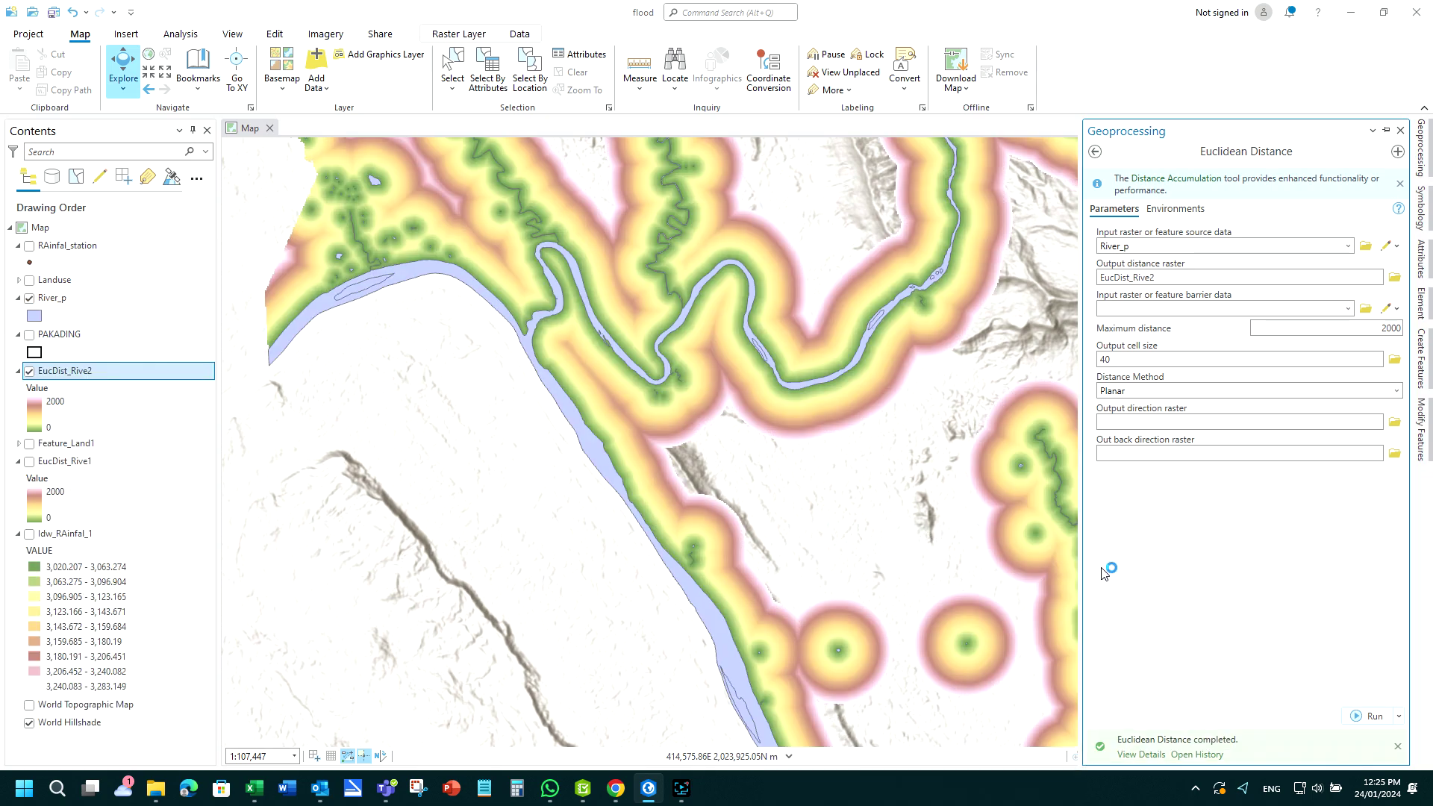
# Step: Change the primary symbology of the new EucDist_Rive2 distance raster to Classify
pyautogui.scroll(-5, 608, 362)
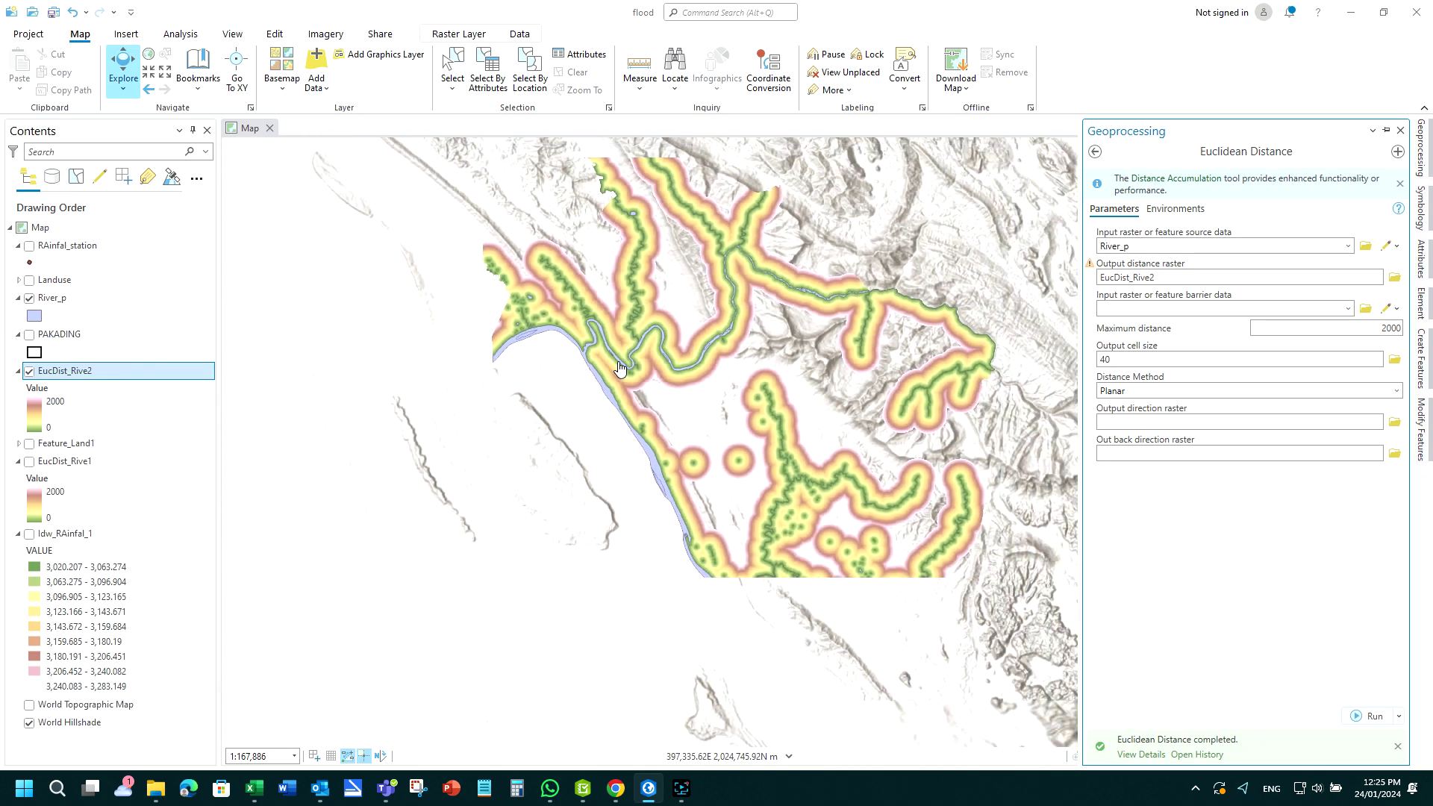
pyautogui.scroll(10, 661, 343)
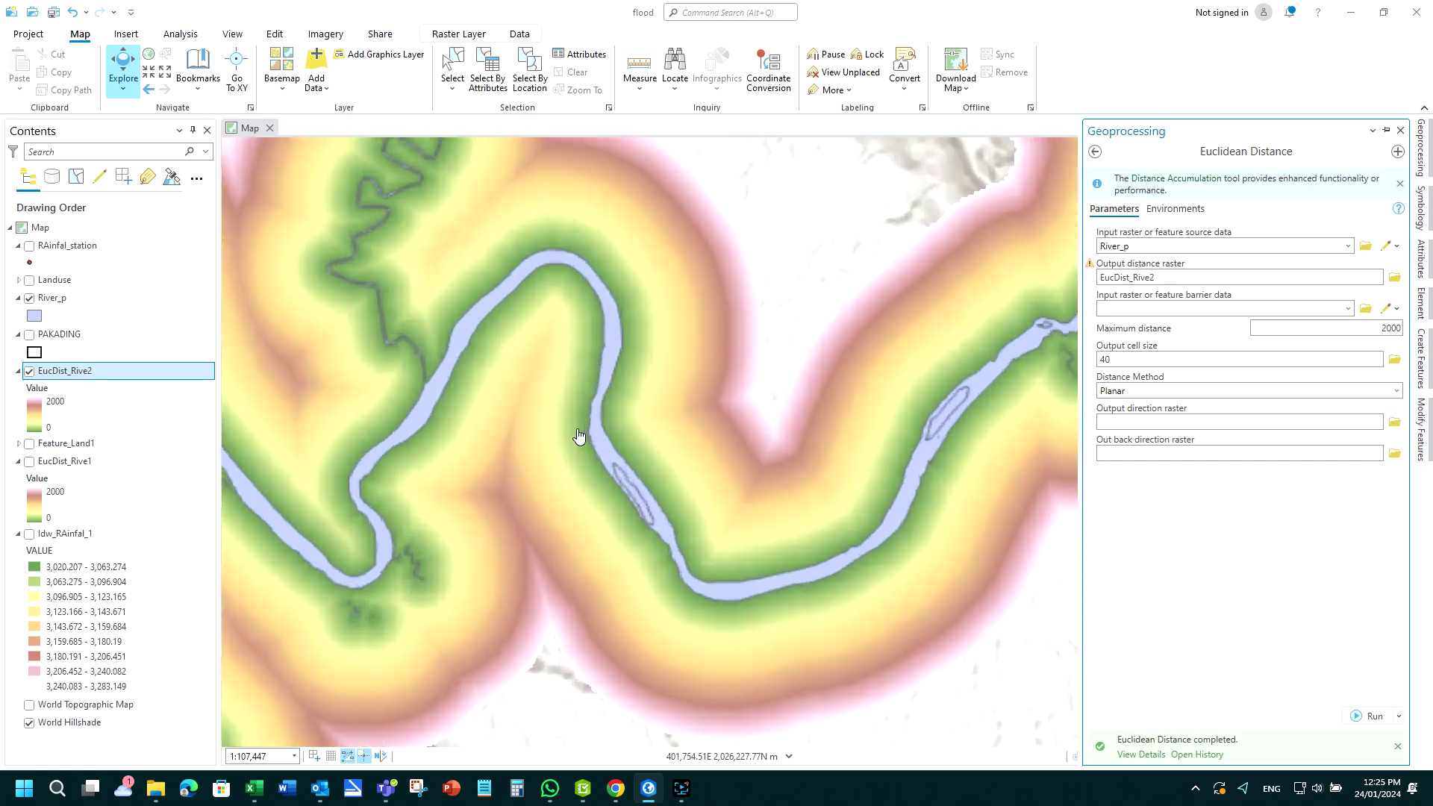
pyautogui.scroll(3, 579, 436)
pyautogui.scroll(-5, 578, 437)
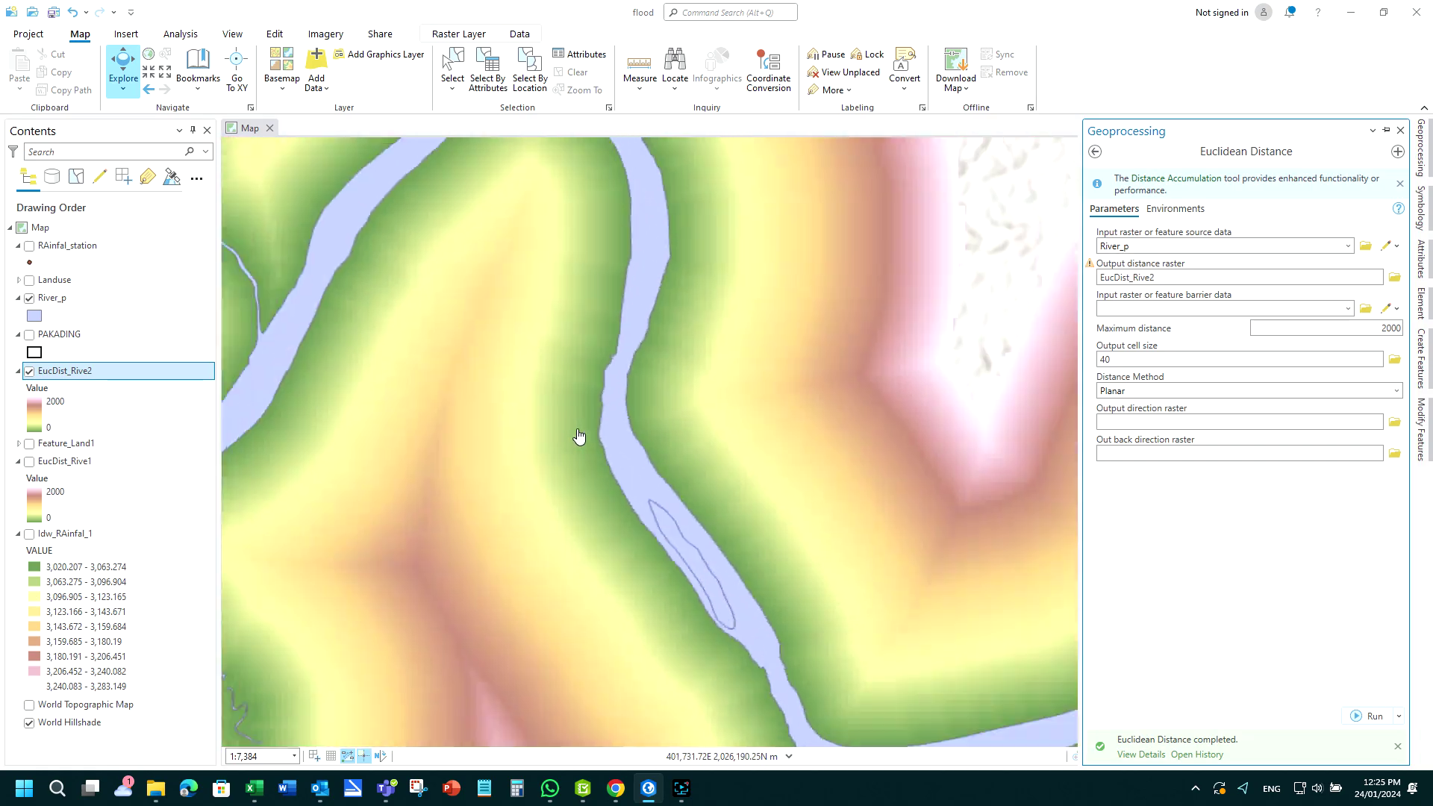
pyautogui.scroll(-5, 314, 454)
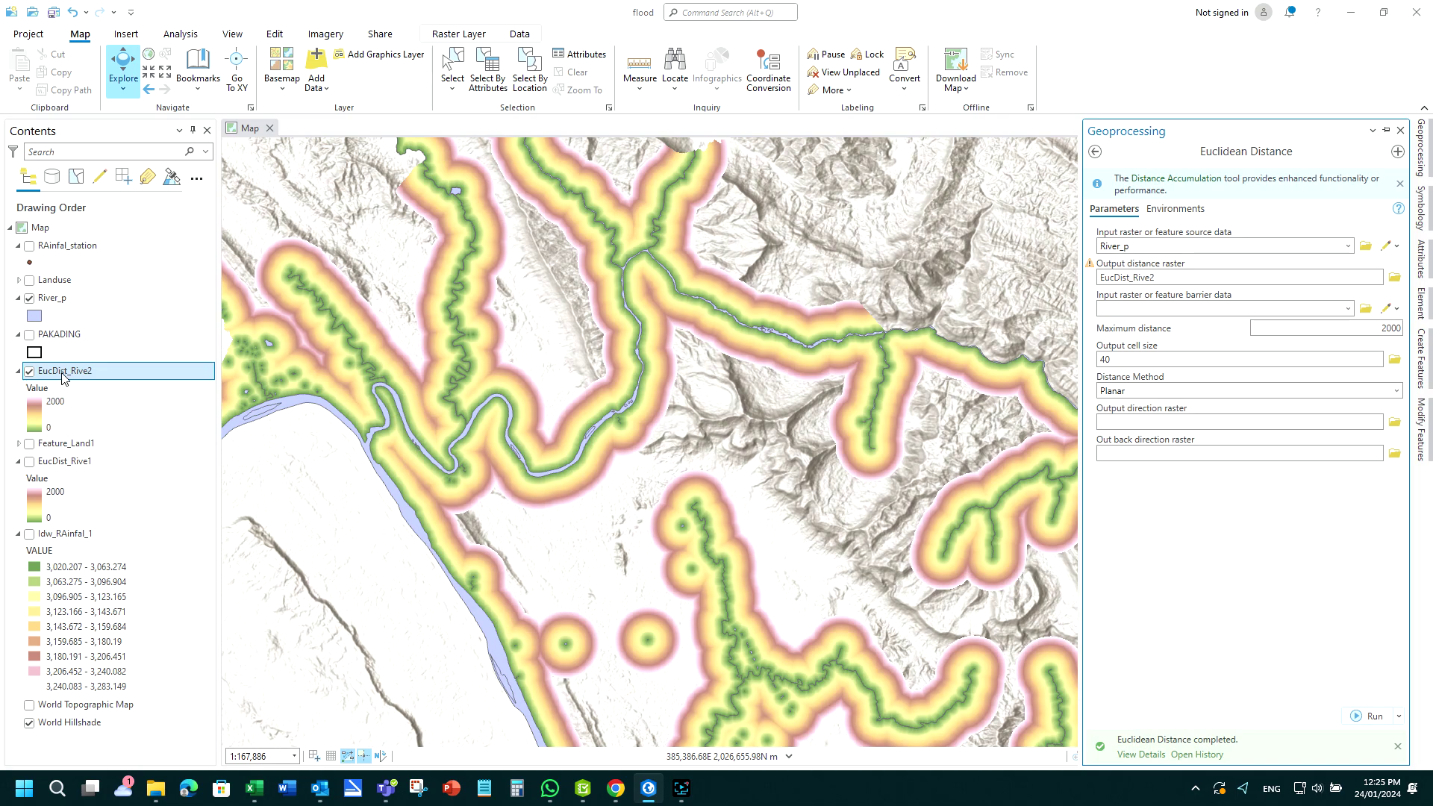
pyautogui.click(63, 377)
pyautogui.doubleClick(63, 376)
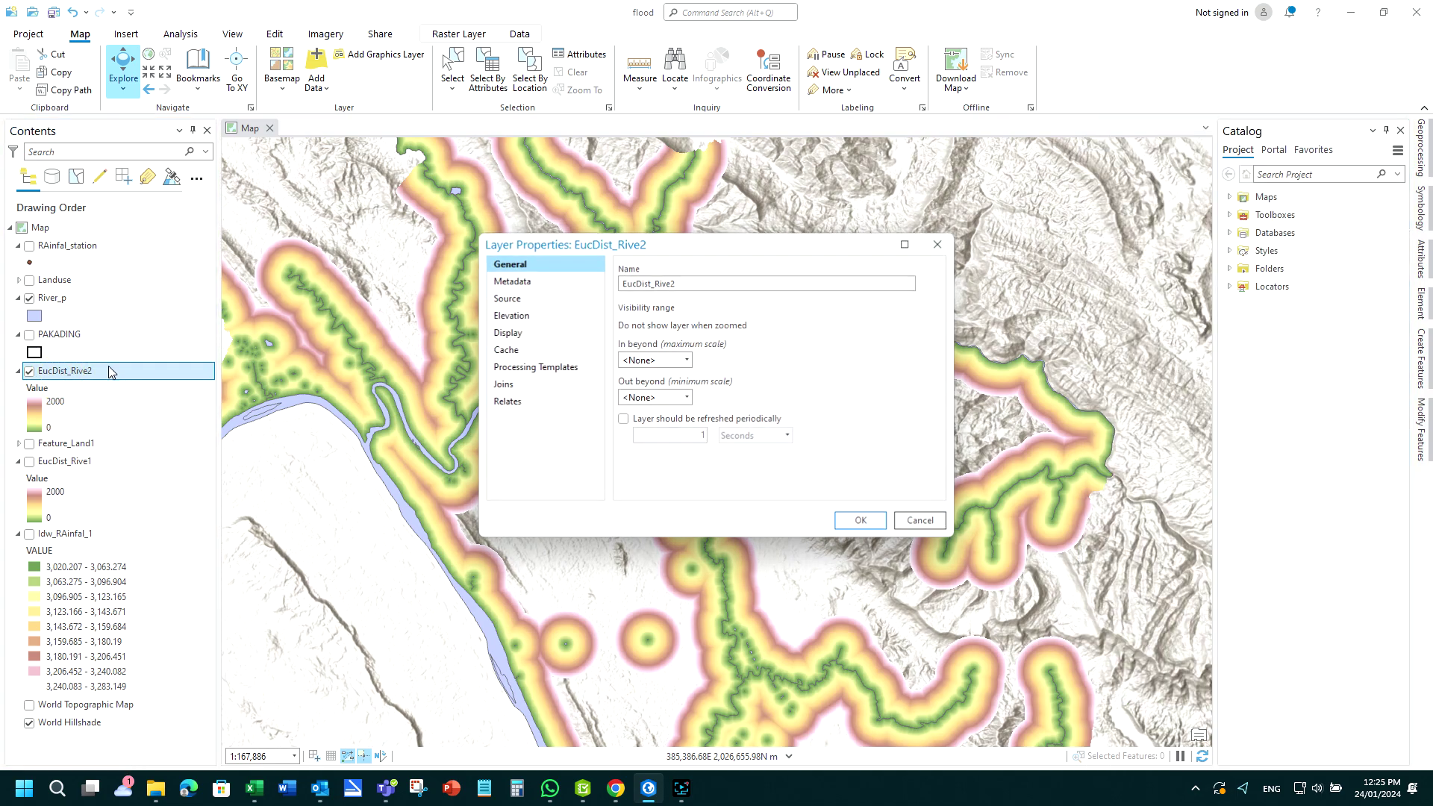
pyautogui.click(933, 248)
pyautogui.click(1417, 222)
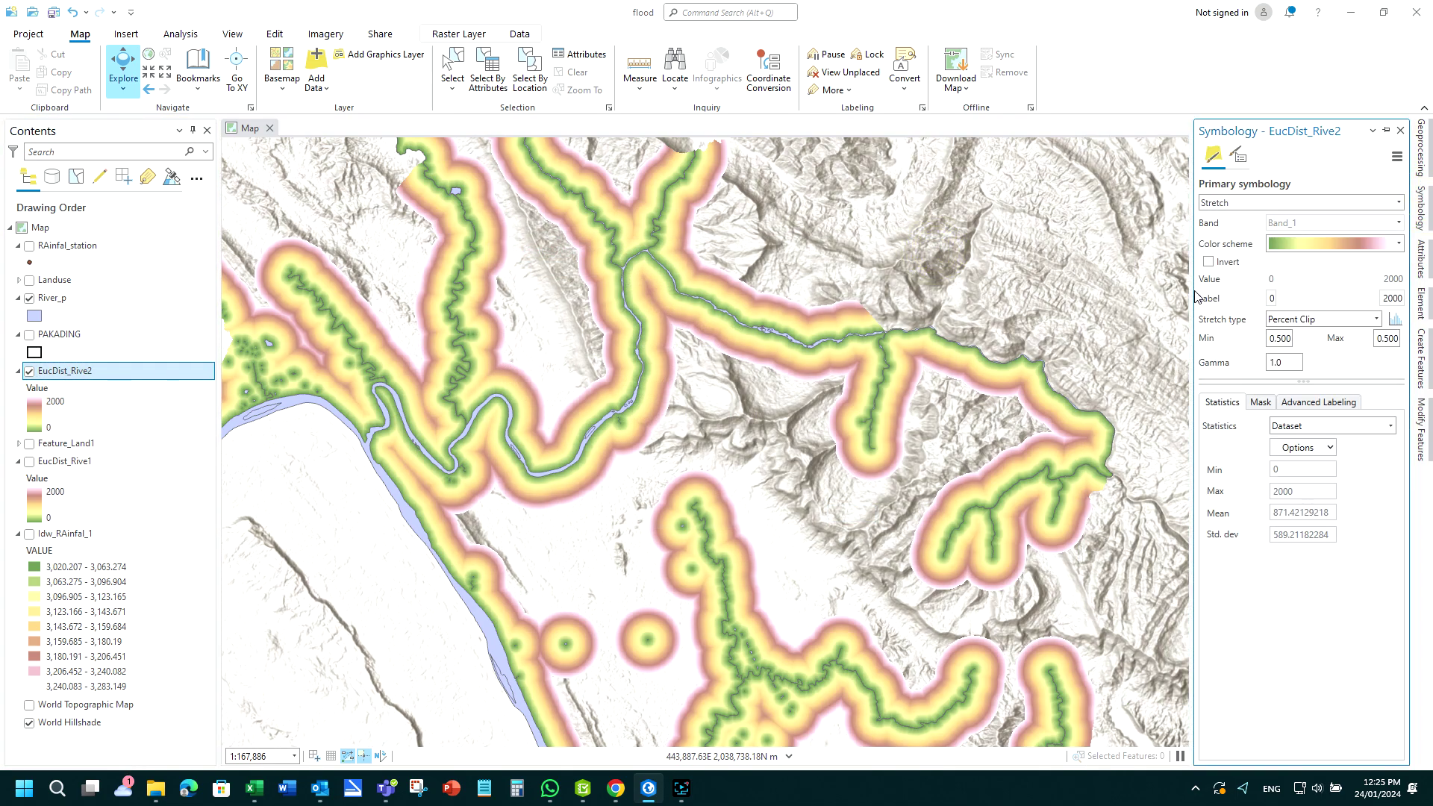
pyautogui.click(1236, 203)
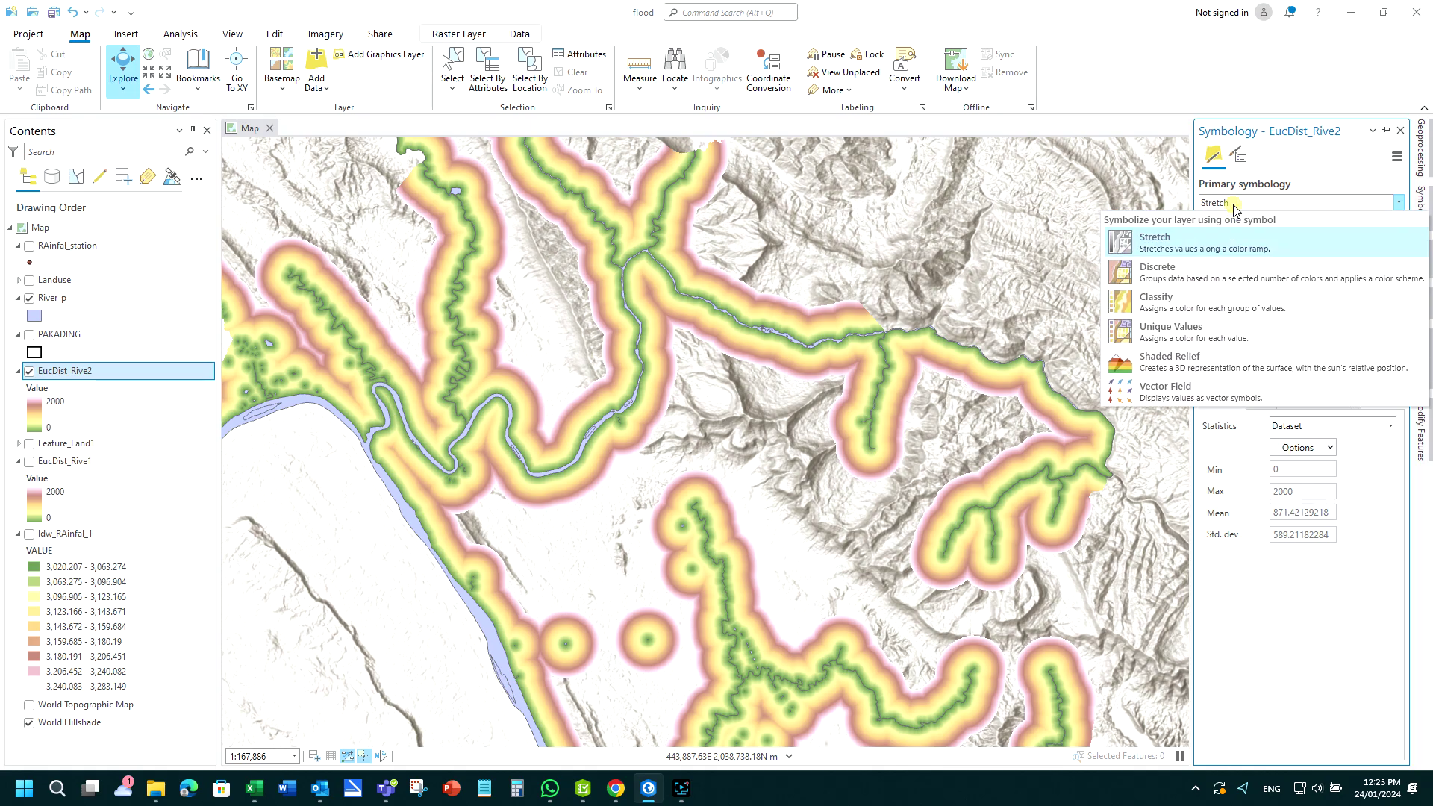
pyautogui.click(1173, 302)
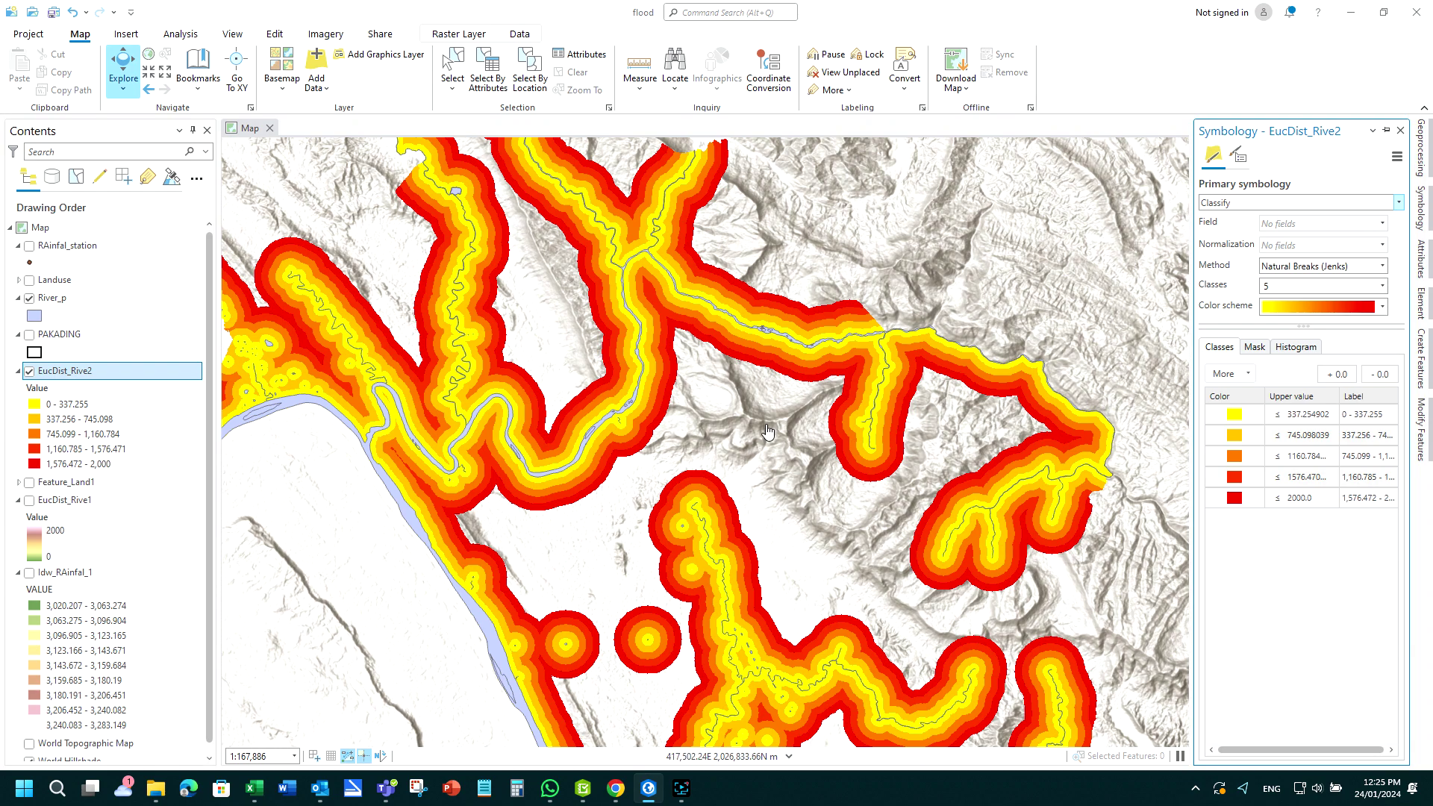
# Step: Apply a green-yellow-red color scheme to the five distance classes of EucDist_Rive2
pyautogui.click(1381, 308)
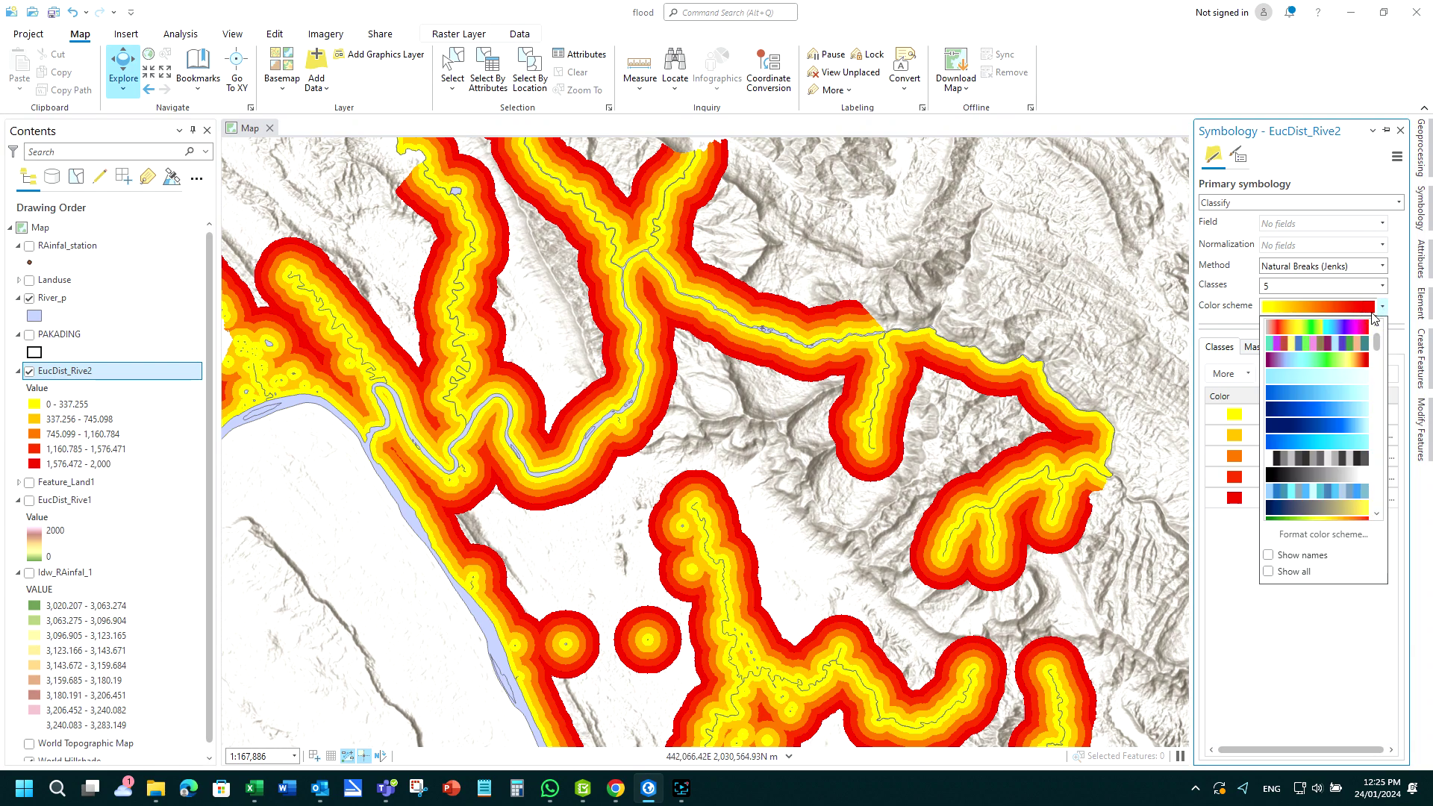
pyautogui.scroll(-1, 1318, 489)
pyautogui.click(1306, 473)
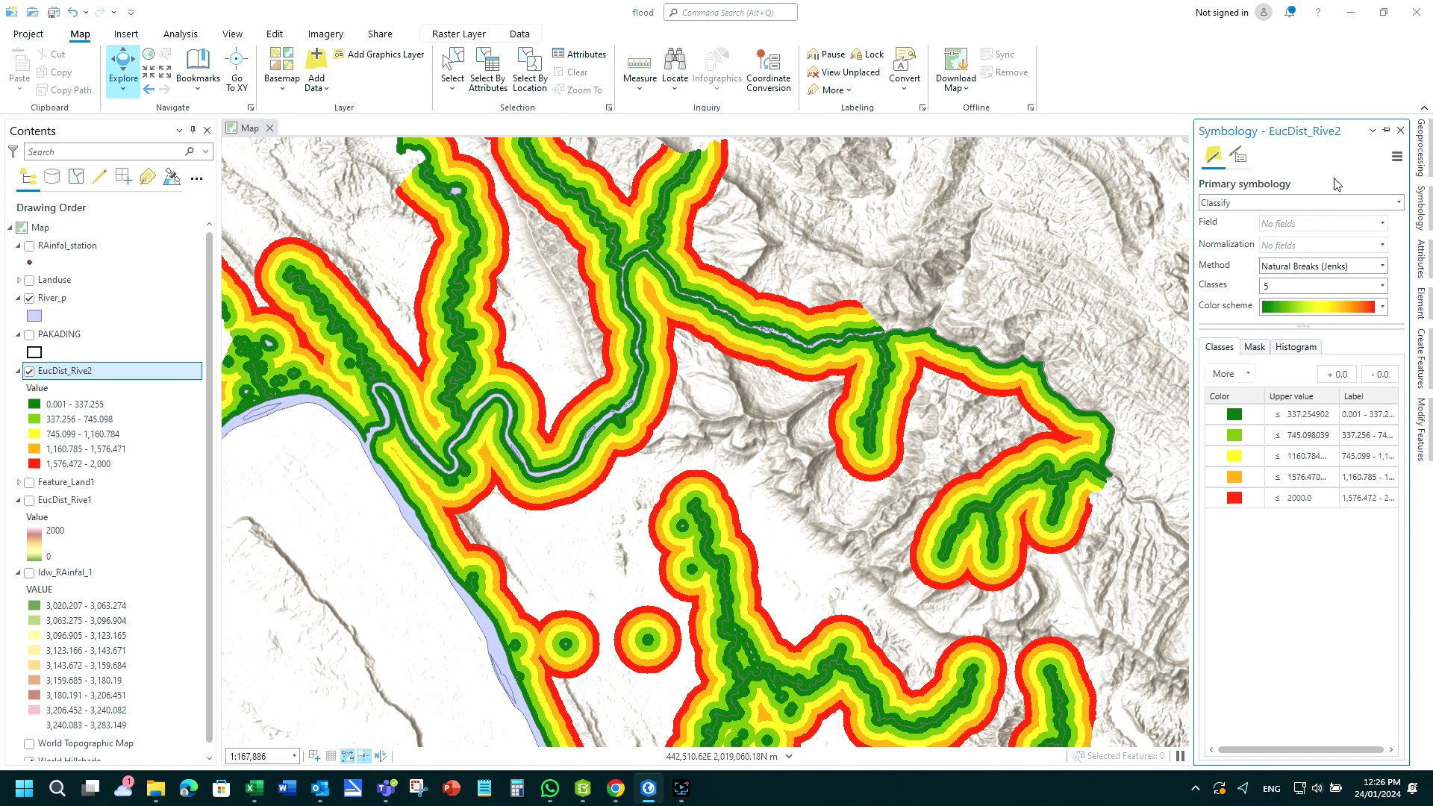
# Step: Find the Reclassify geoprocessing tool by searching "rec" and choose EucDist_Rive2 as its input raster
pyautogui.click(1420, 146)
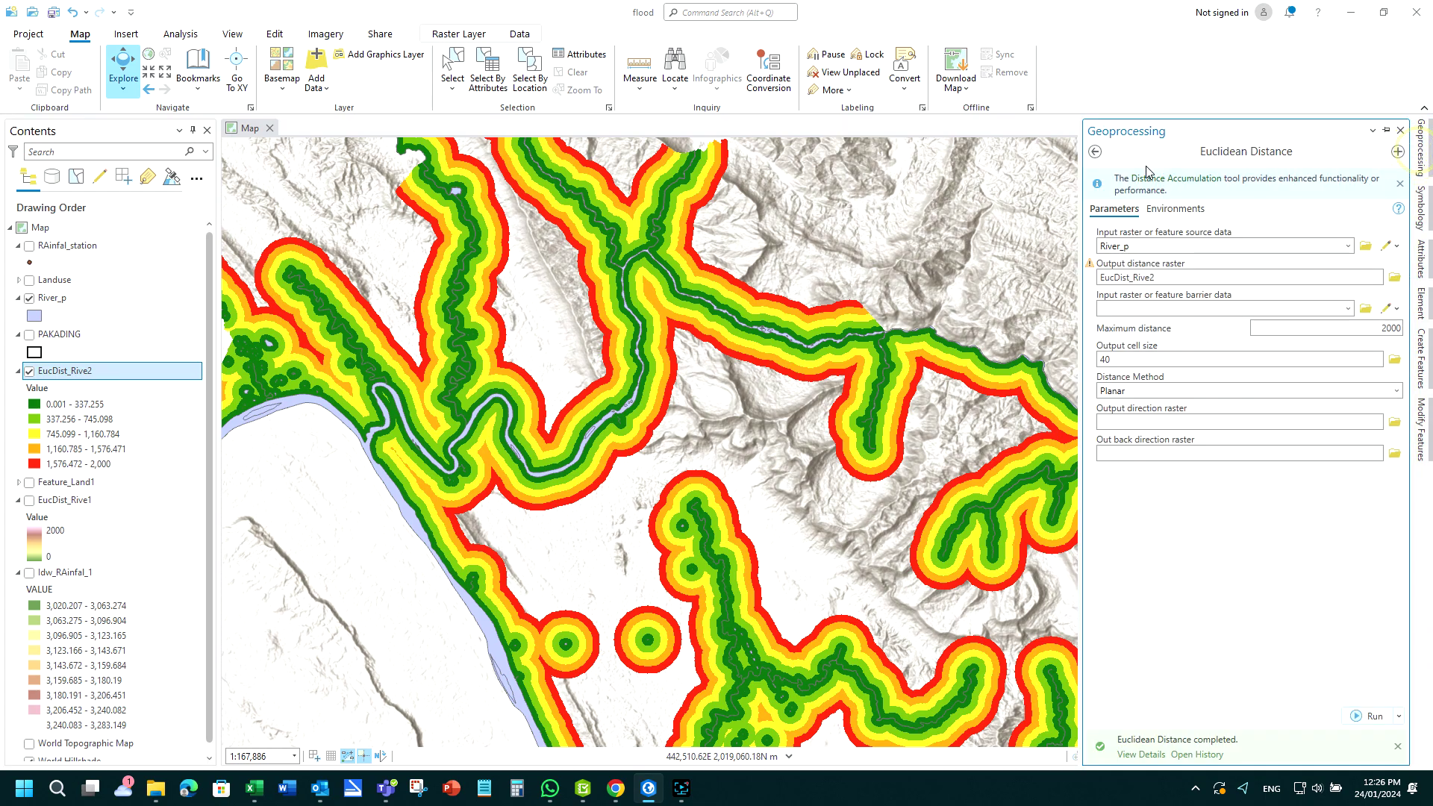
pyautogui.click(1094, 151)
pyautogui.click(1178, 151)
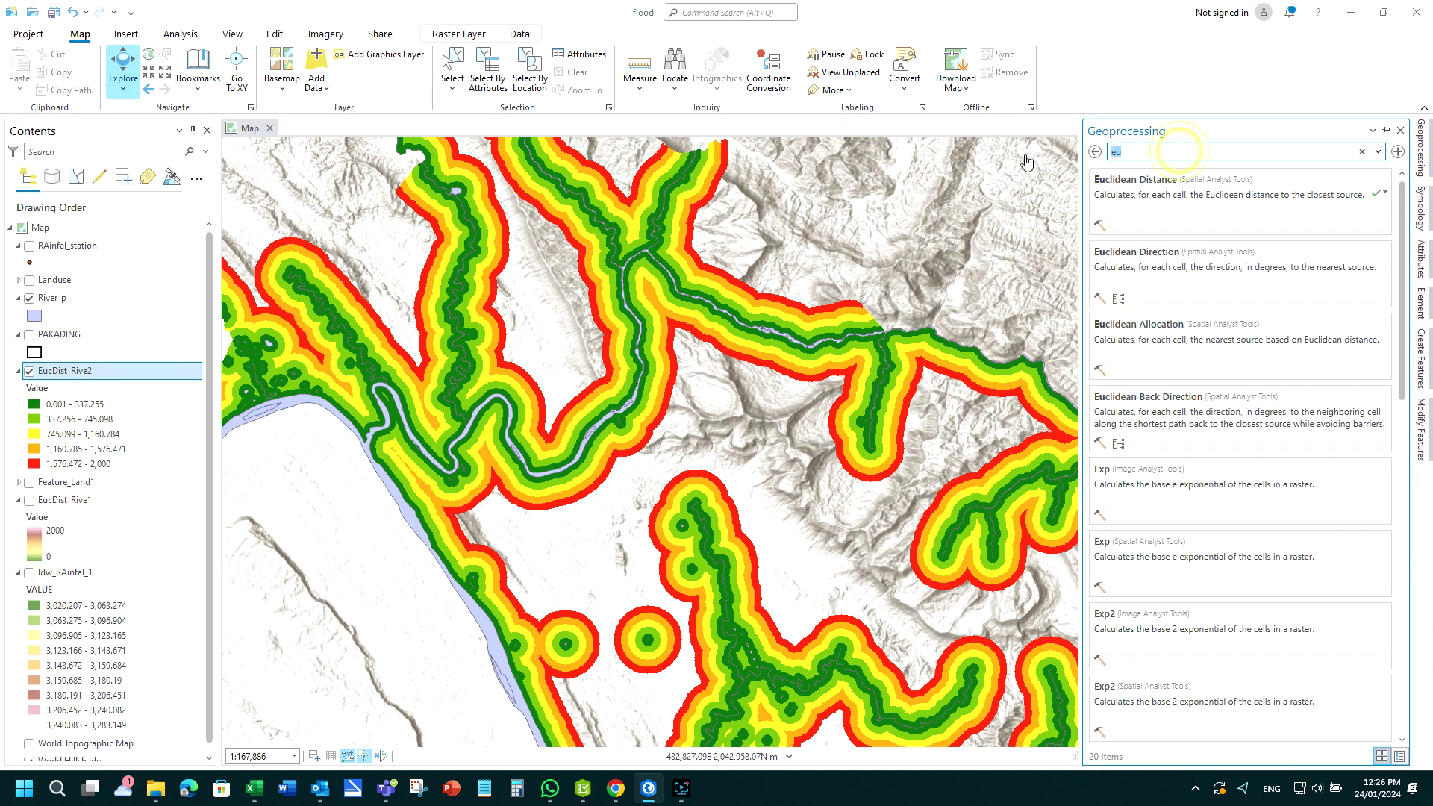
pyautogui.write('rec')
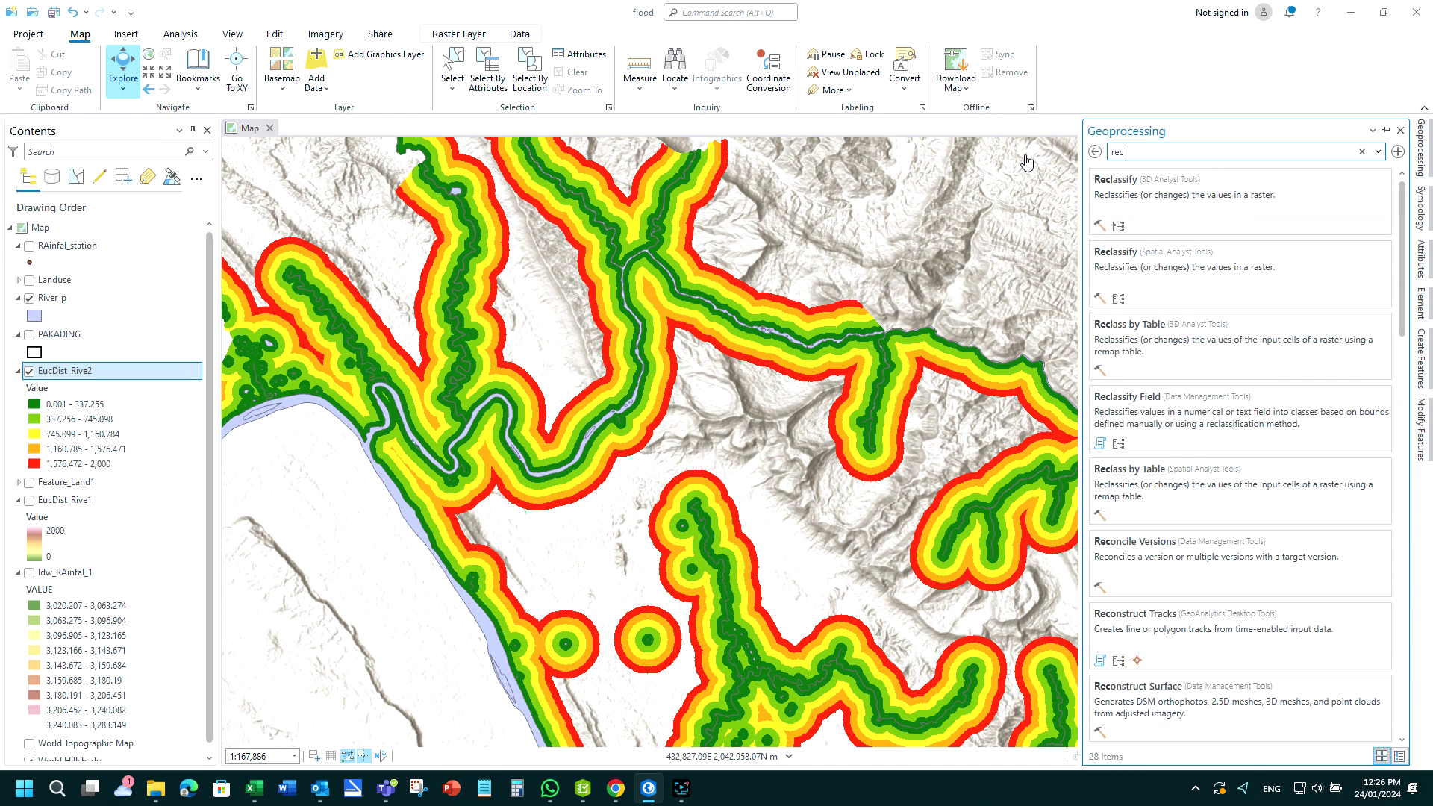
pyautogui.click(1117, 184)
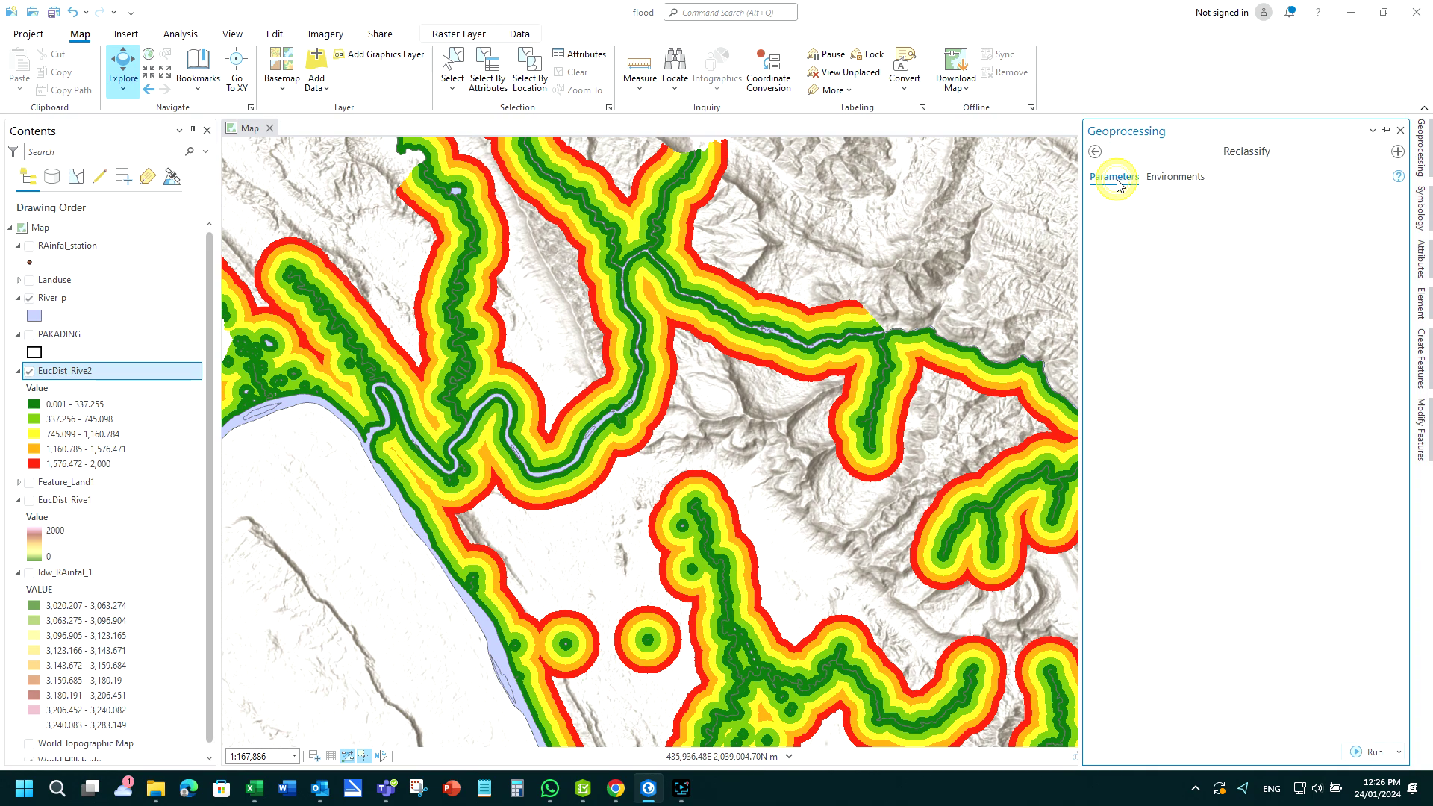
pyautogui.click(1372, 216)
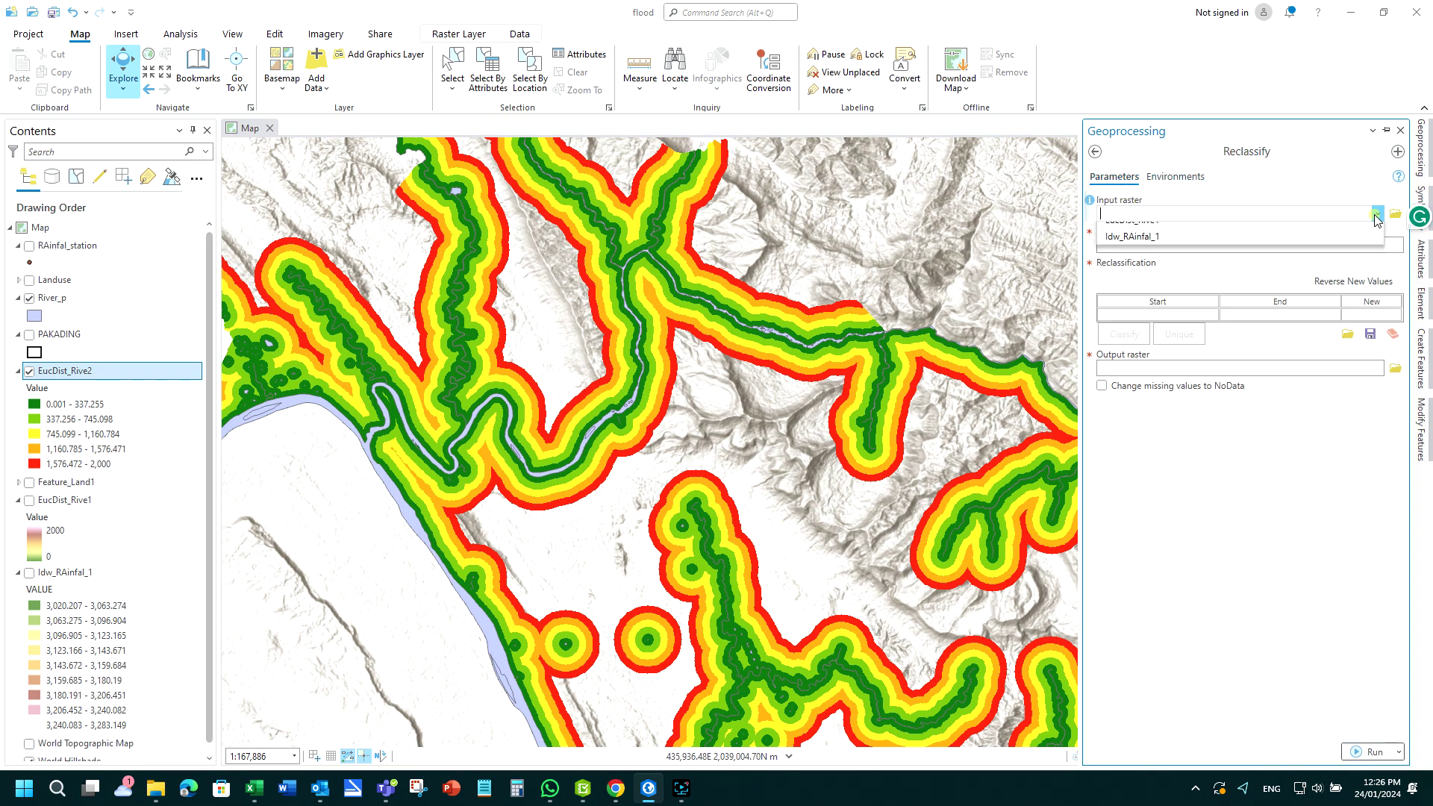
pyautogui.click(1154, 232)
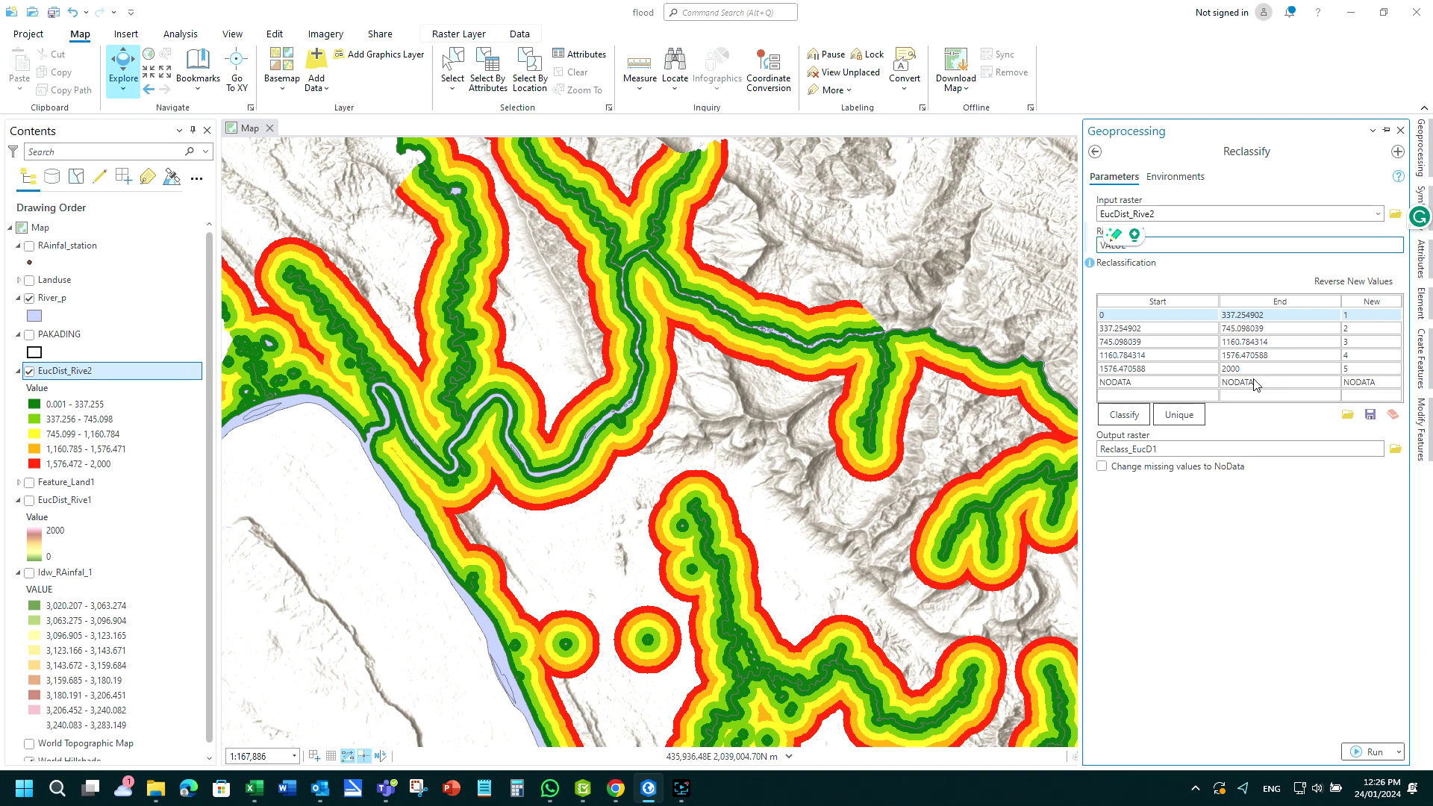
# Step: Reverse the new reclassification values so the distance classes from nearest to farthest are 5, 4, 3, 2 and 1
pyautogui.click(1350, 370)
pyautogui.click(1352, 370)
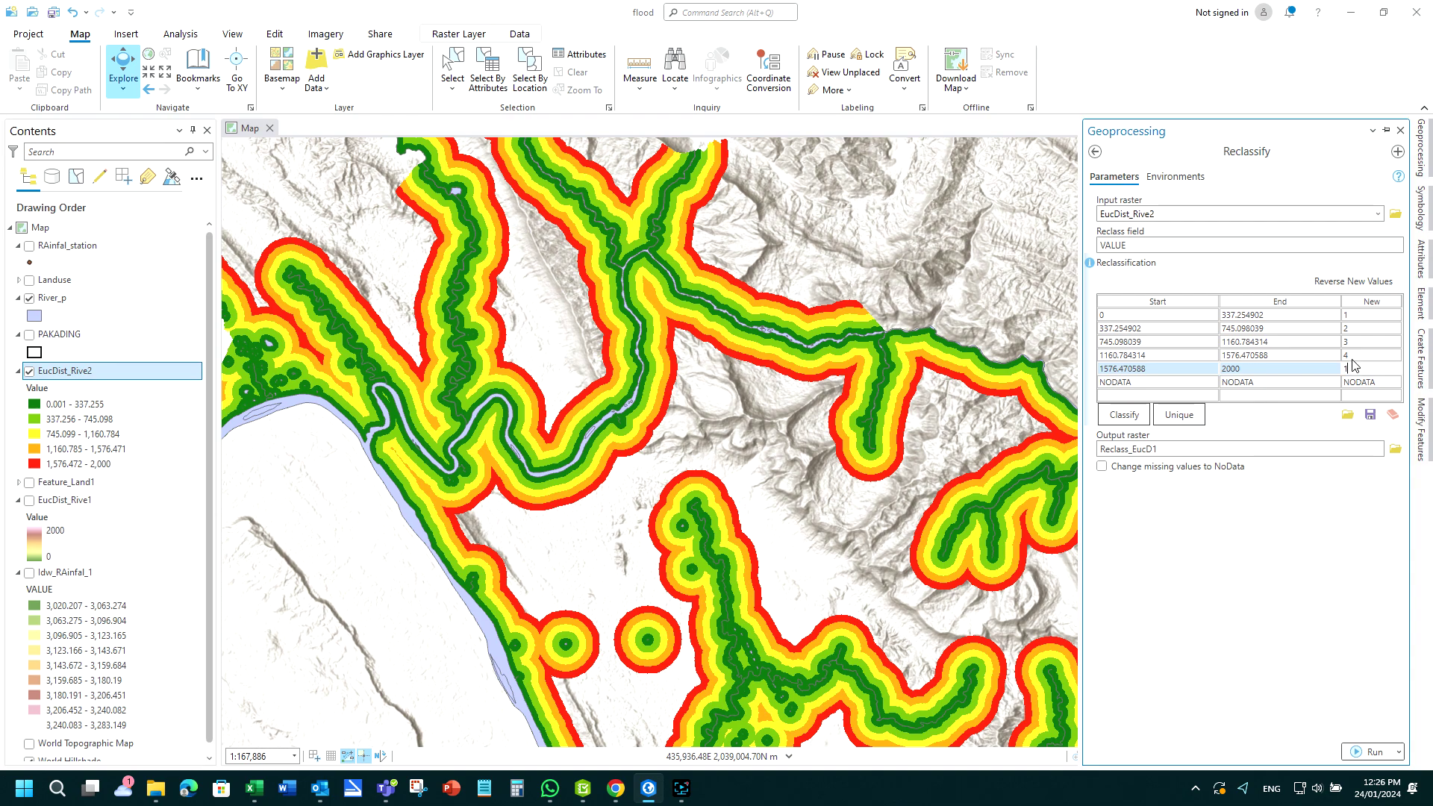
pyautogui.click(1352, 356)
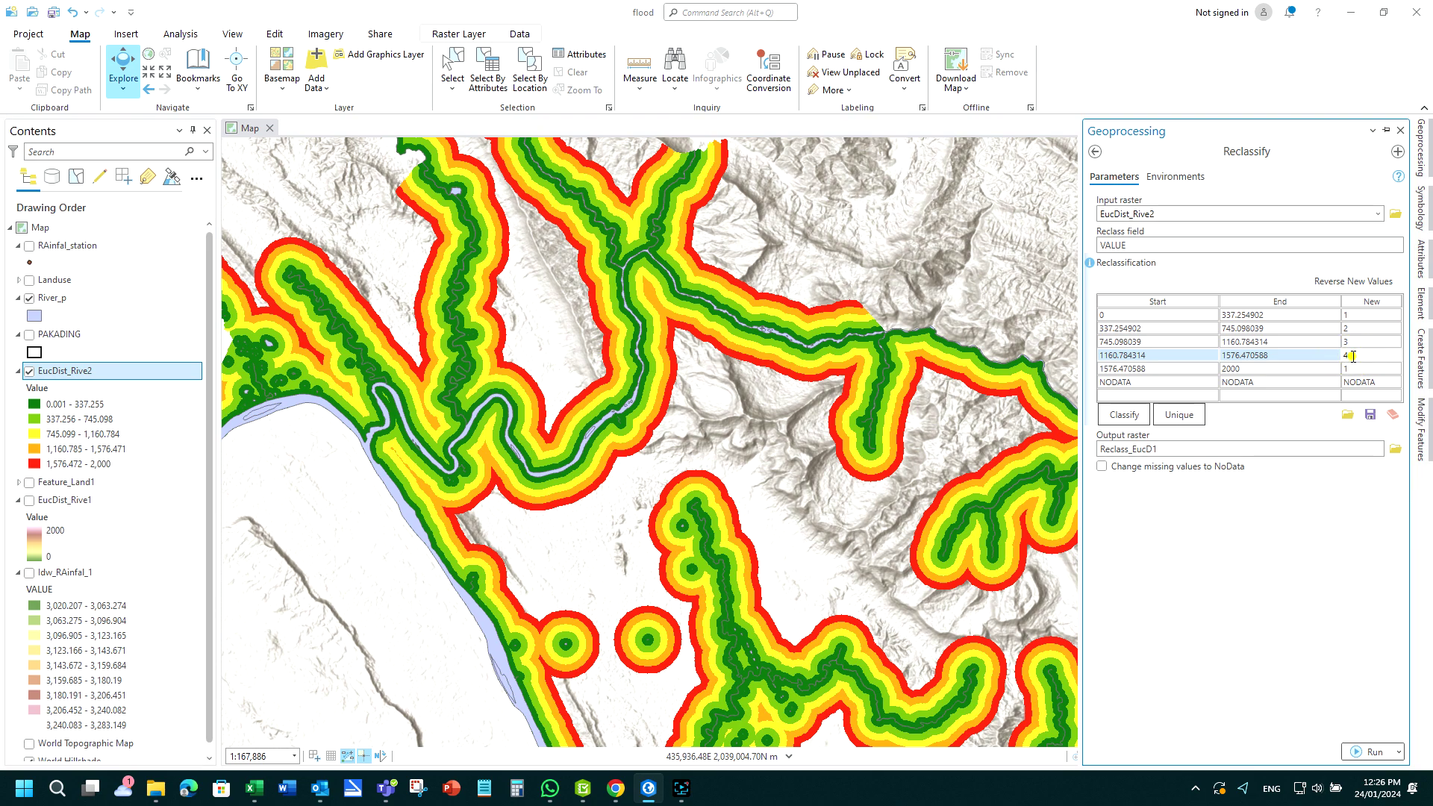
pyautogui.doubleClick(1352, 356)
pyautogui.click(1355, 341)
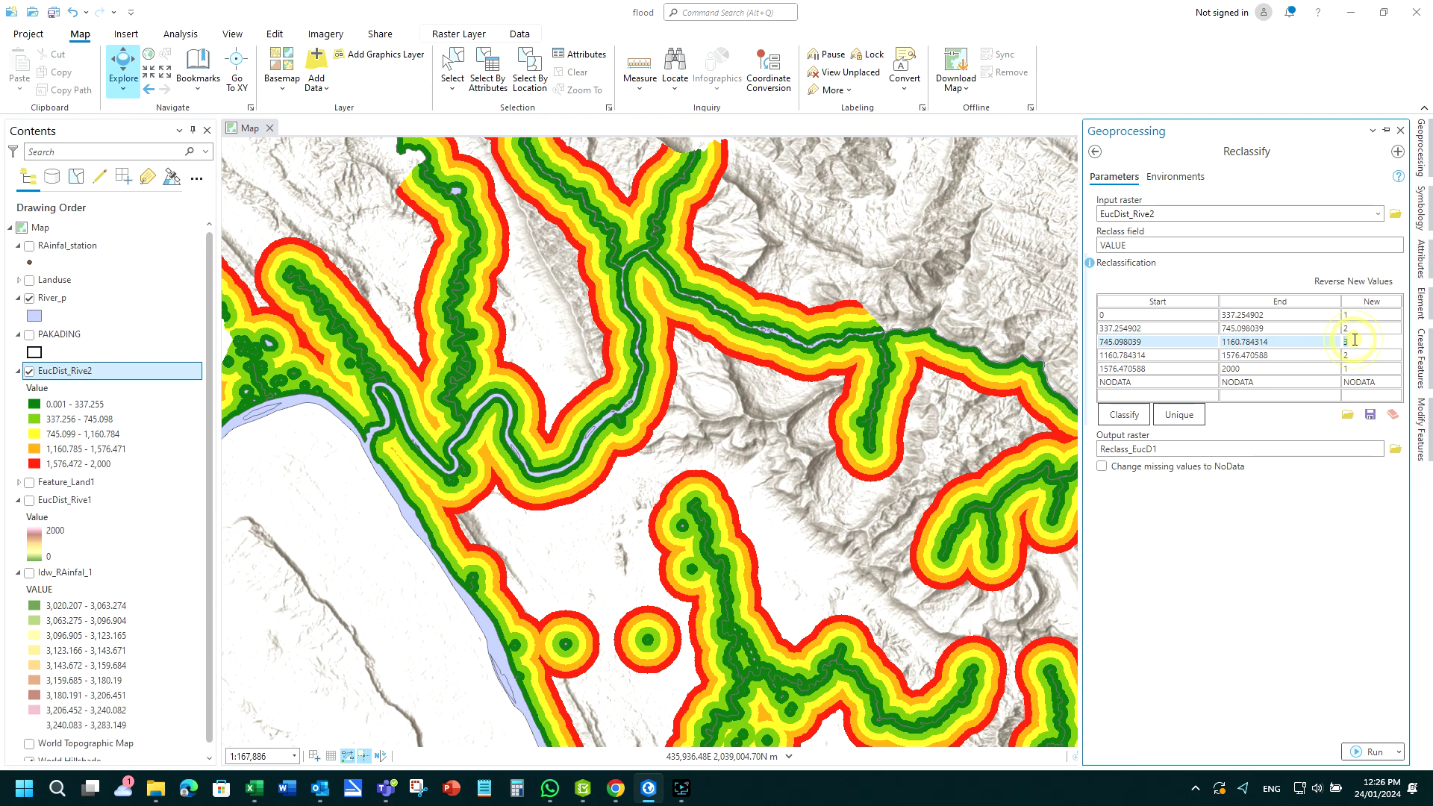
pyautogui.click(1350, 328)
pyautogui.doubleClick(1350, 329)
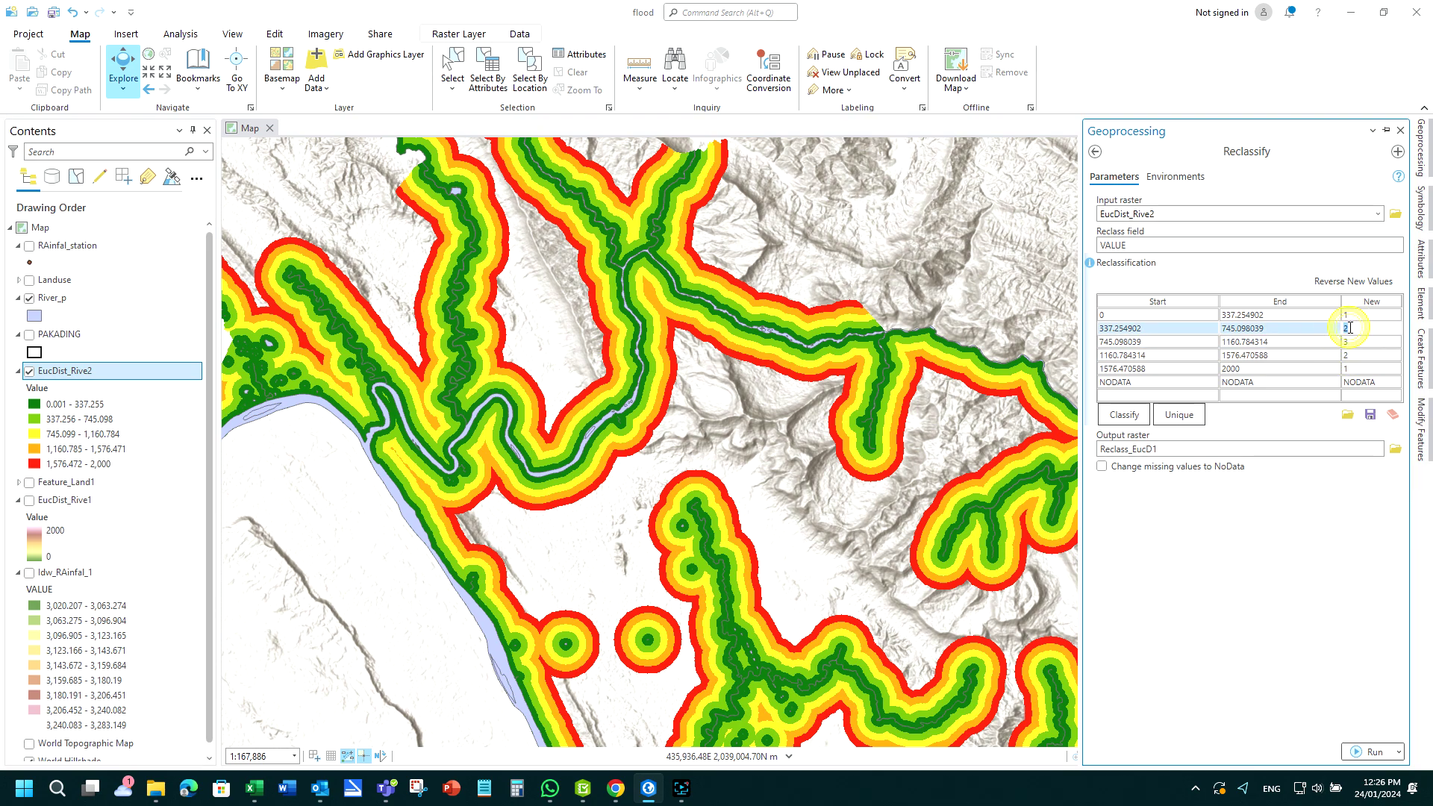
pyautogui.click(1352, 314)
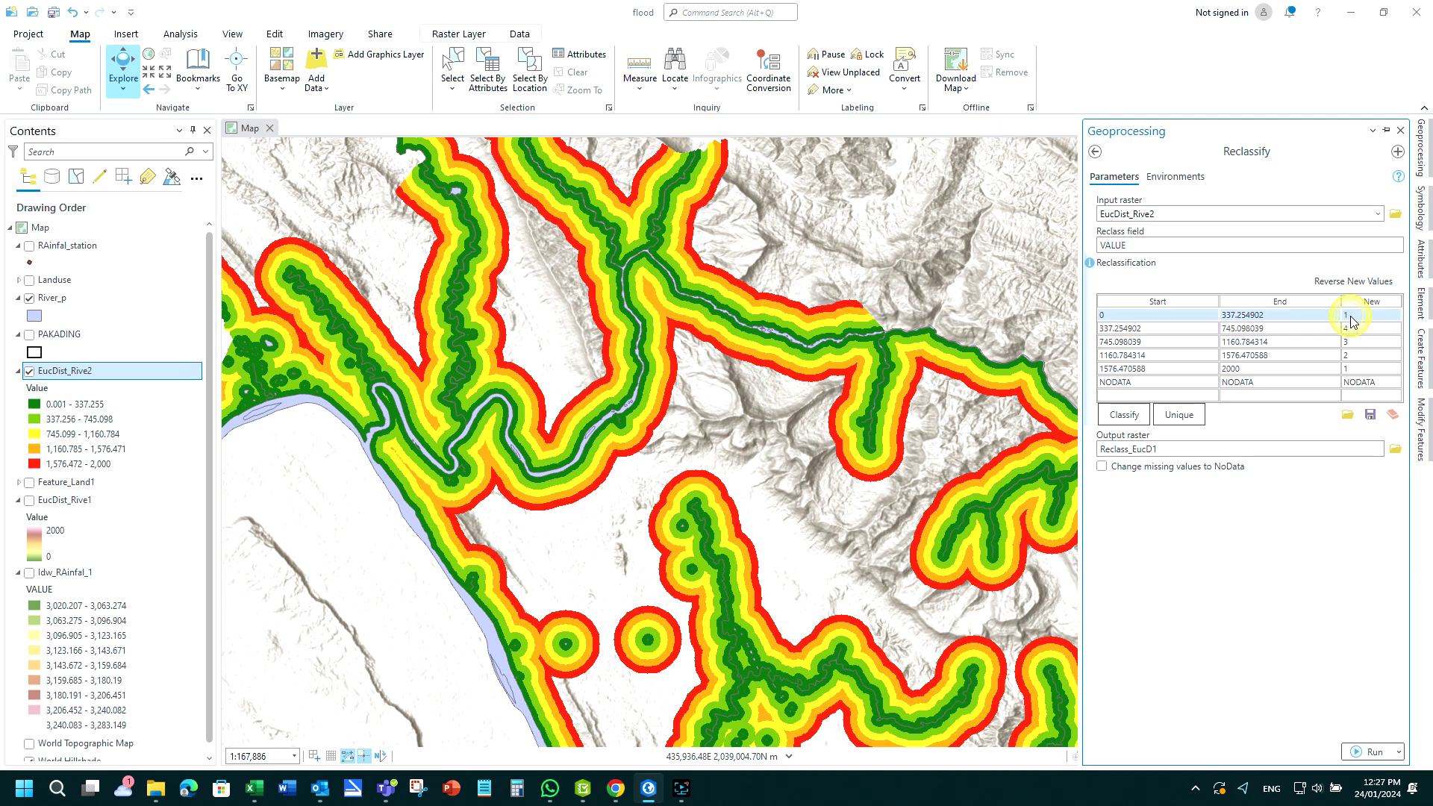
pyautogui.doubleClick(1349, 313)
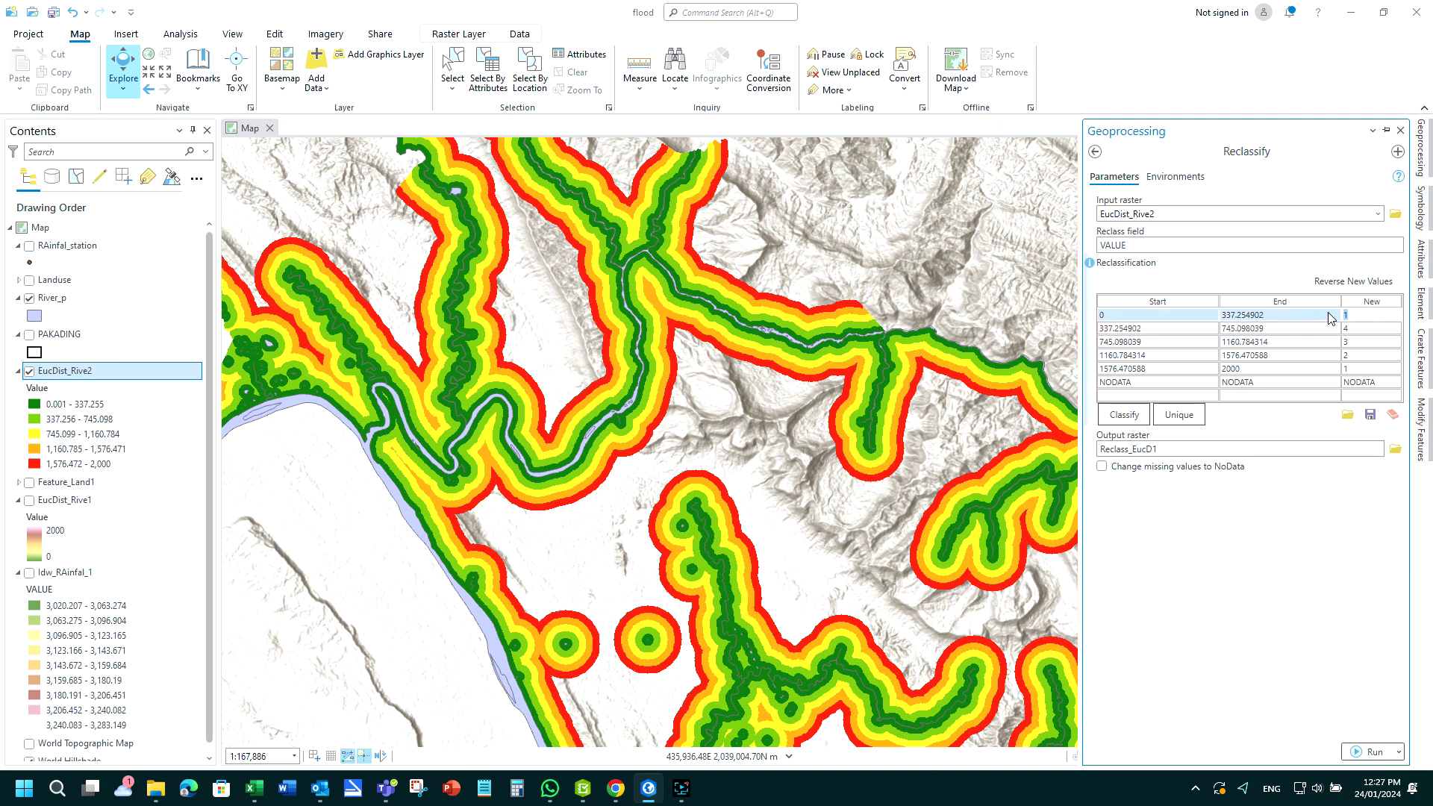
pyautogui.click(1313, 321)
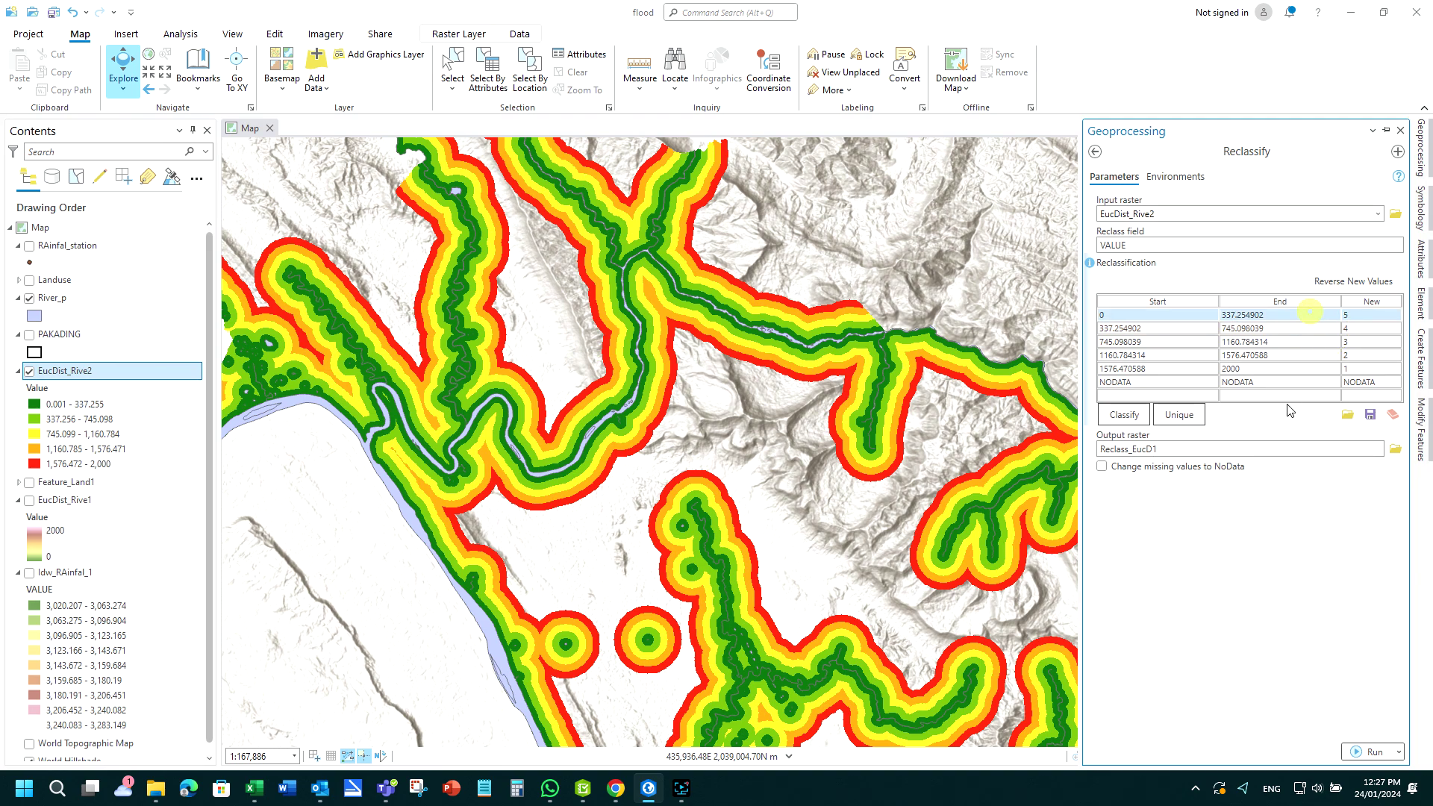
pyautogui.click(1283, 520)
# Step: Run Reclassify with Reclass_EucD1 as the output raster and inspect the result at full extent on the map
pyautogui.click(1319, 448)
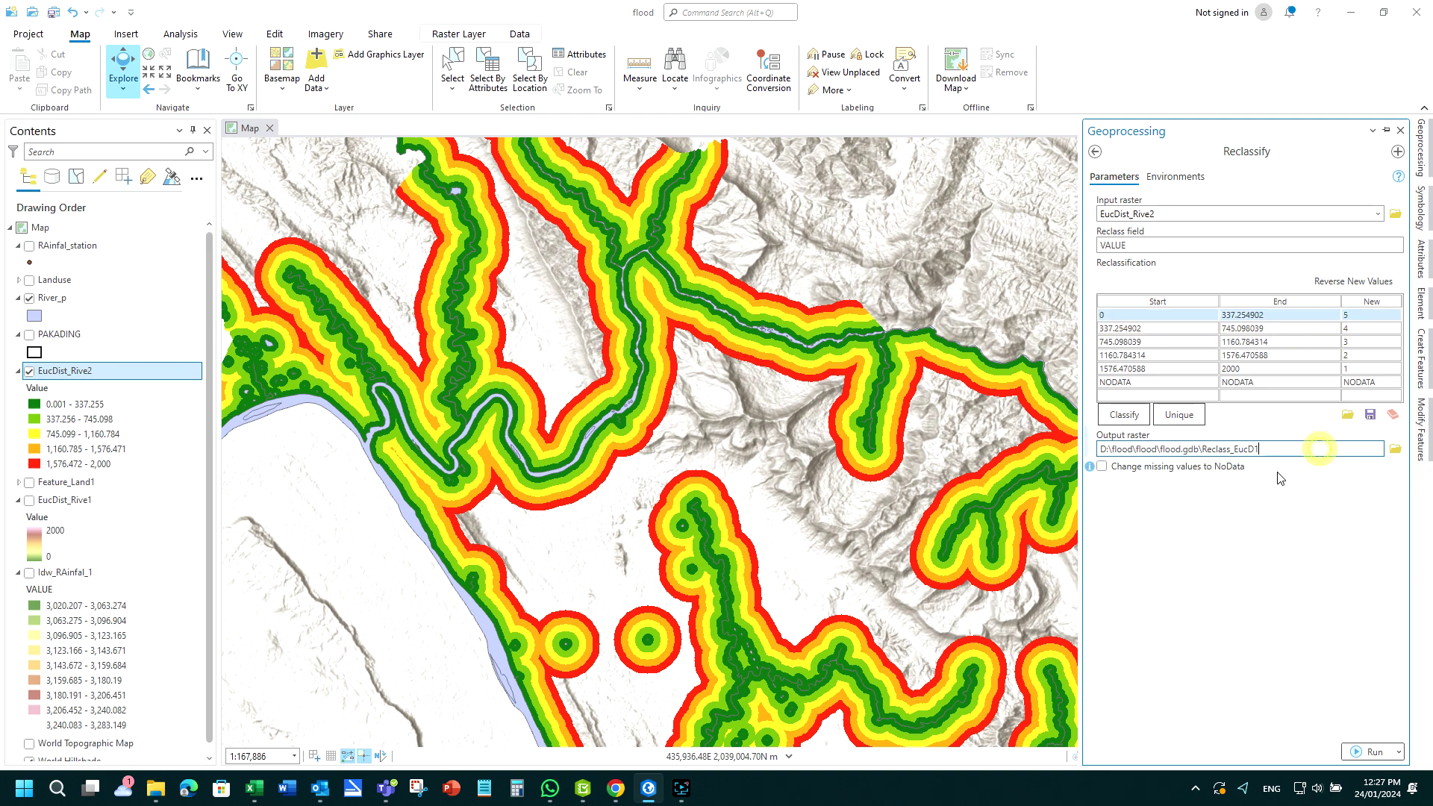
pyautogui.click(1238, 505)
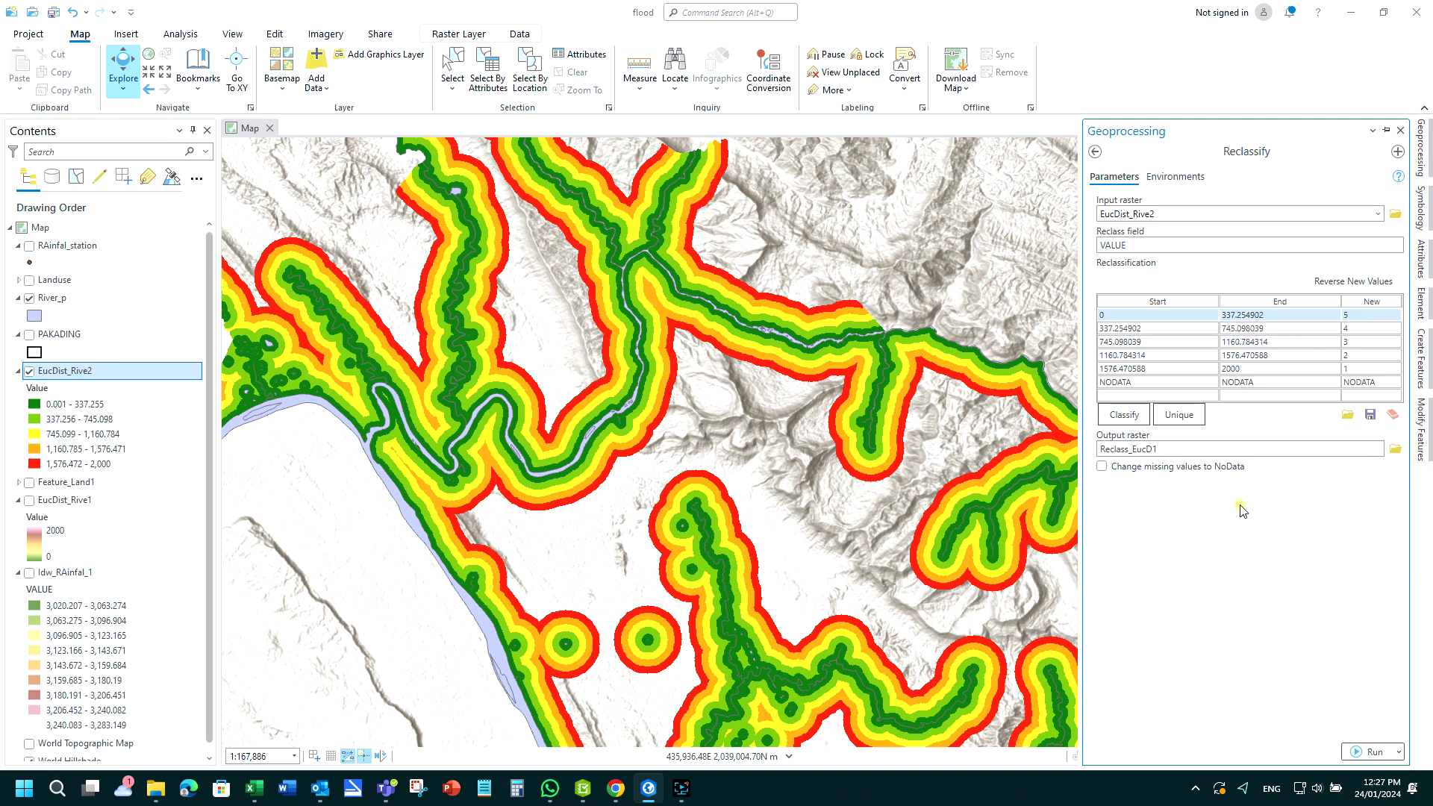
pyautogui.click(1370, 753)
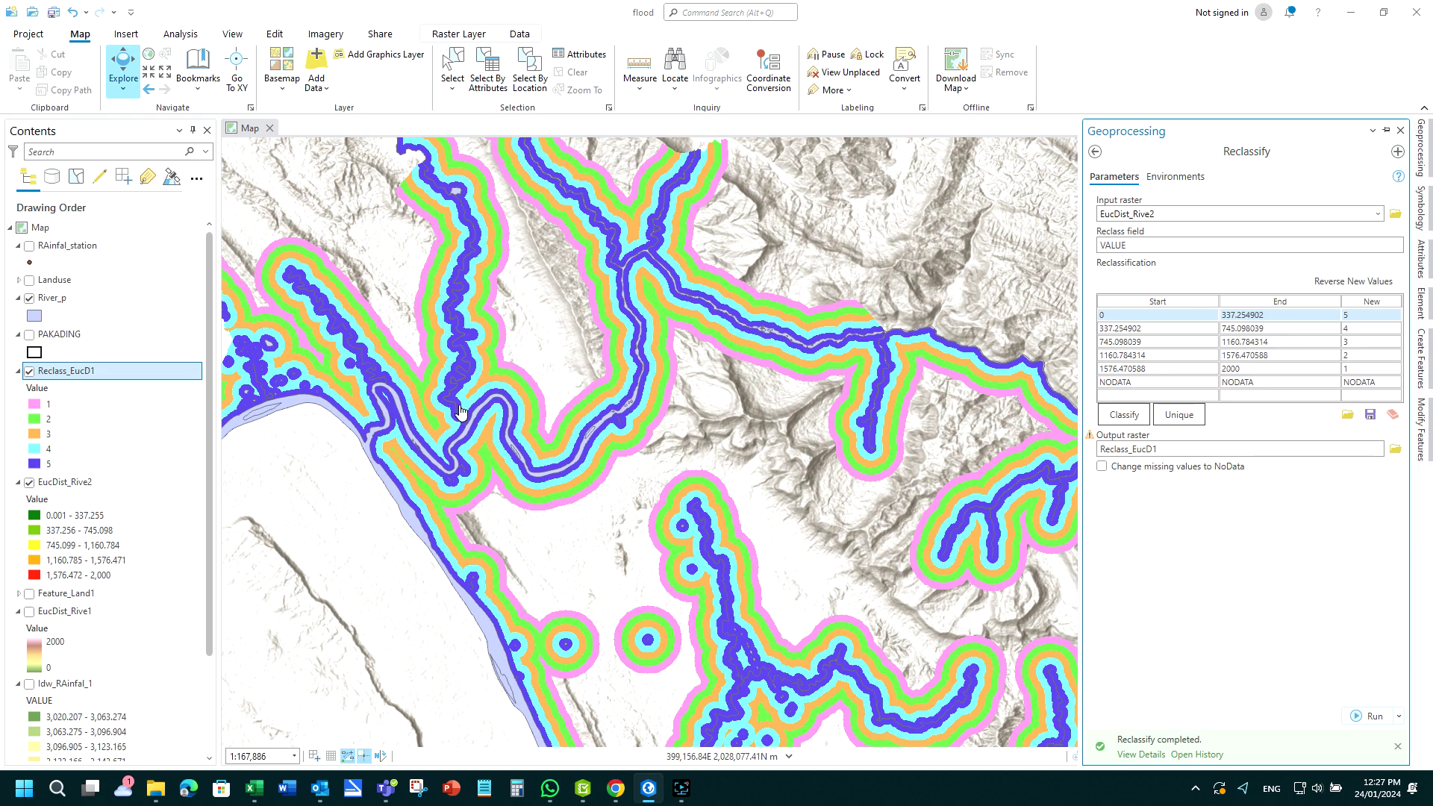
pyautogui.scroll(-2, 459, 411)
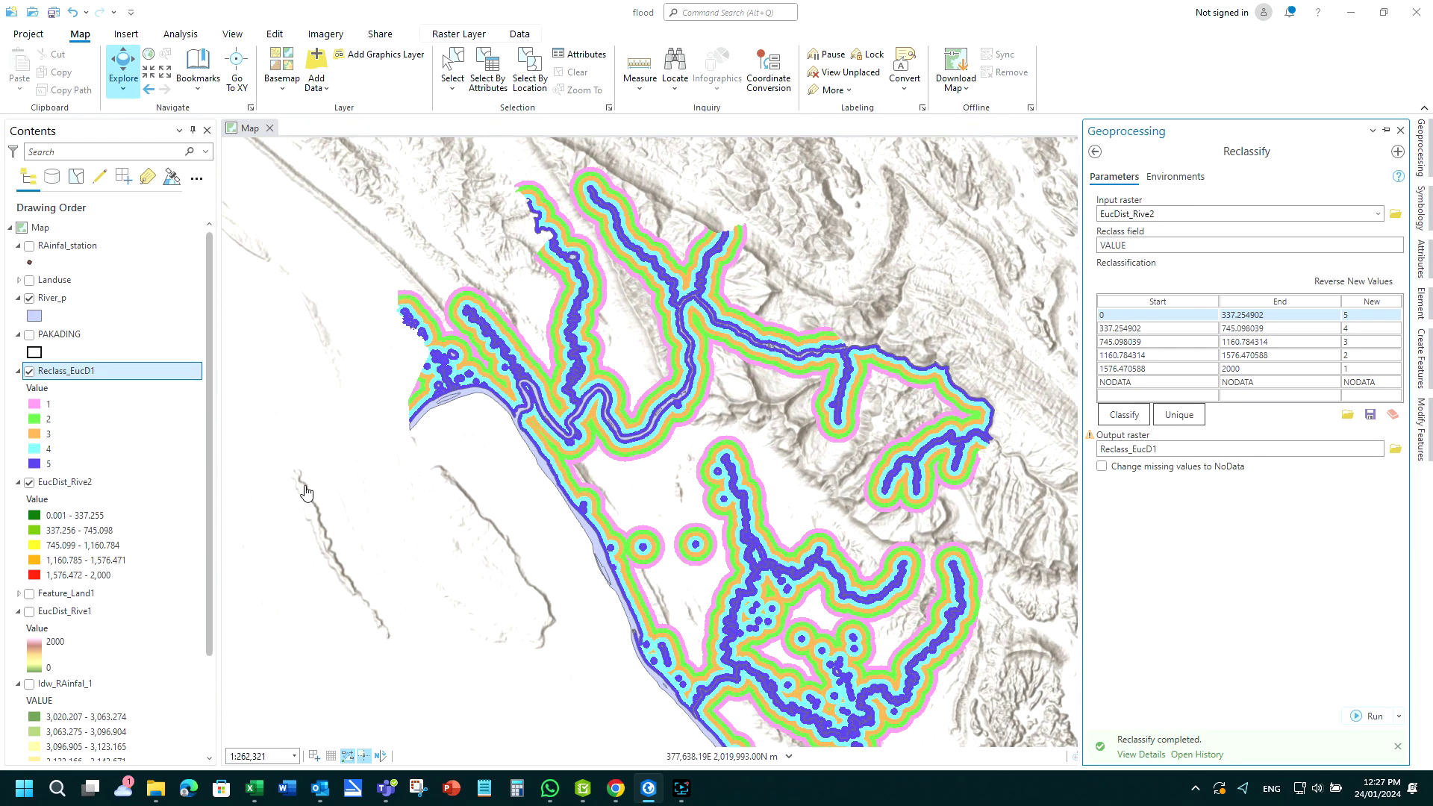
pyautogui.scroll(-2, 333, 464)
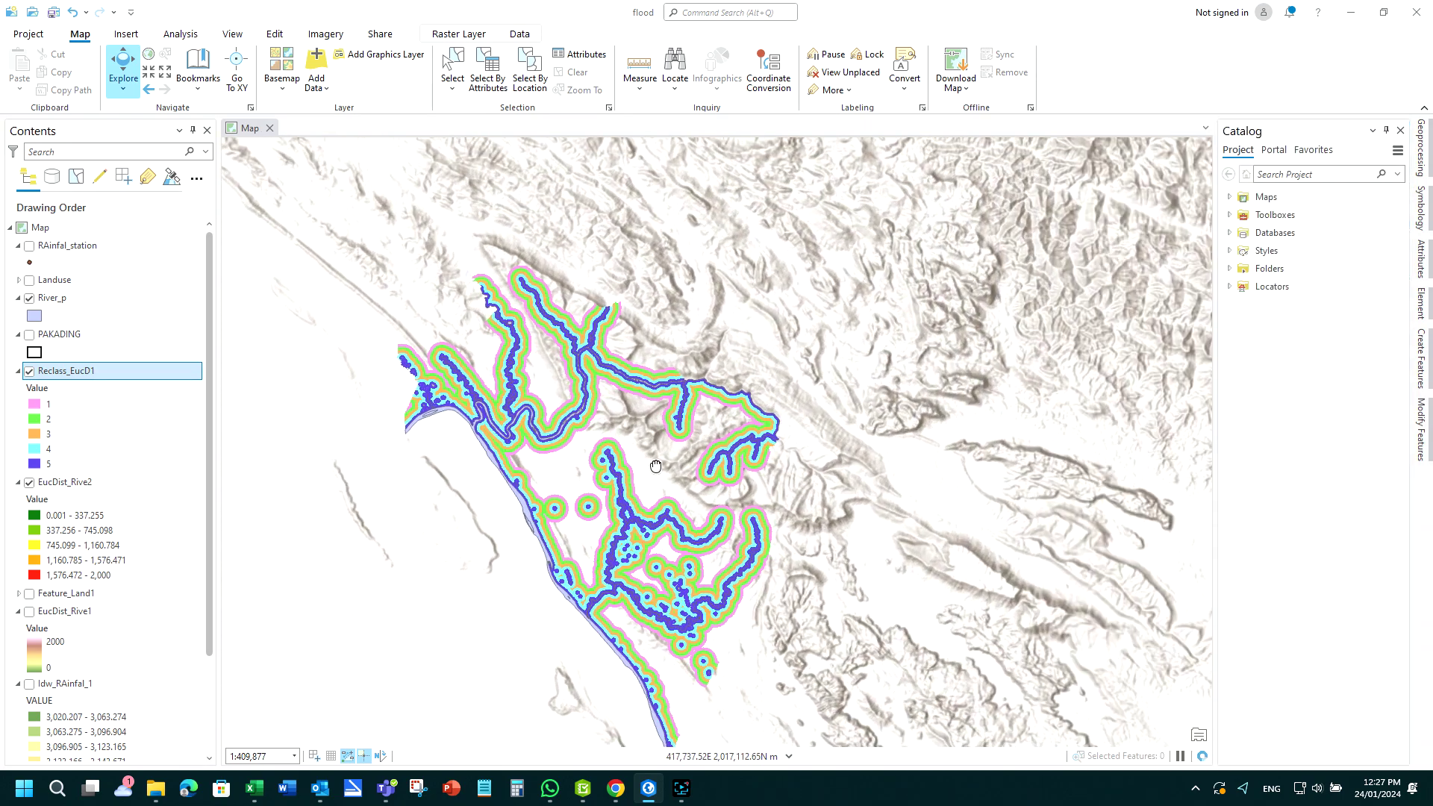
# Step: Hide the Reclass_EucD1 layer and inspect the EucDist_Rive2 distance bands around the river channel at close range
pyautogui.scroll(2, 655, 466)
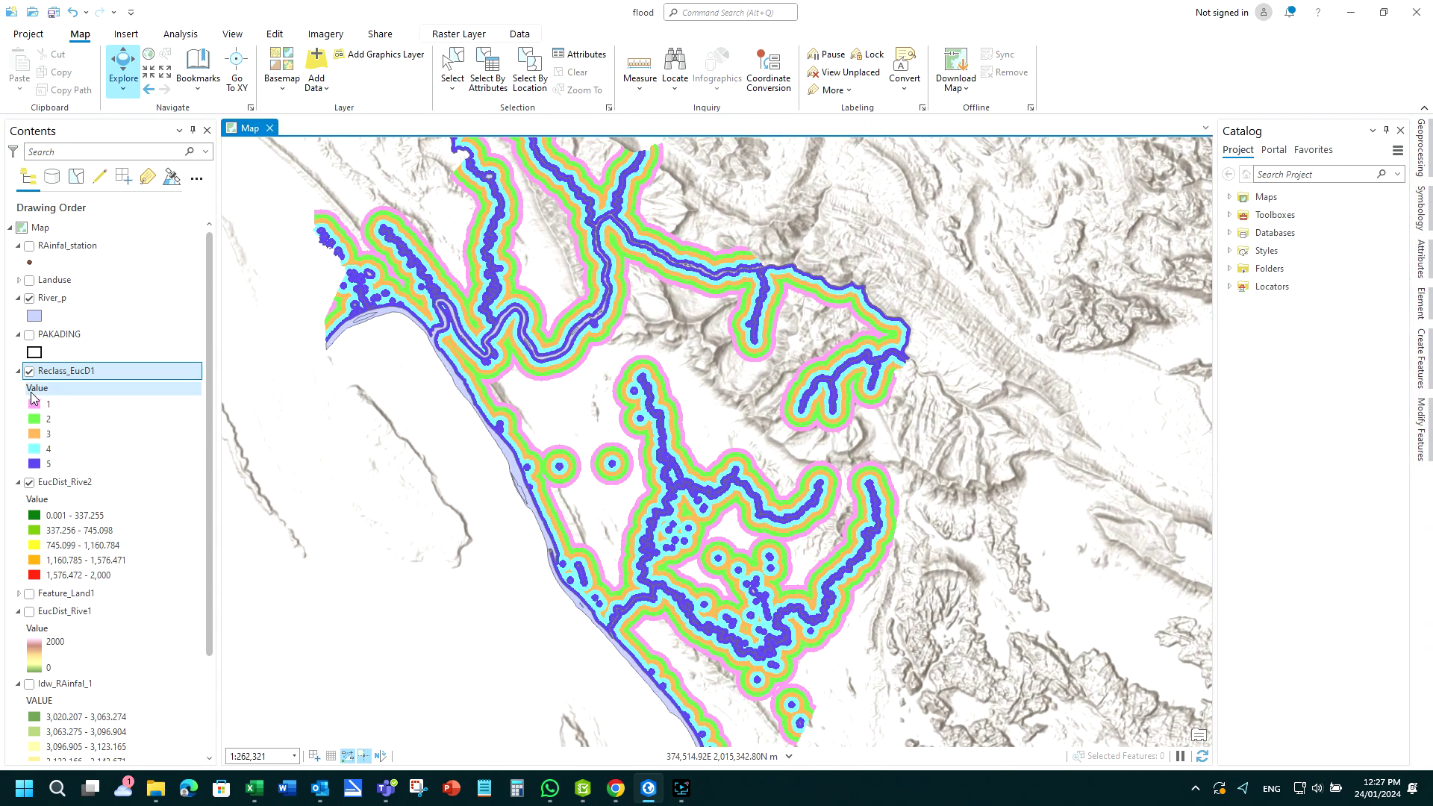
pyautogui.click(29, 371)
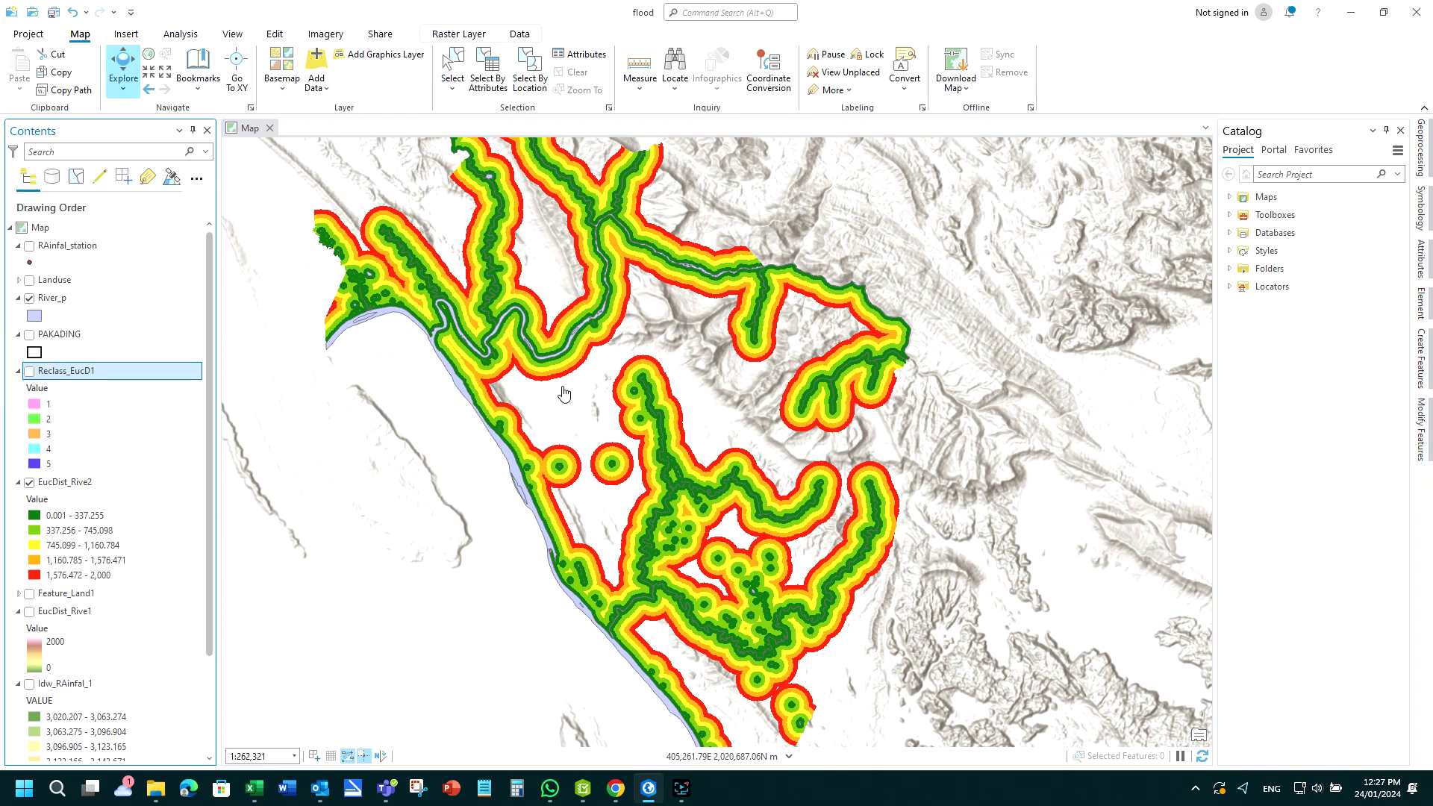
pyautogui.scroll(12, 563, 393)
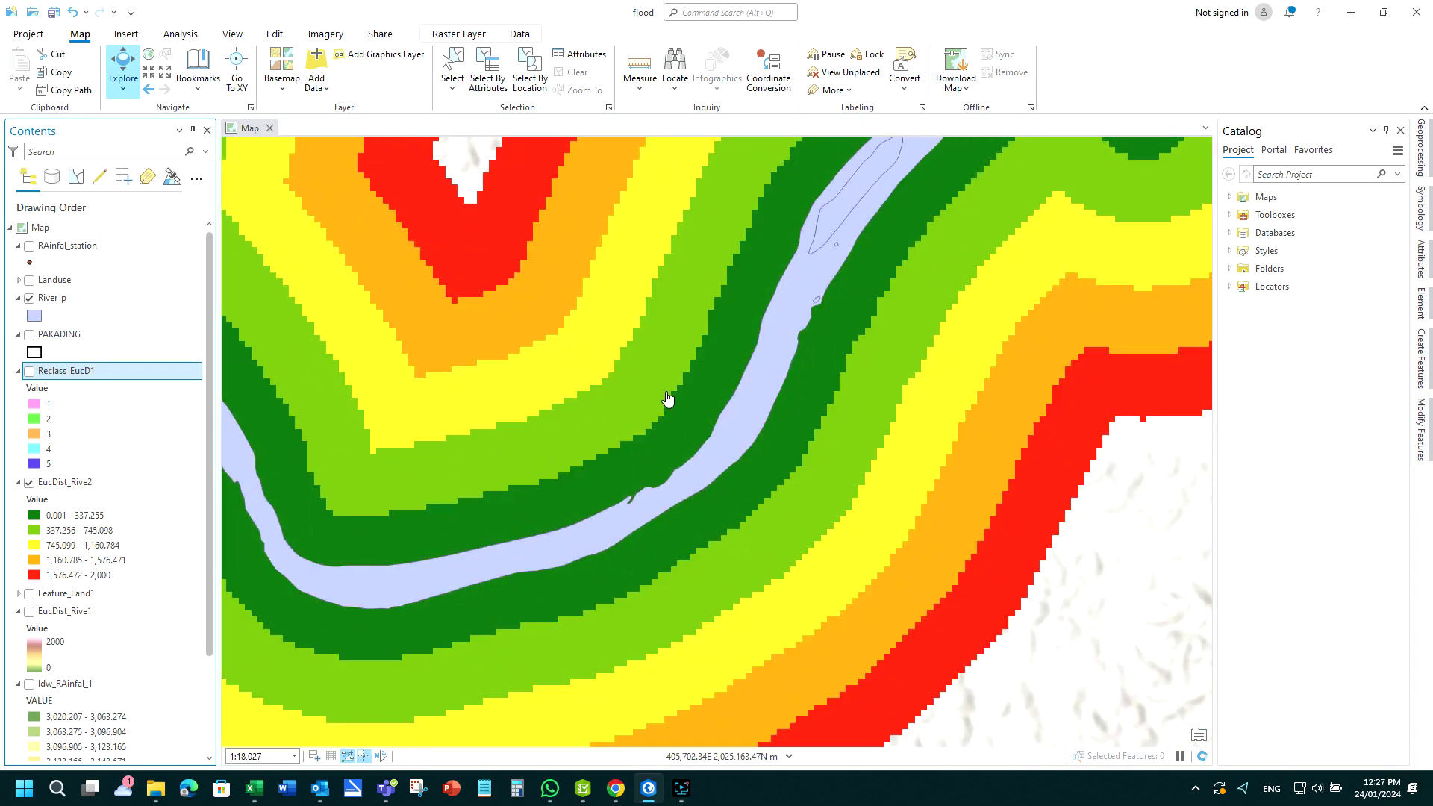
pyautogui.scroll(-4, 676, 403)
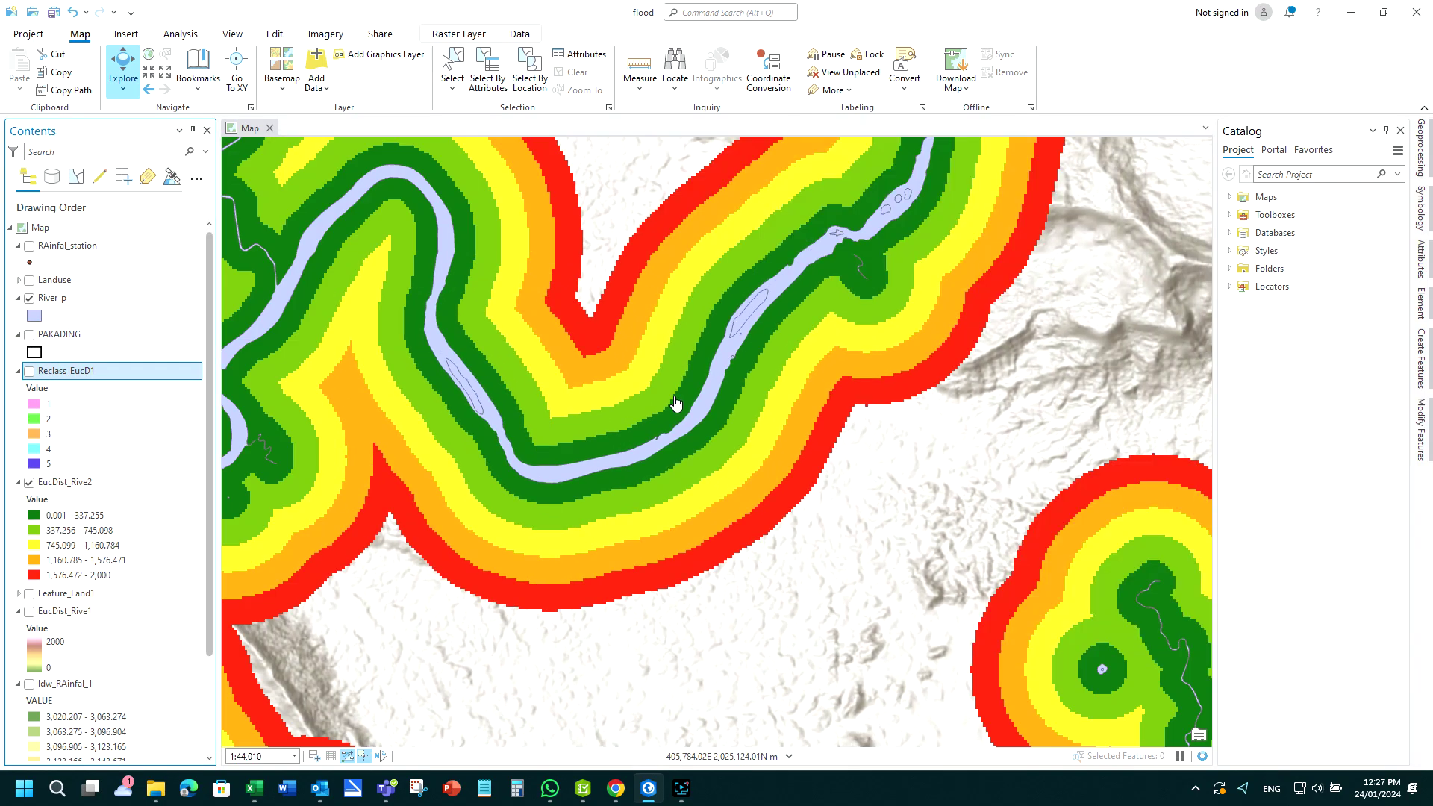
pyautogui.scroll(-4, 556, 410)
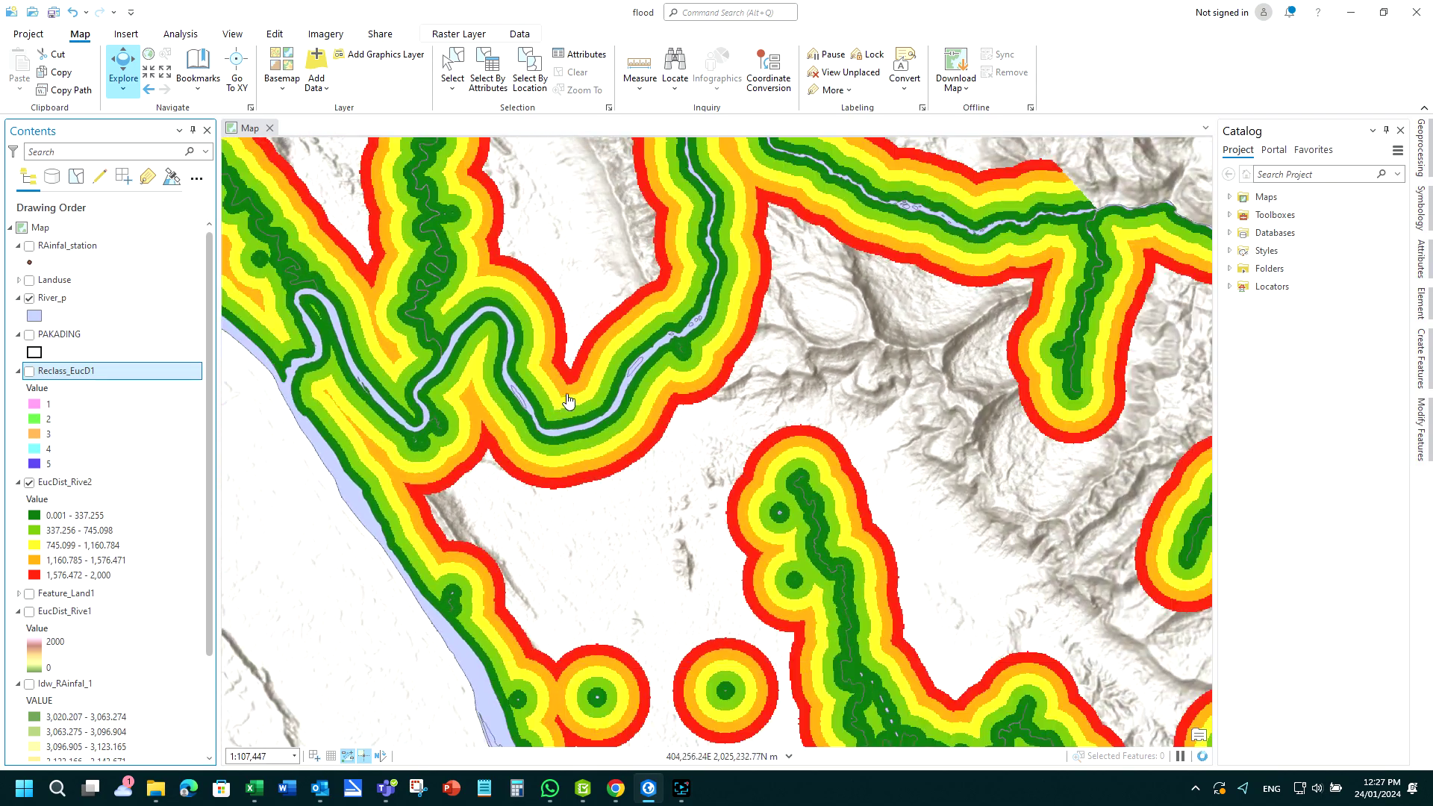
pyautogui.scroll(8, 642, 373)
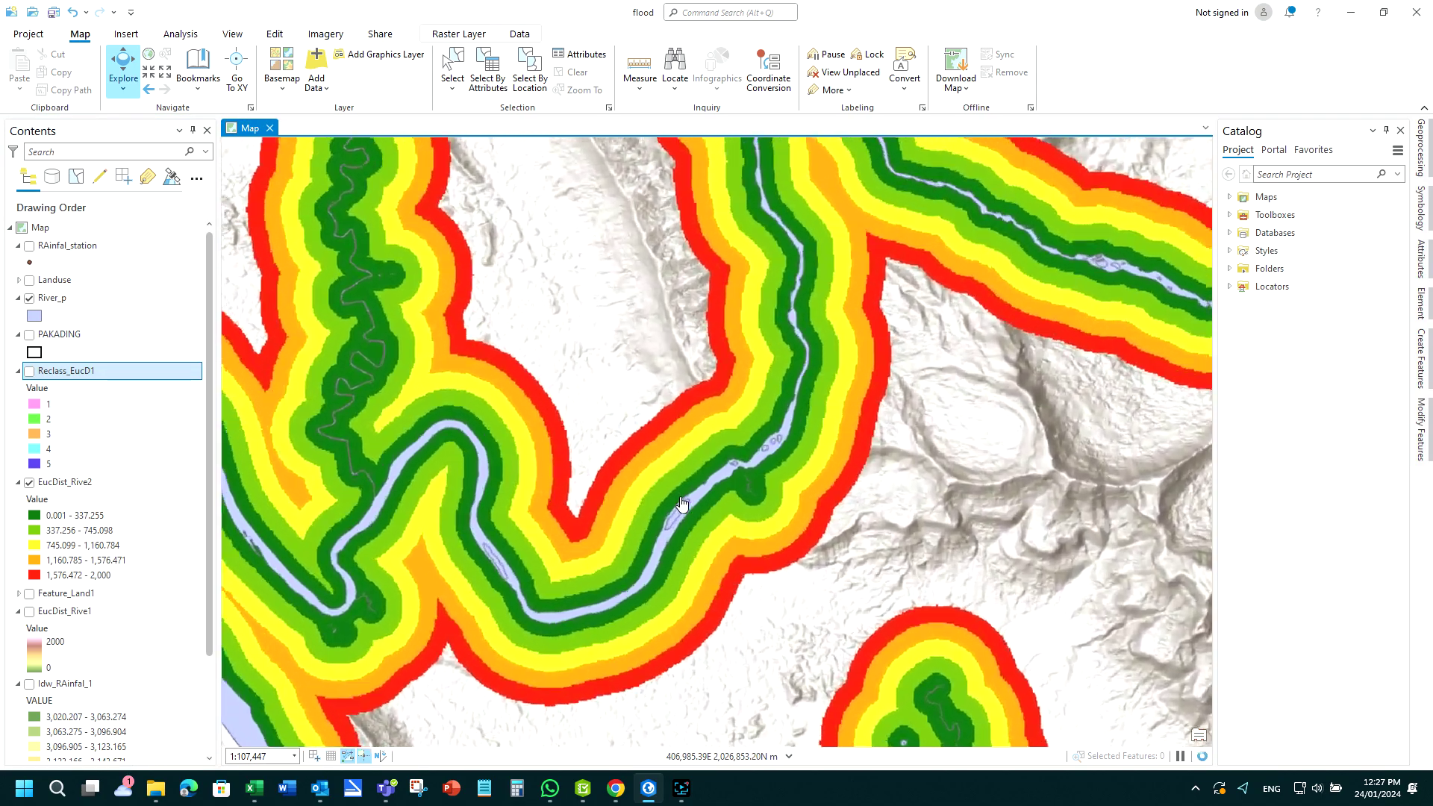
pyautogui.scroll(-4, 683, 502)
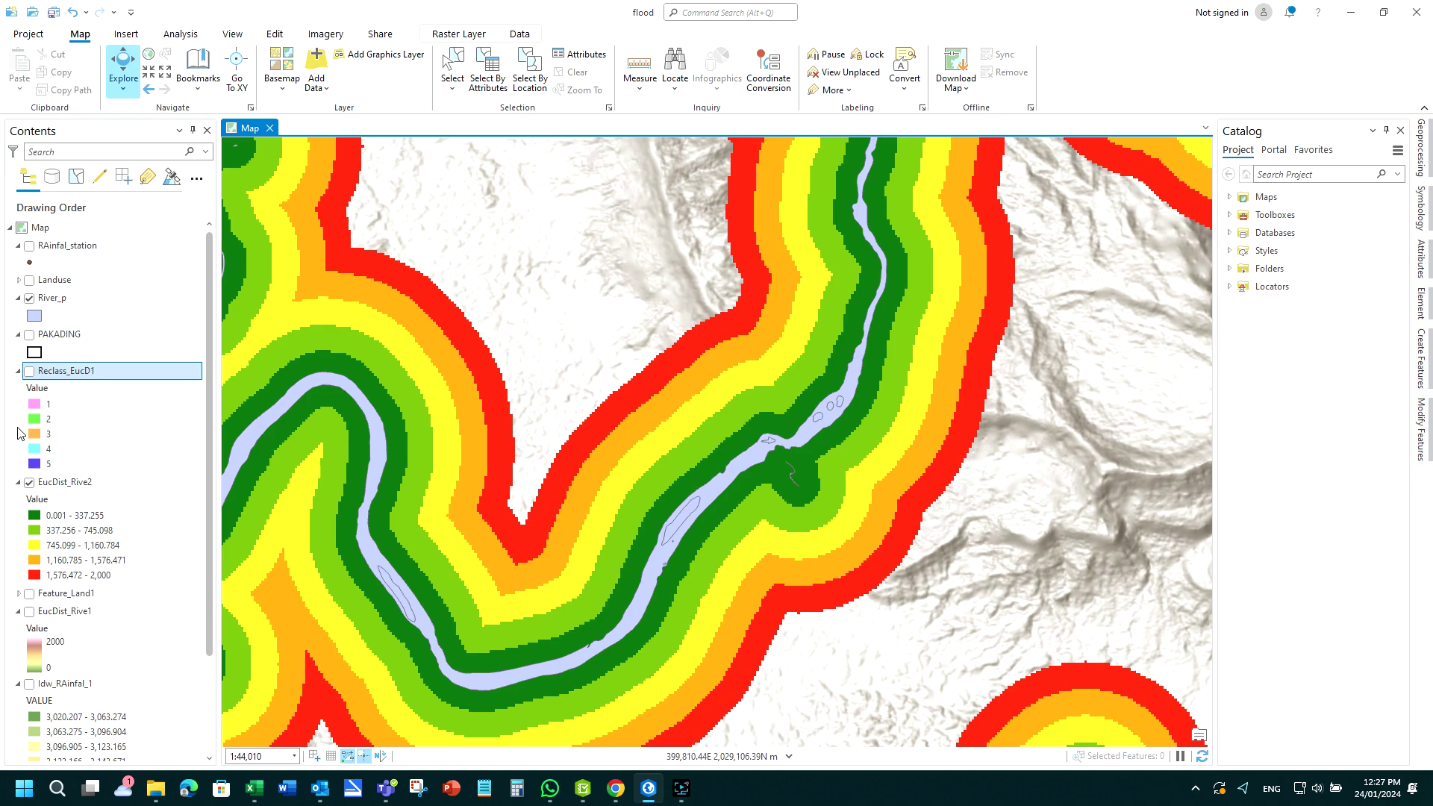
# Step: Set the transparency of the EucDist_Rive2 layer to 40%
pyautogui.click(35, 483)
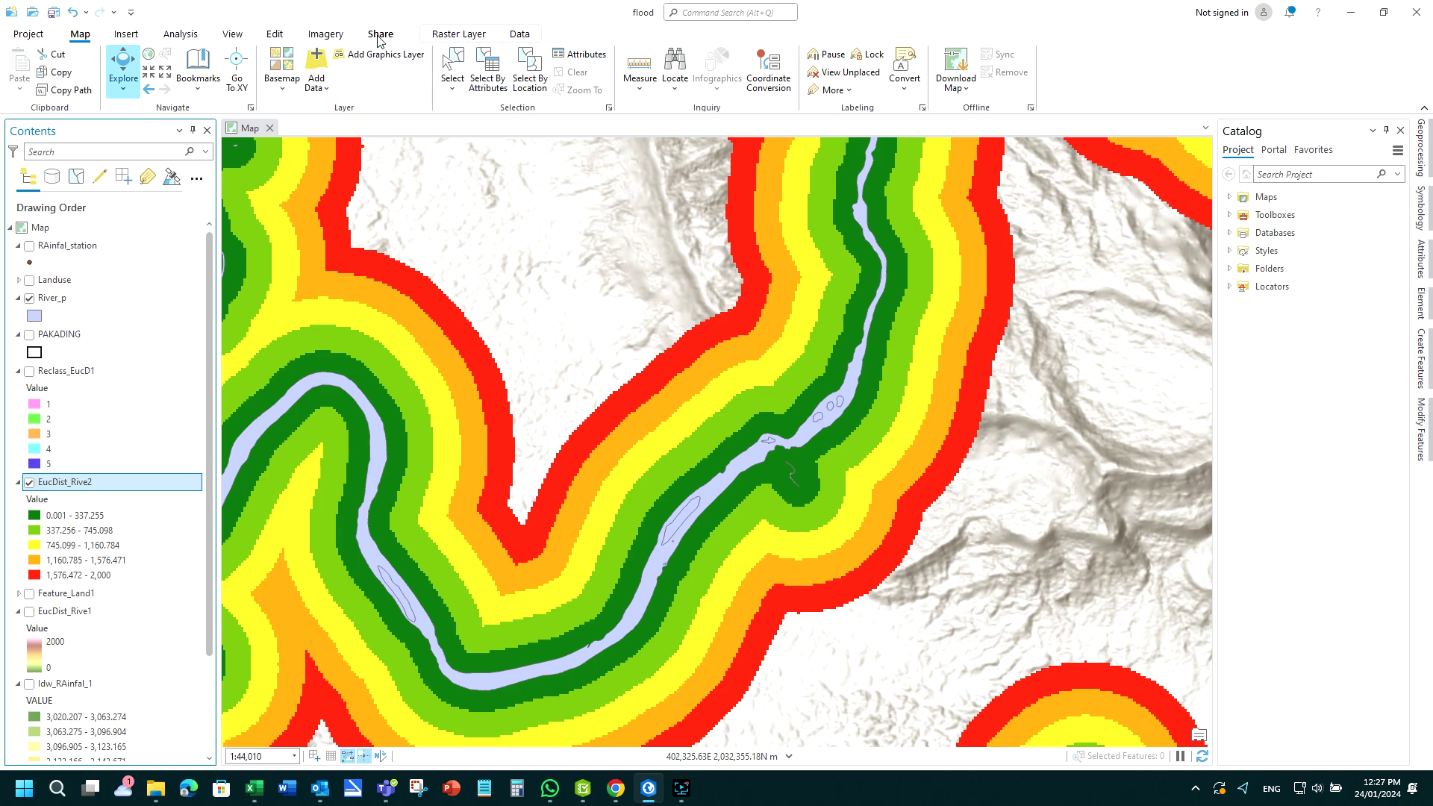
pyautogui.click(444, 33)
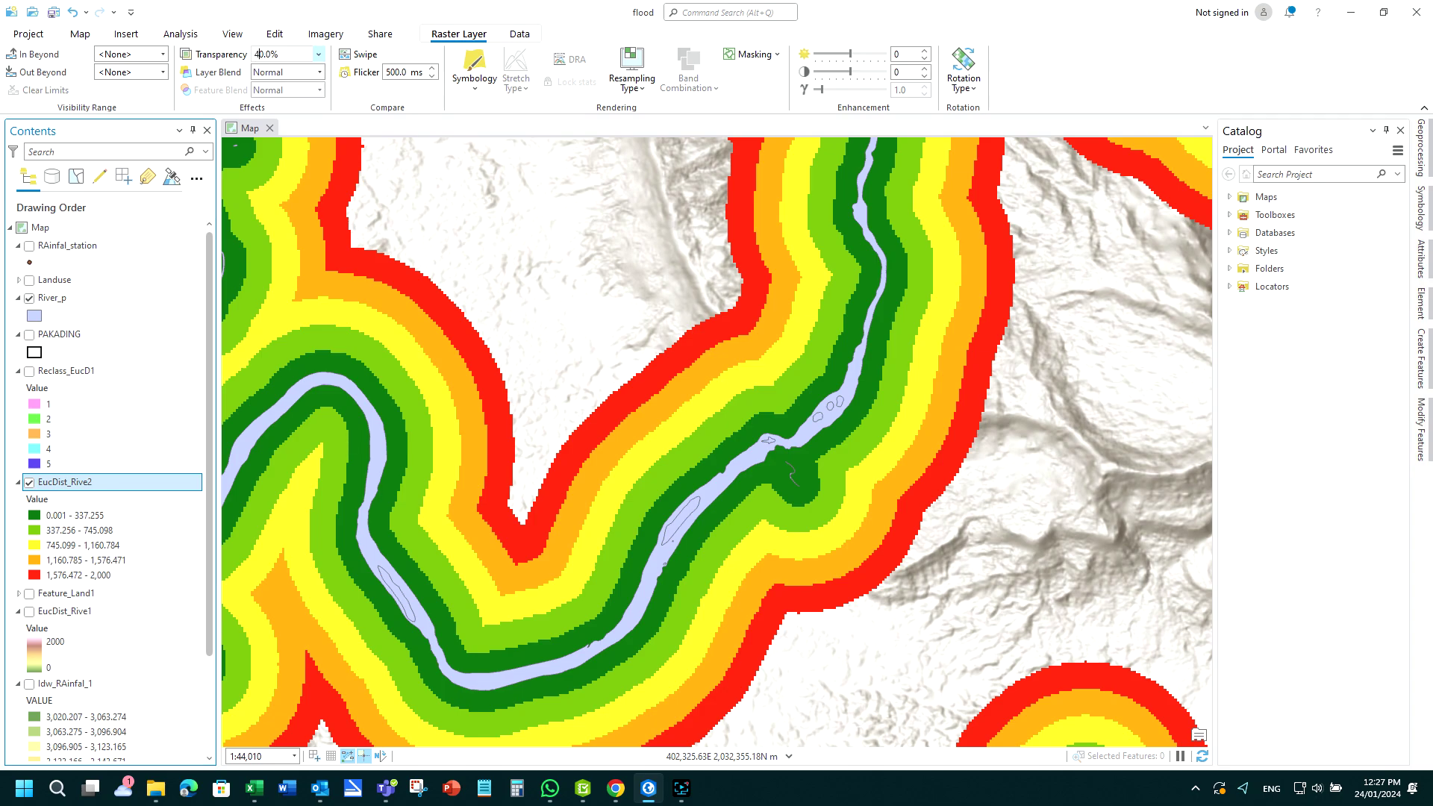
pyautogui.press('Return')
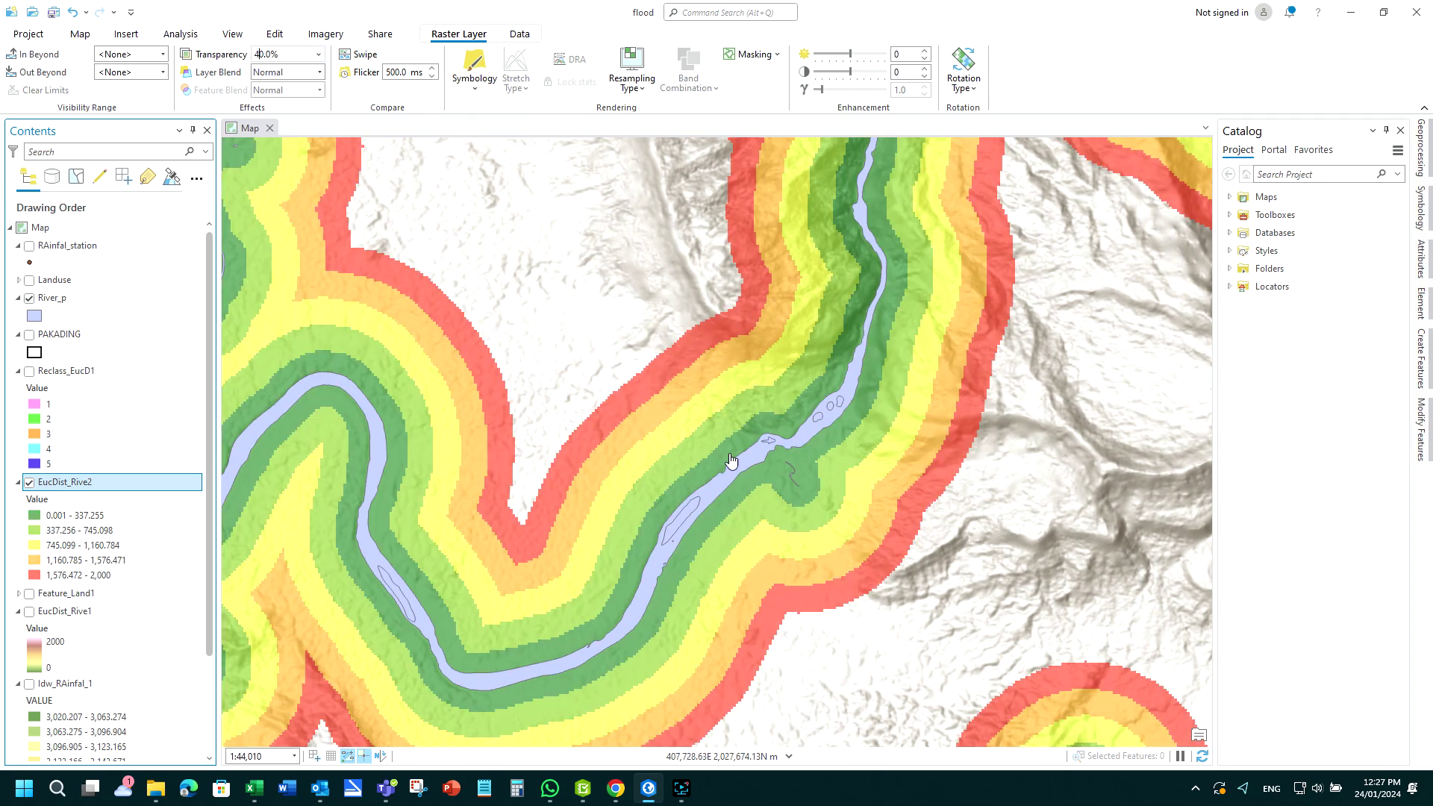
# Step: Examine the semi-transparent distance bands over the terrain along the northern river meanders and their tributaries
pyautogui.moveTo(731, 460); pyautogui.dragTo(883, 330)
pyautogui.moveTo(686, 378); pyautogui.dragTo(990, 343)
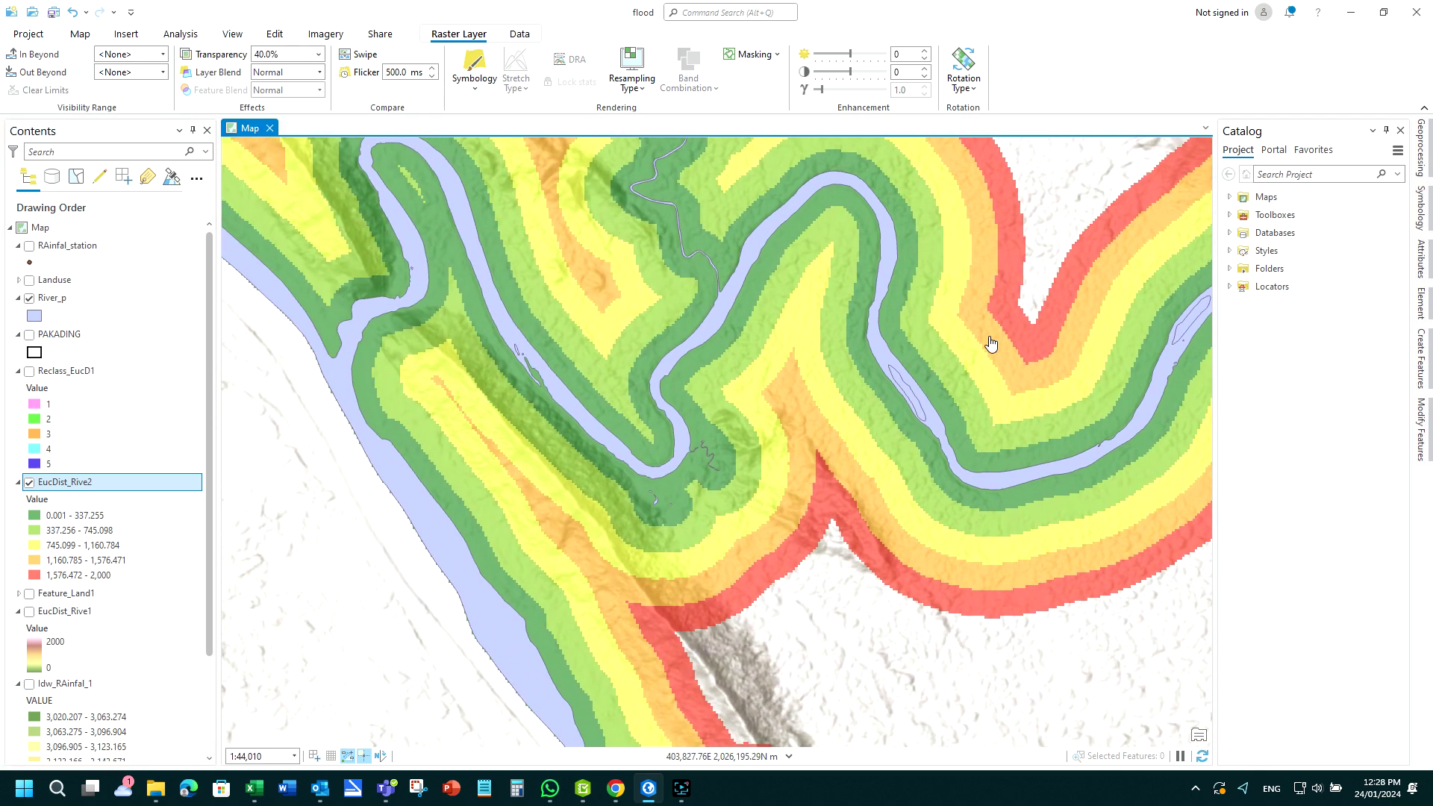
pyautogui.moveTo(502, 313); pyautogui.dragTo(618, 433)
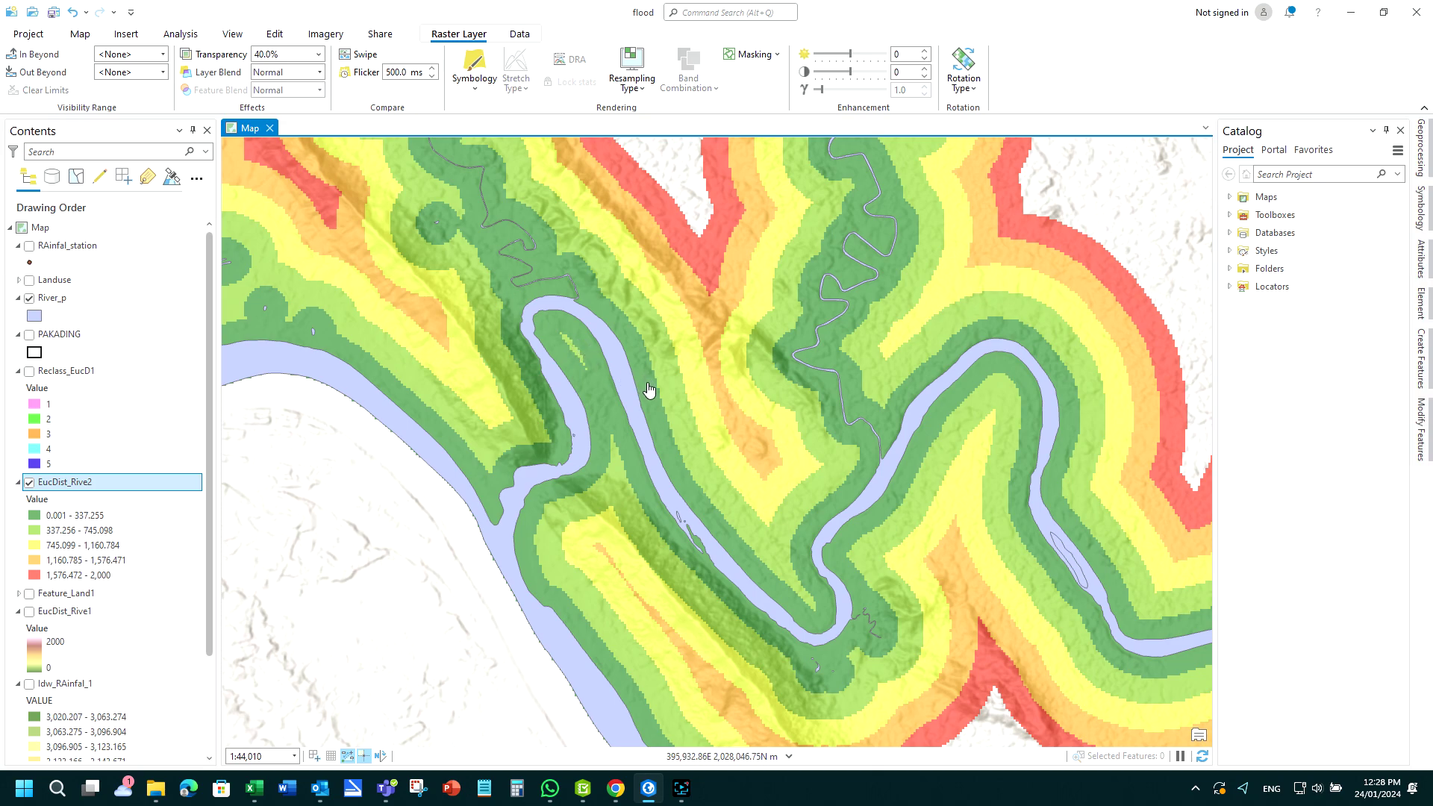
pyautogui.moveTo(652, 353); pyautogui.dragTo(770, 564)
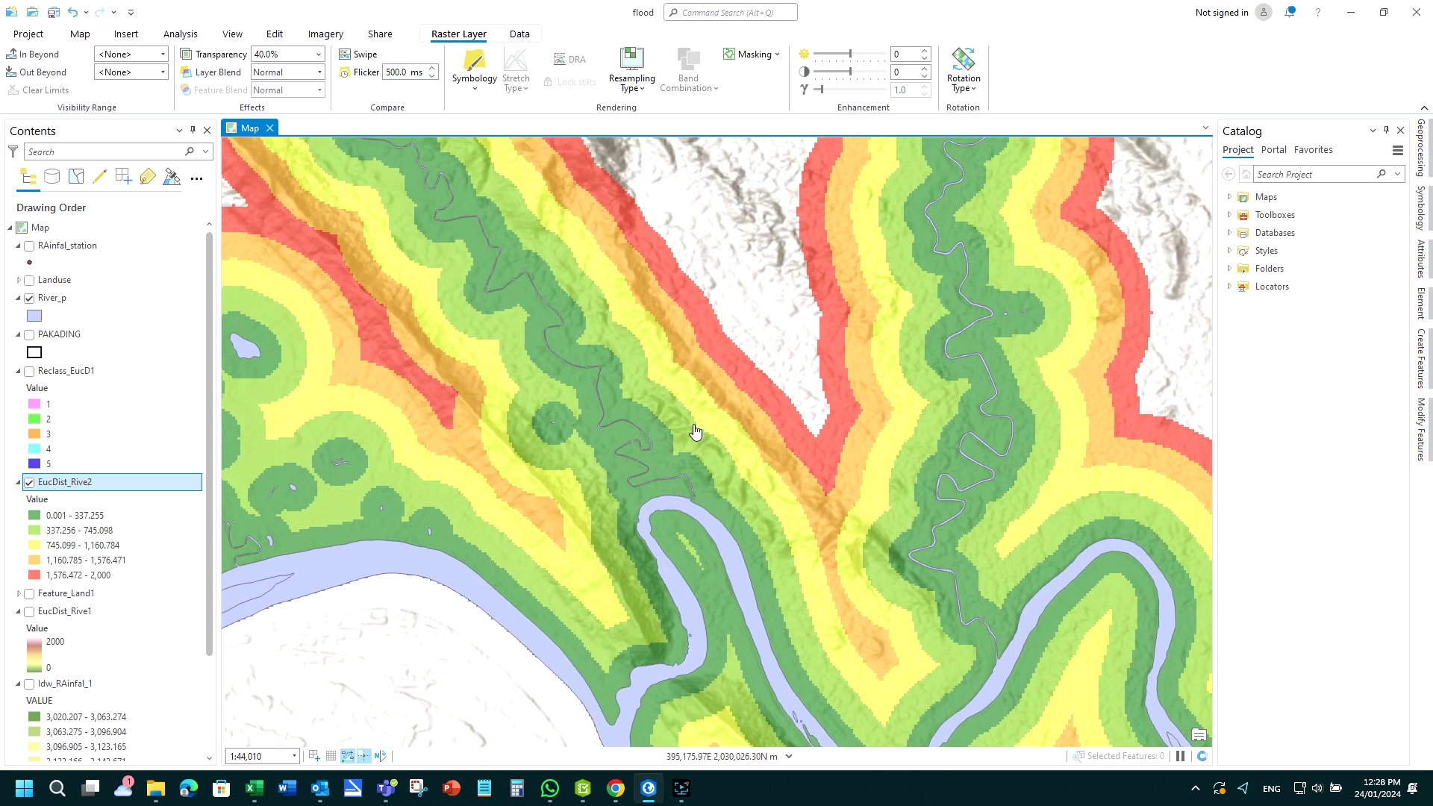
pyautogui.moveTo(643, 359); pyautogui.dragTo(758, 537)
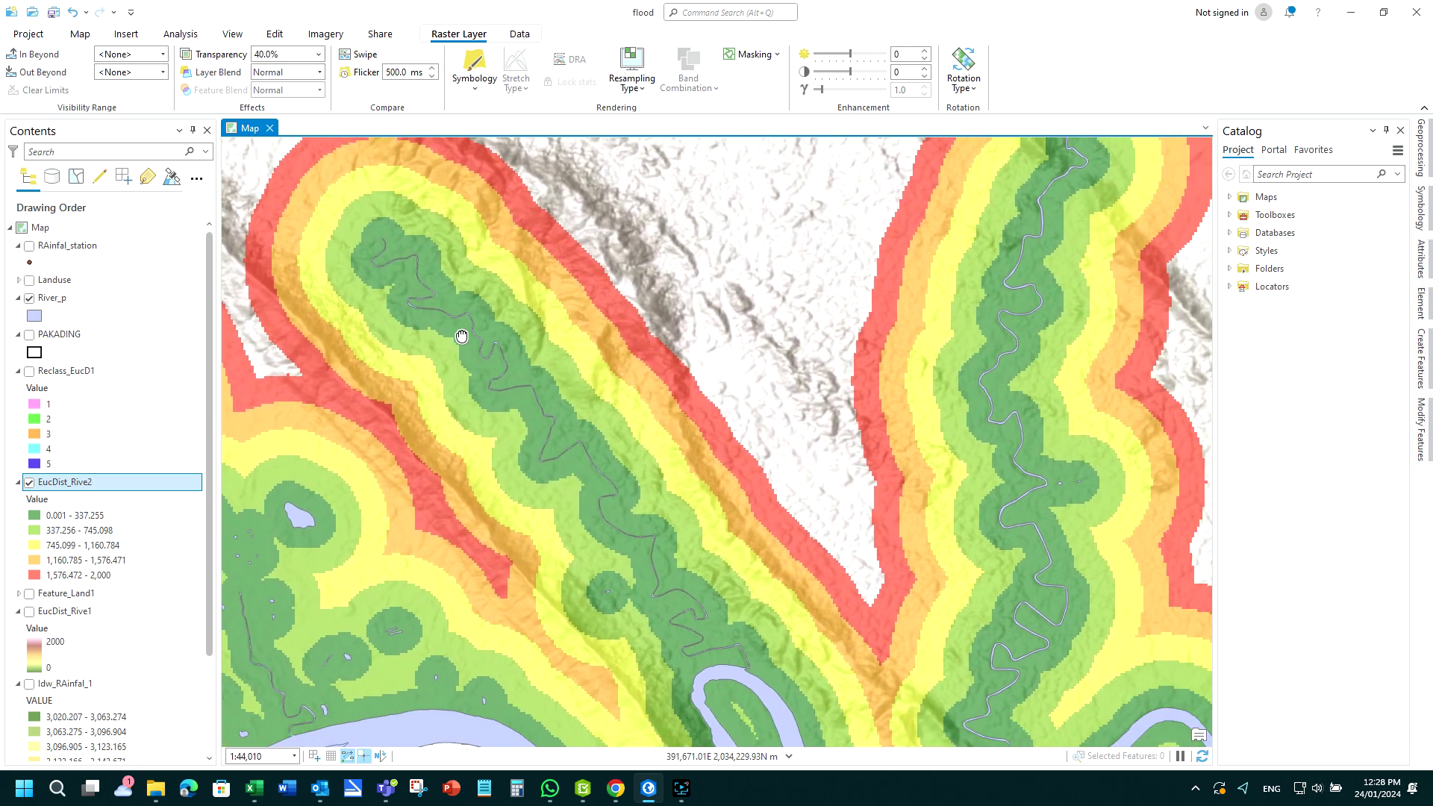
pyautogui.moveTo(462, 337); pyautogui.dragTo(393, 330)
pyautogui.moveTo(854, 537); pyautogui.dragTo(675, 367)
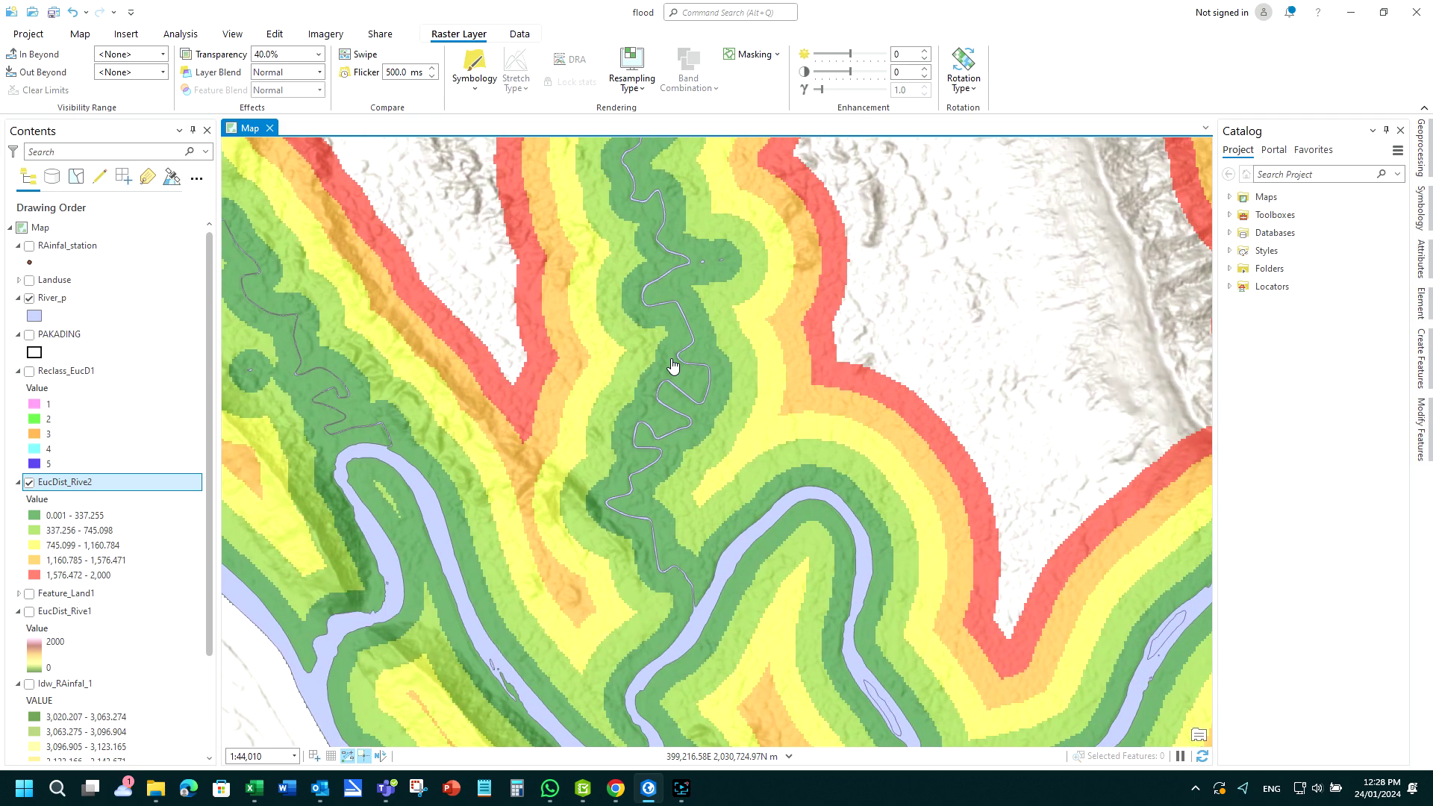
pyautogui.moveTo(709, 517); pyautogui.dragTo(637, 355)
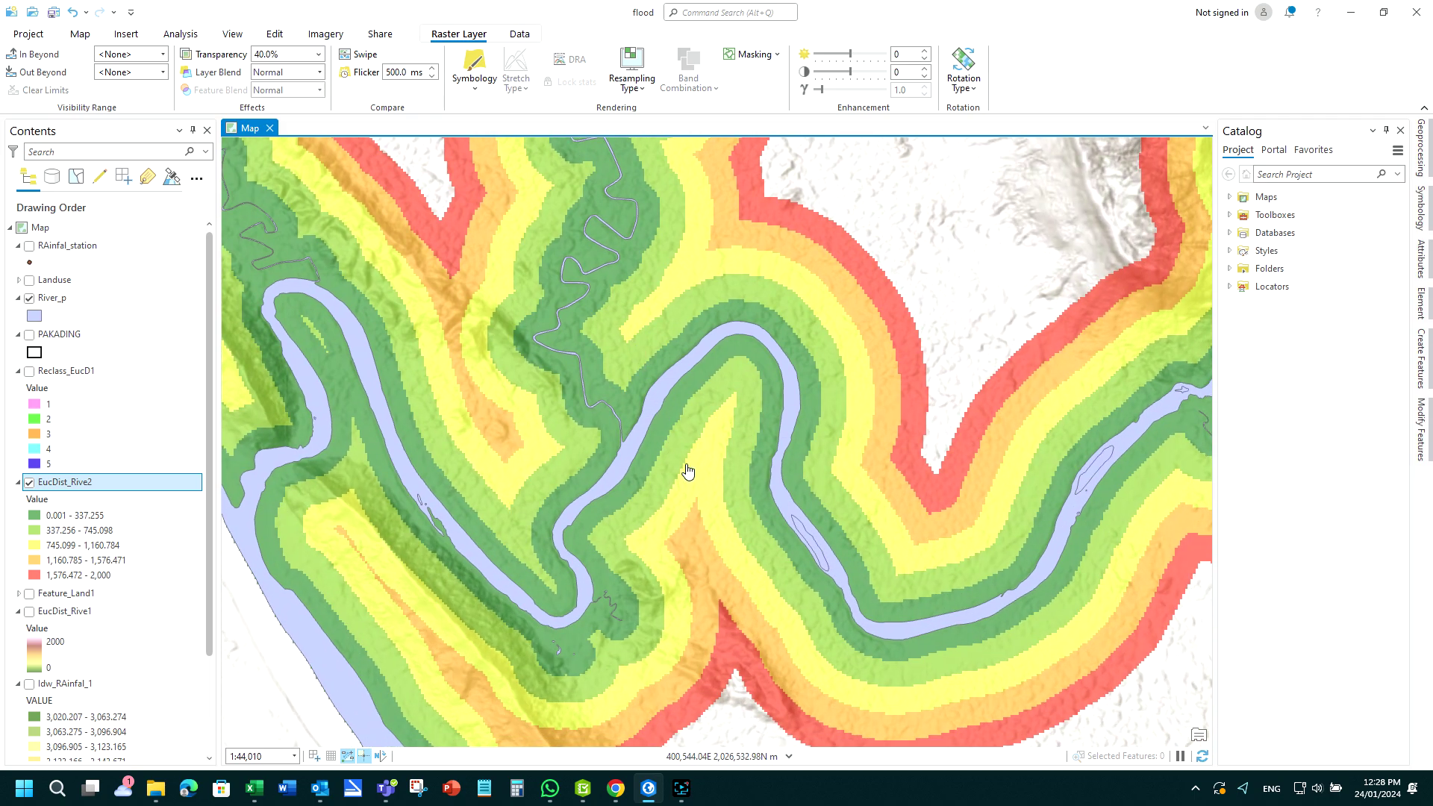
pyautogui.scroll(-5, 688, 471)
pyautogui.scroll(3, 702, 492)
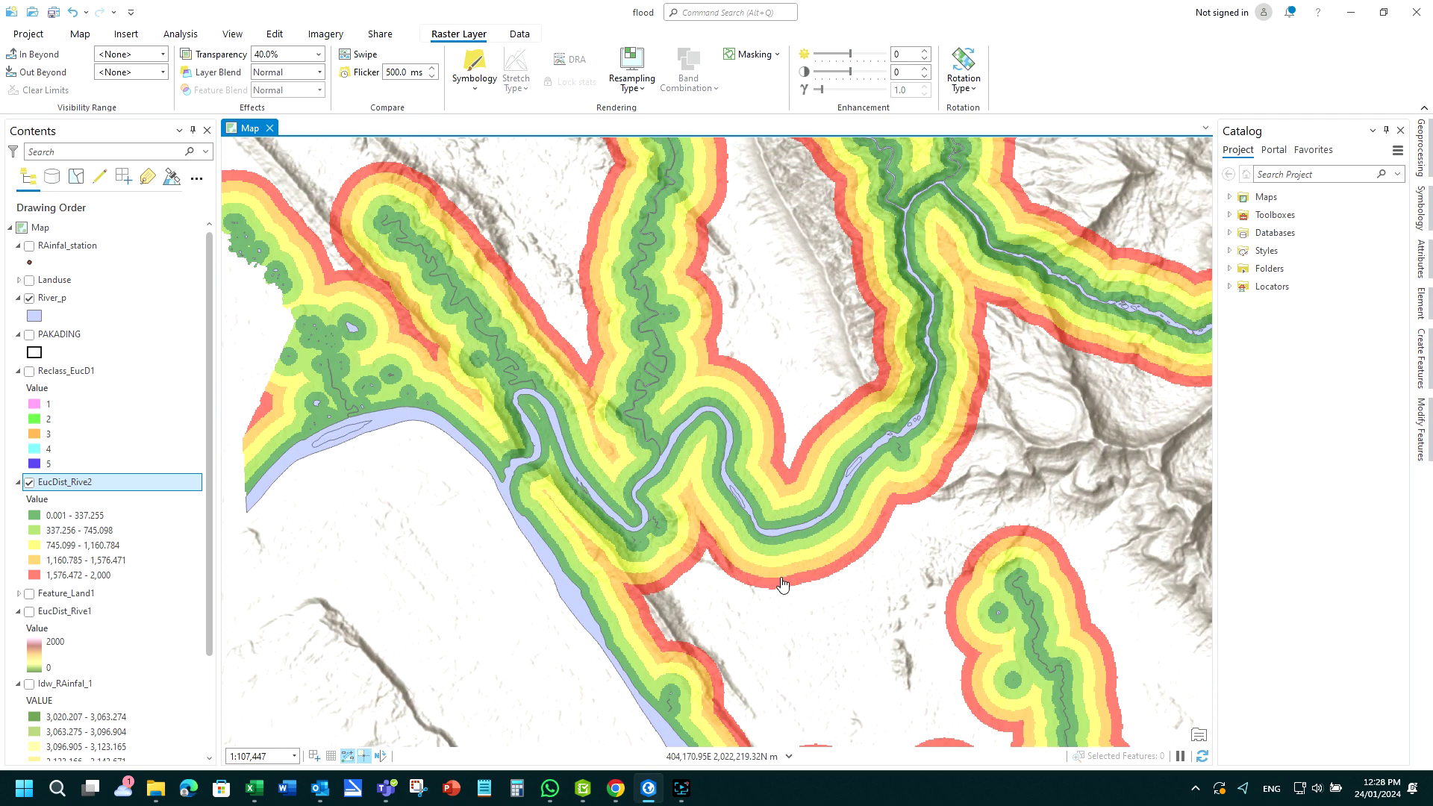
# Step: Examine the distance bands from the outer edge of the northern meanders down to the central river network and its isolated water bodies
pyautogui.moveTo(780, 582); pyautogui.dragTo(779, 434)
pyautogui.scroll(2, 783, 433)
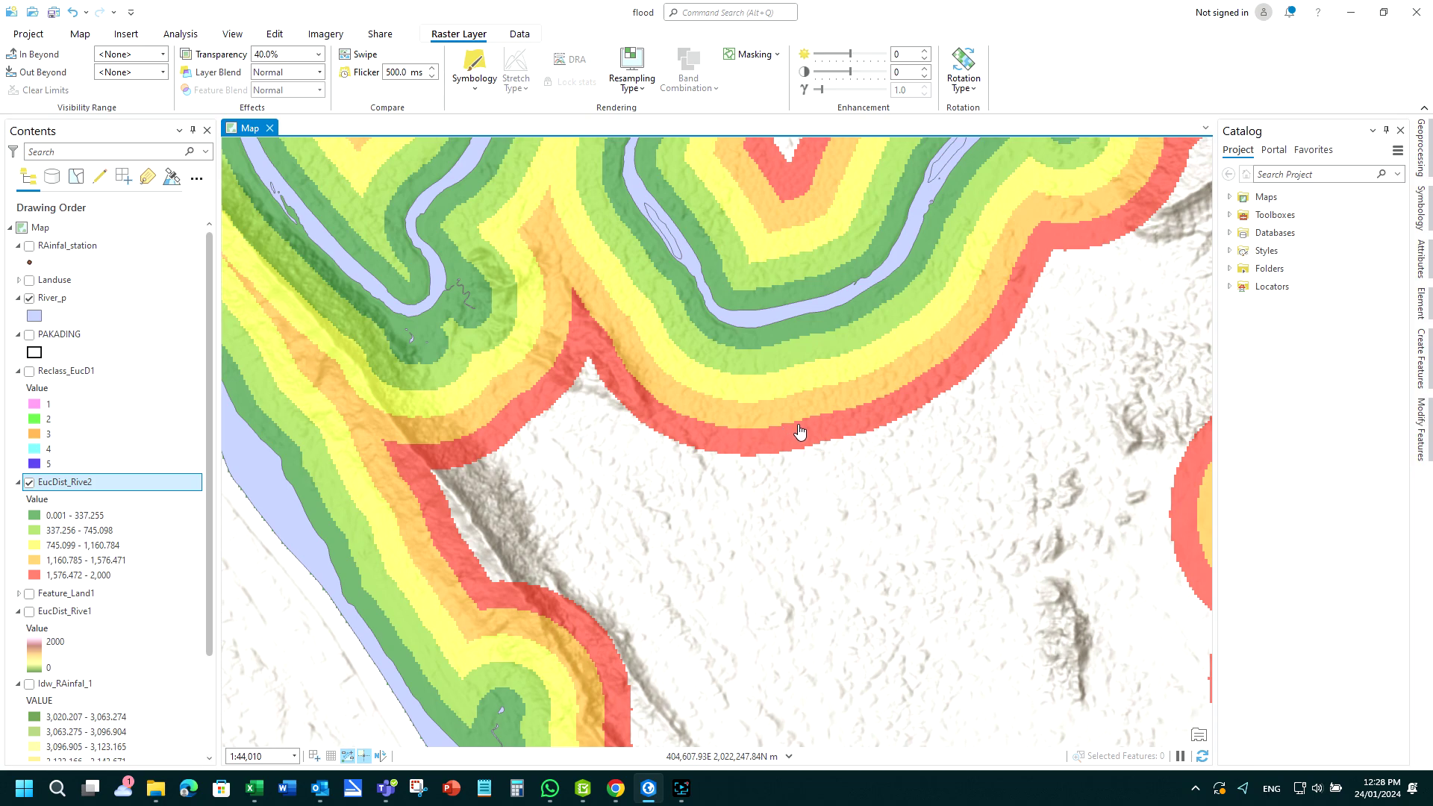
pyautogui.scroll(-2, 825, 424)
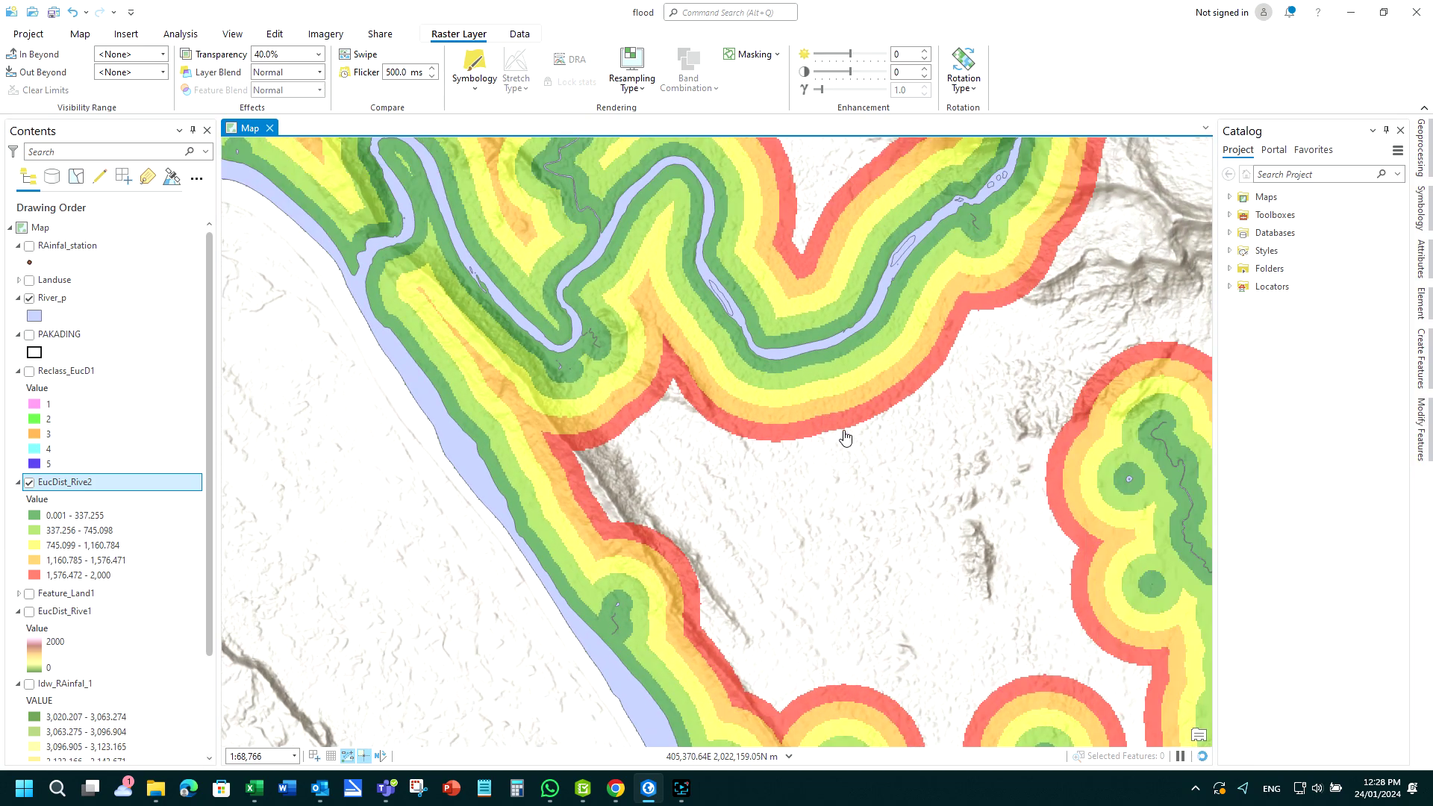
pyautogui.moveTo(858, 446); pyautogui.dragTo(719, 329)
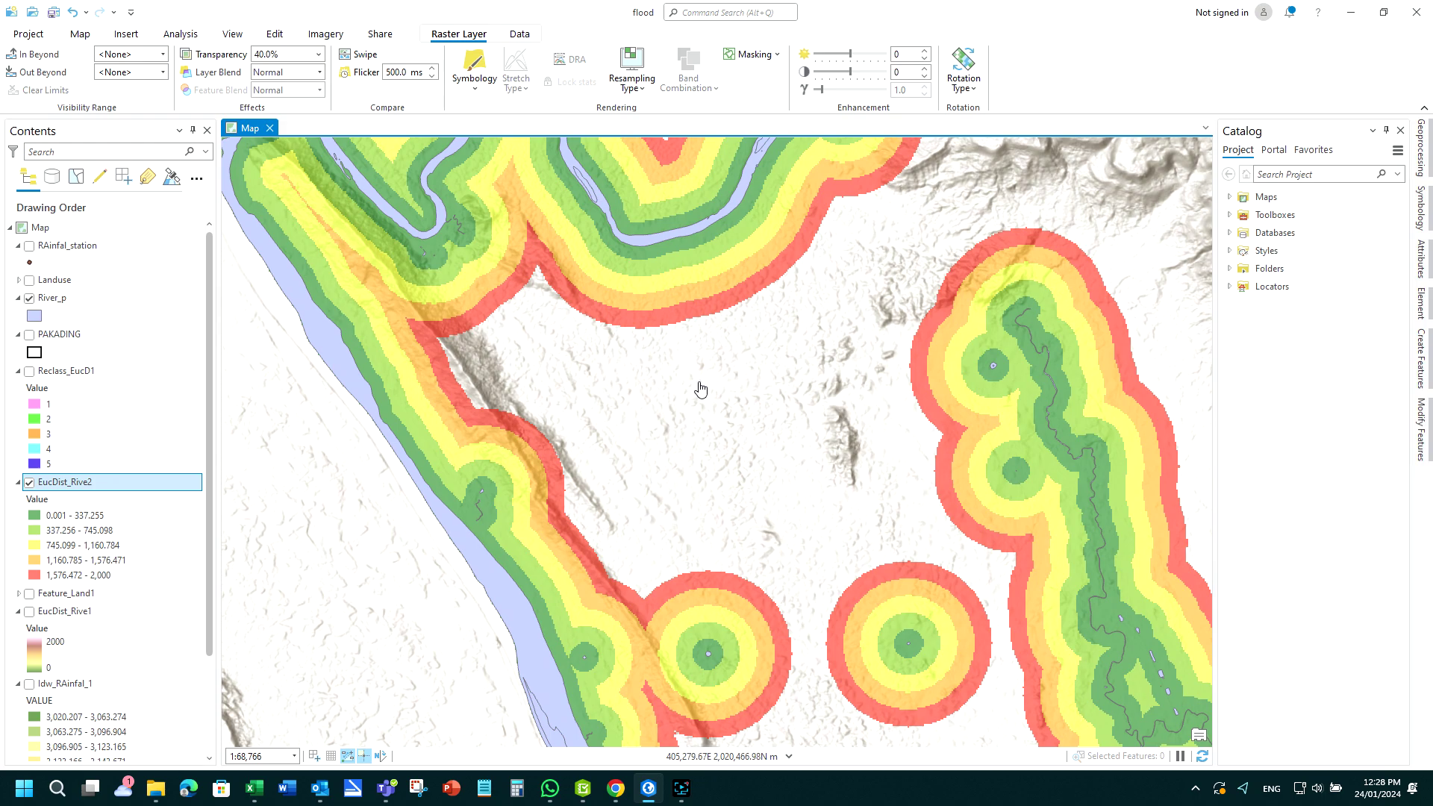
pyautogui.moveTo(717, 437); pyautogui.dragTo(684, 316)
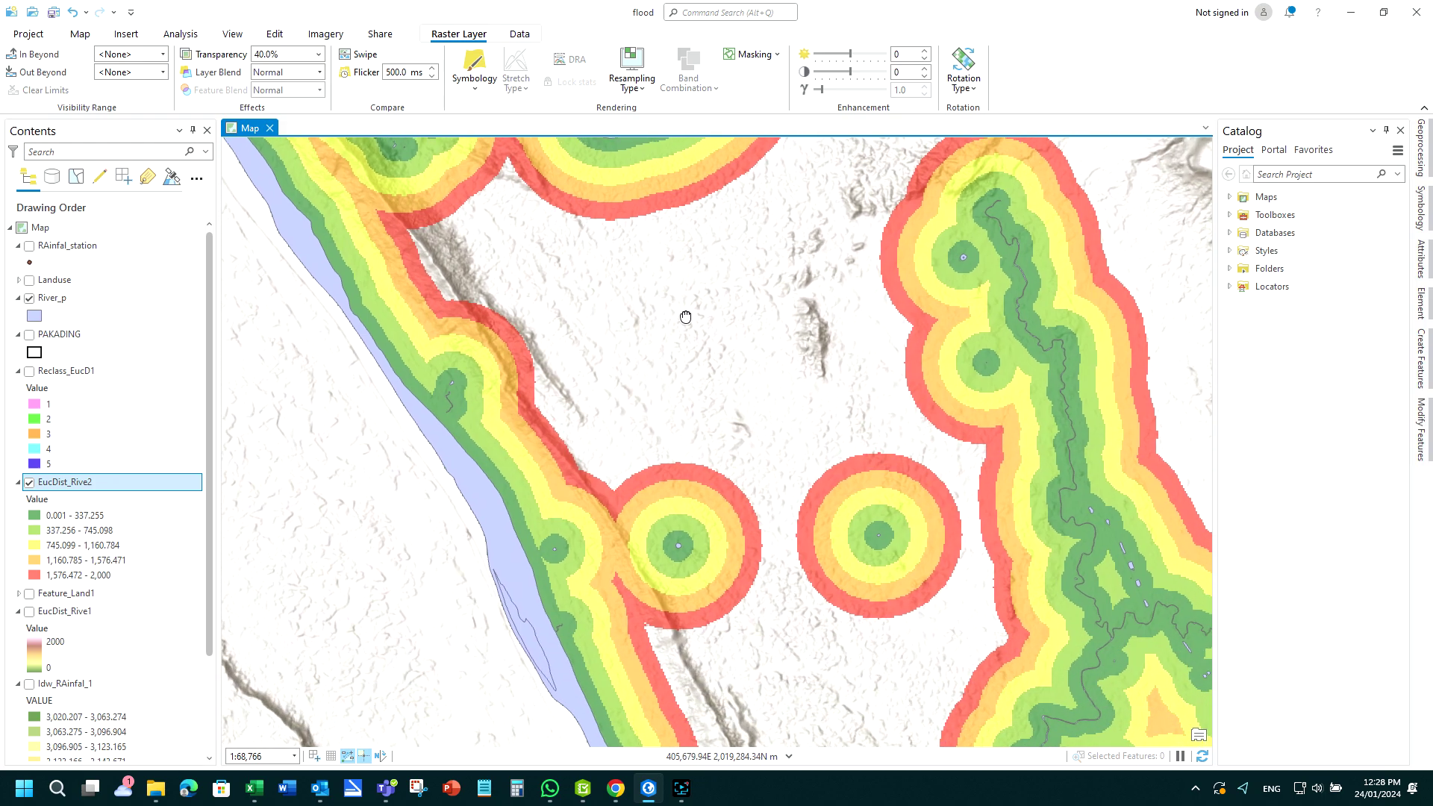
pyautogui.moveTo(742, 445); pyautogui.dragTo(784, 394)
pyautogui.scroll(-2, 780, 418)
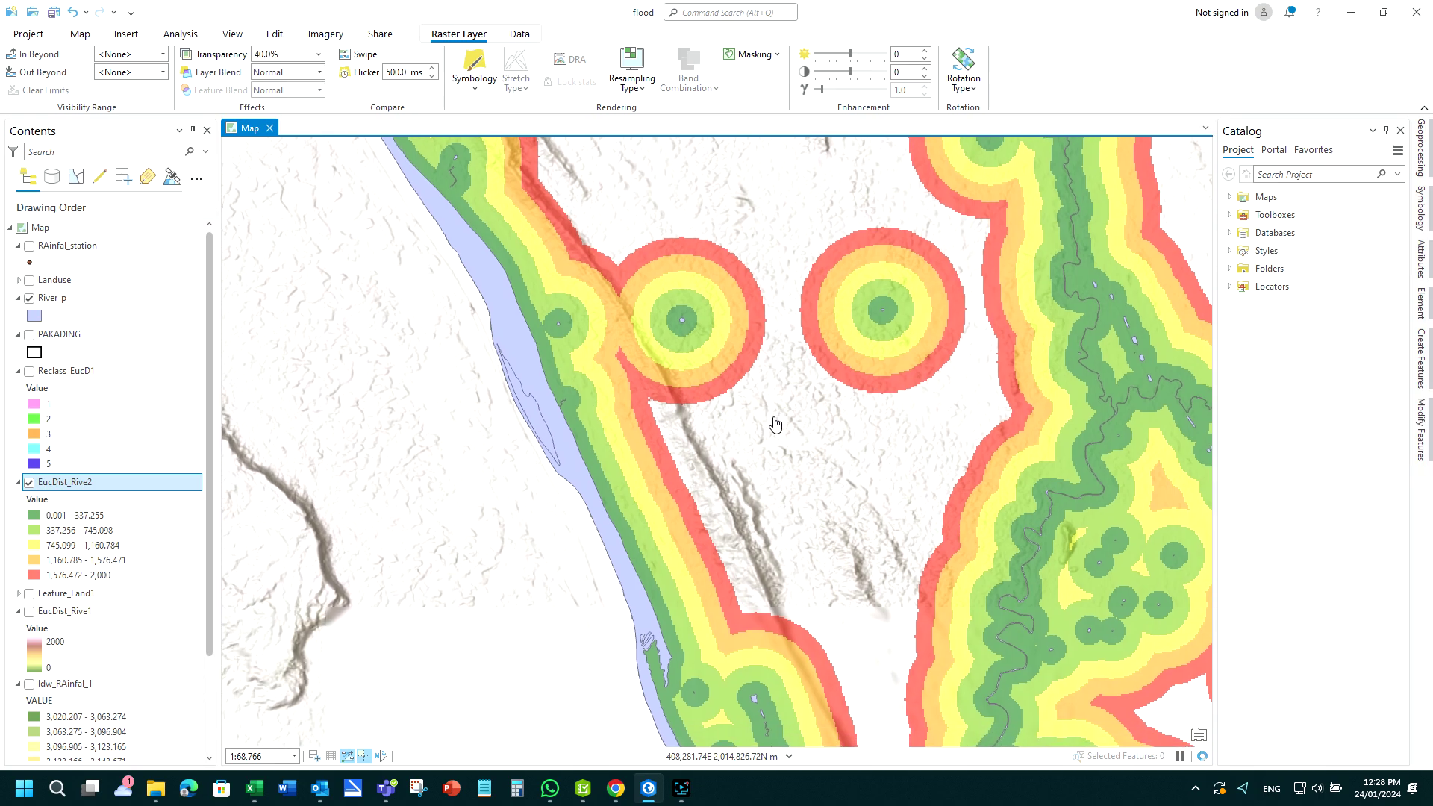
pyautogui.moveTo(858, 528); pyautogui.dragTo(693, 383)
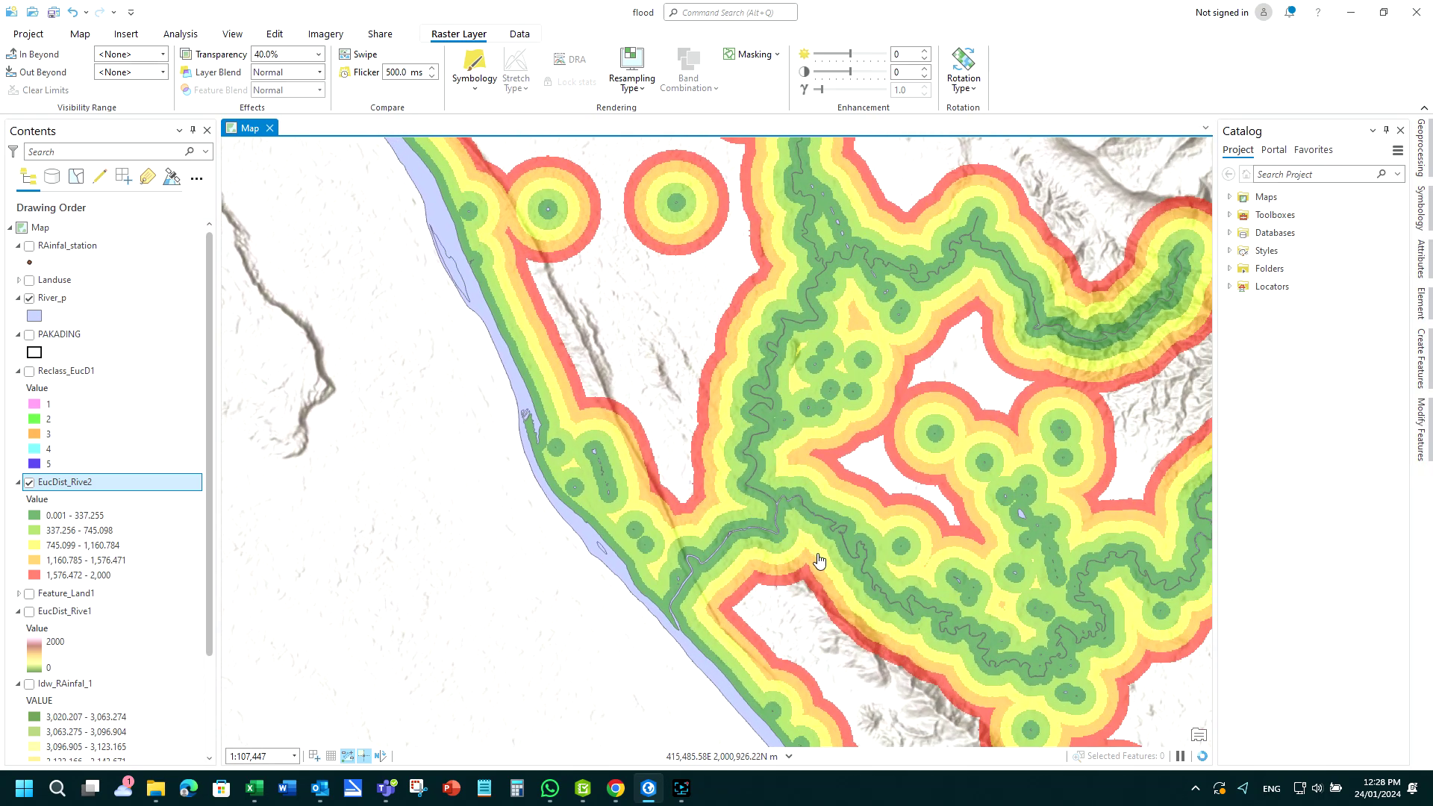
pyautogui.moveTo(818, 561); pyautogui.dragTo(700, 457)
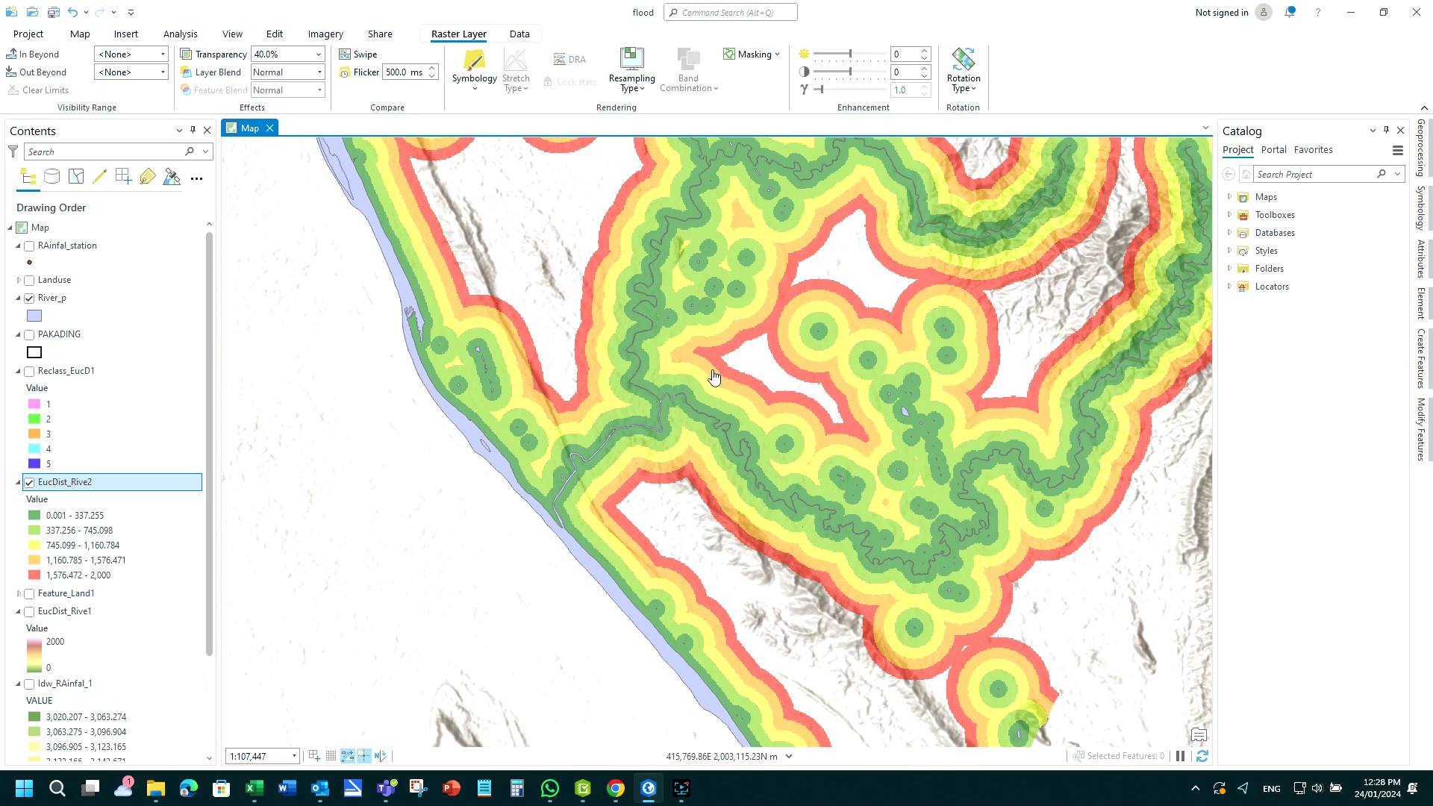
pyautogui.moveTo(714, 377); pyautogui.dragTo(723, 507)
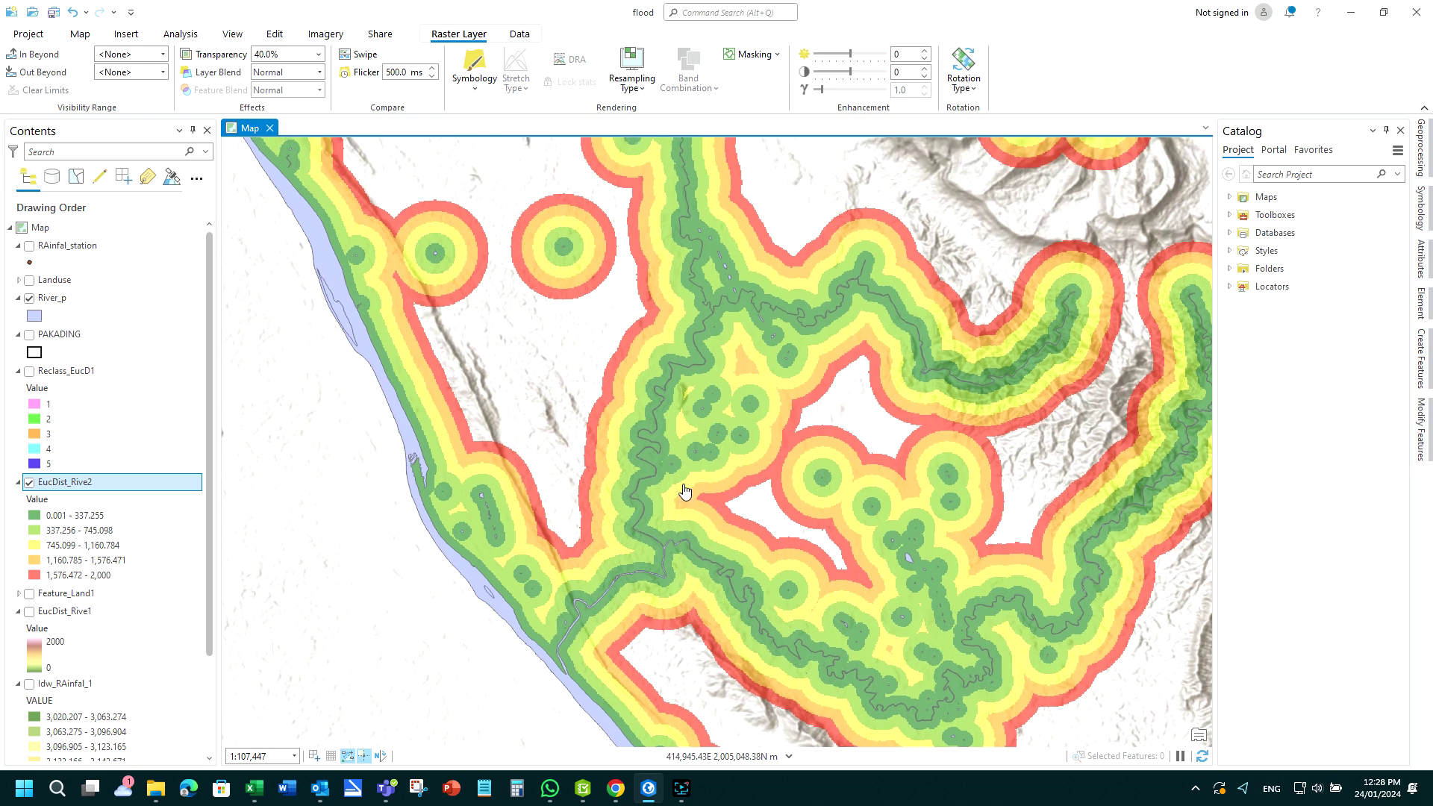
pyautogui.scroll(3, 678, 463)
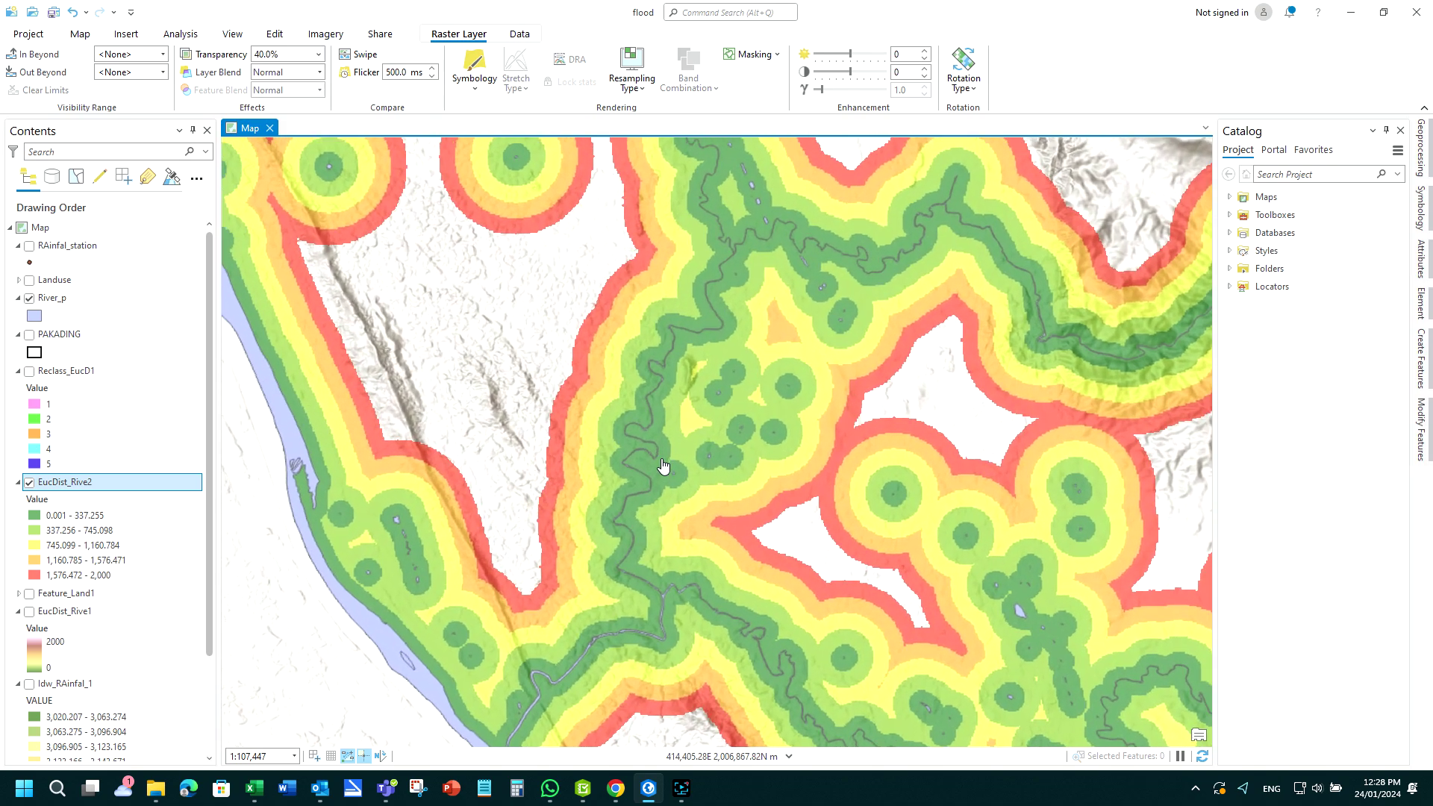
pyautogui.scroll(2, 604, 530)
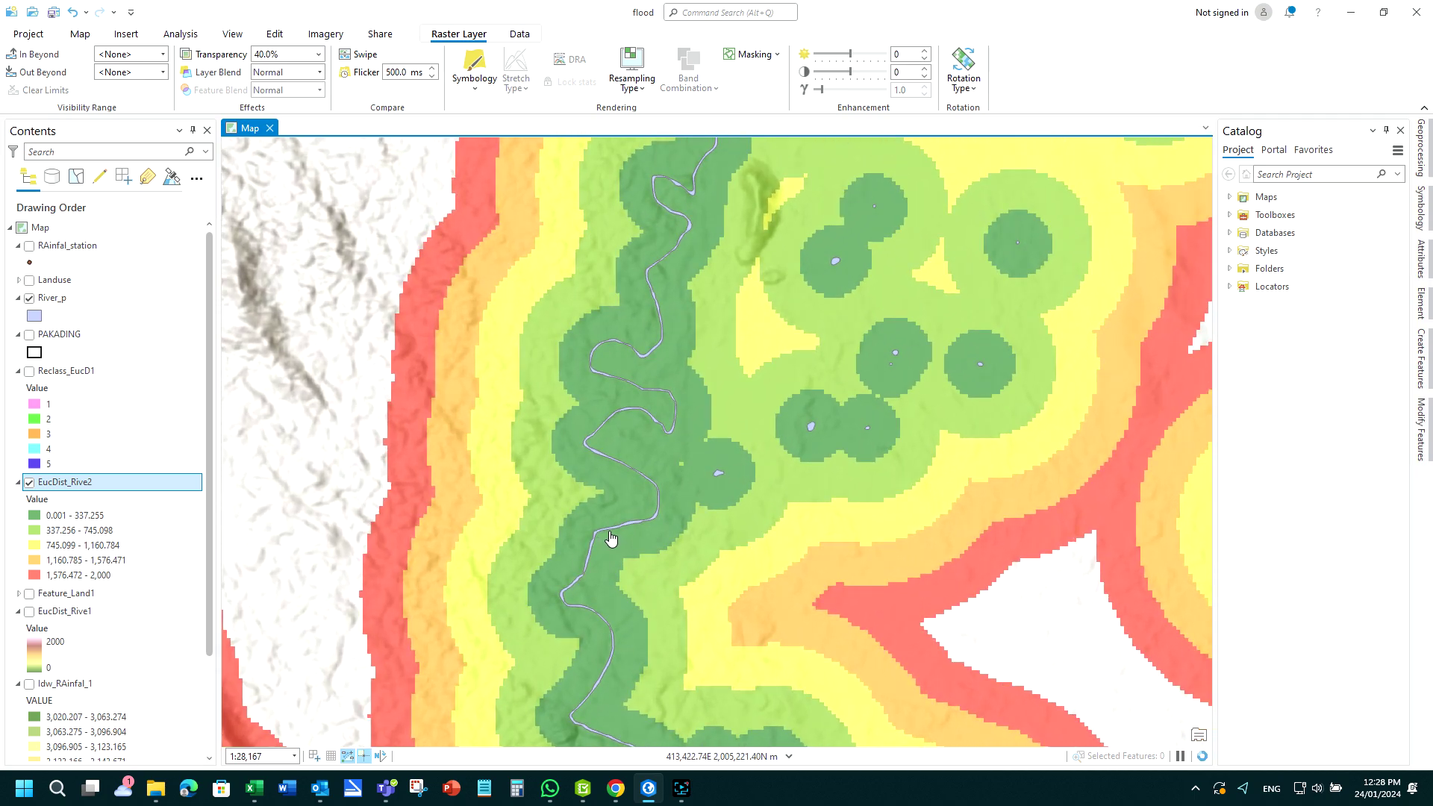
pyautogui.scroll(-5, 620, 538)
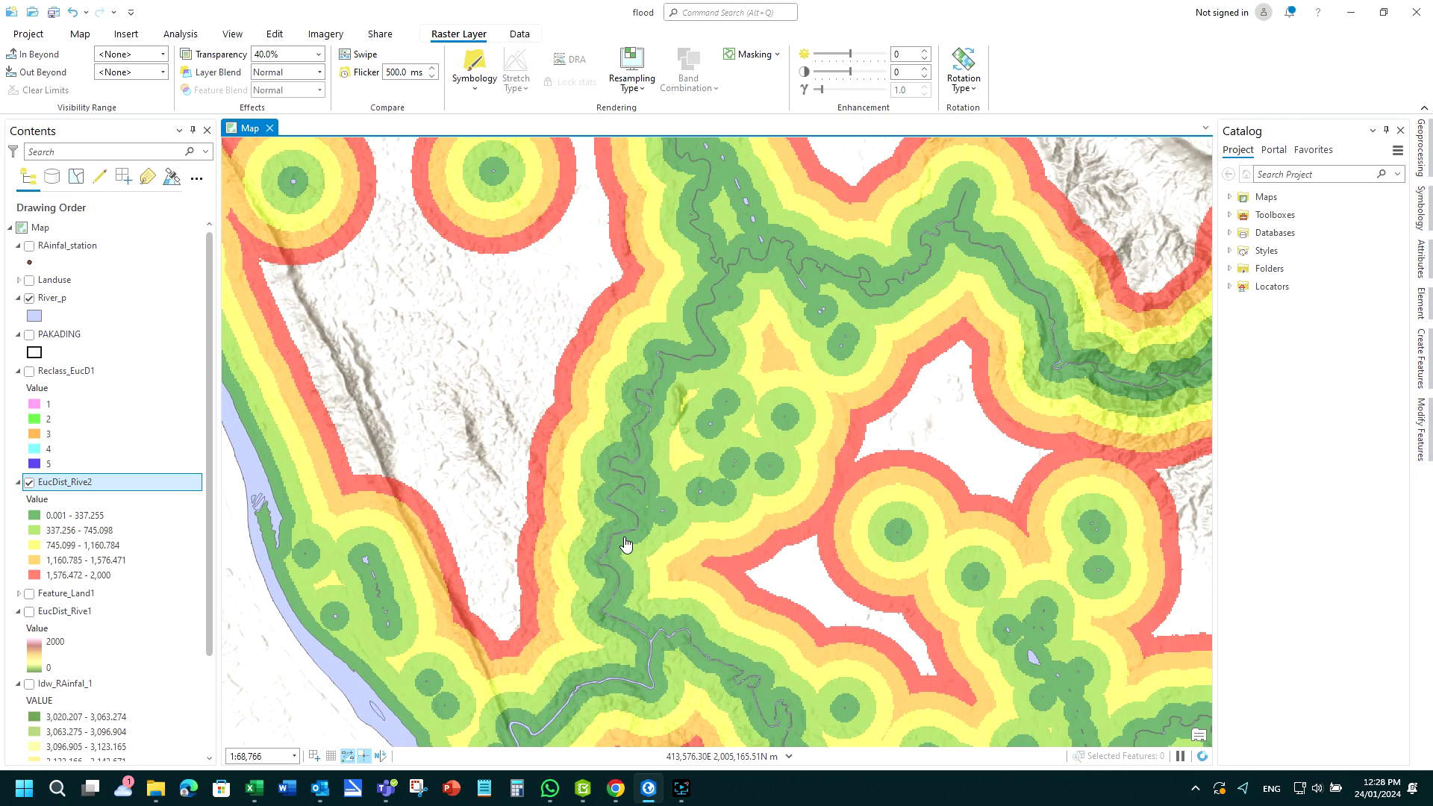
pyautogui.scroll(-2, 625, 544)
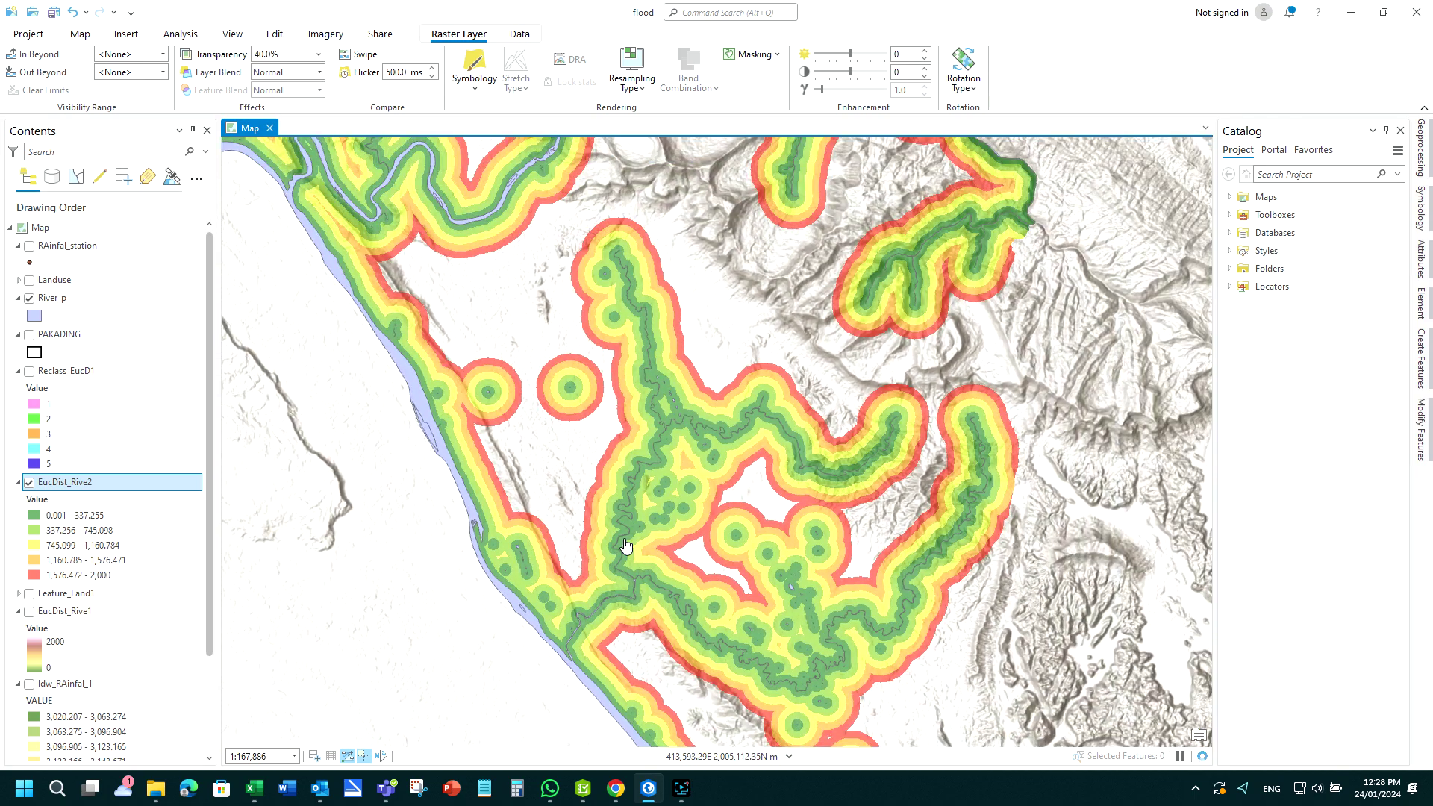
# Step: Examine the distance bands along the coast to its southern tip, back up to the northwest, and across the whole study area
pyautogui.press('Down')
pyautogui.press('Down')
pyautogui.press('Down')
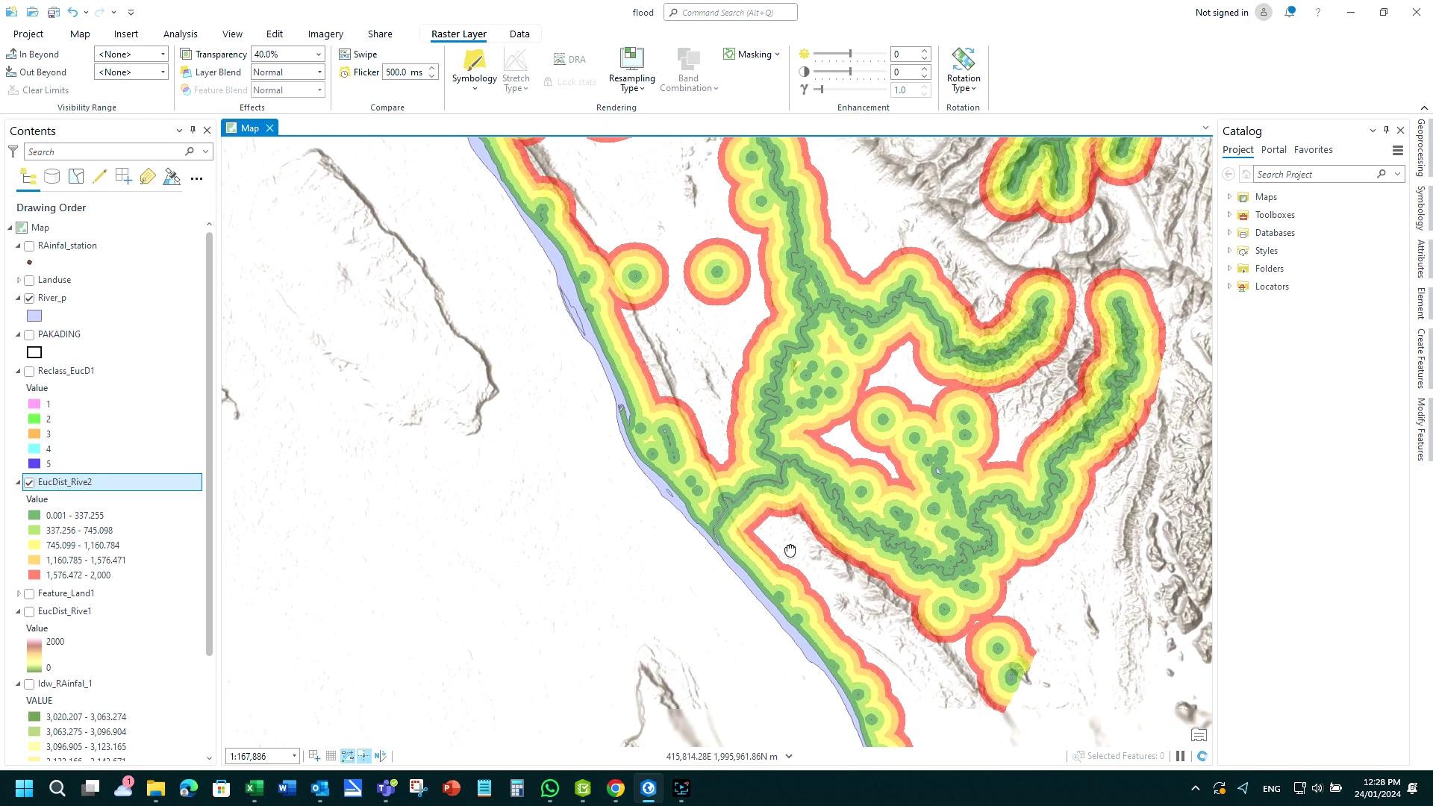
pyautogui.press('Down')
pyautogui.press('Right')
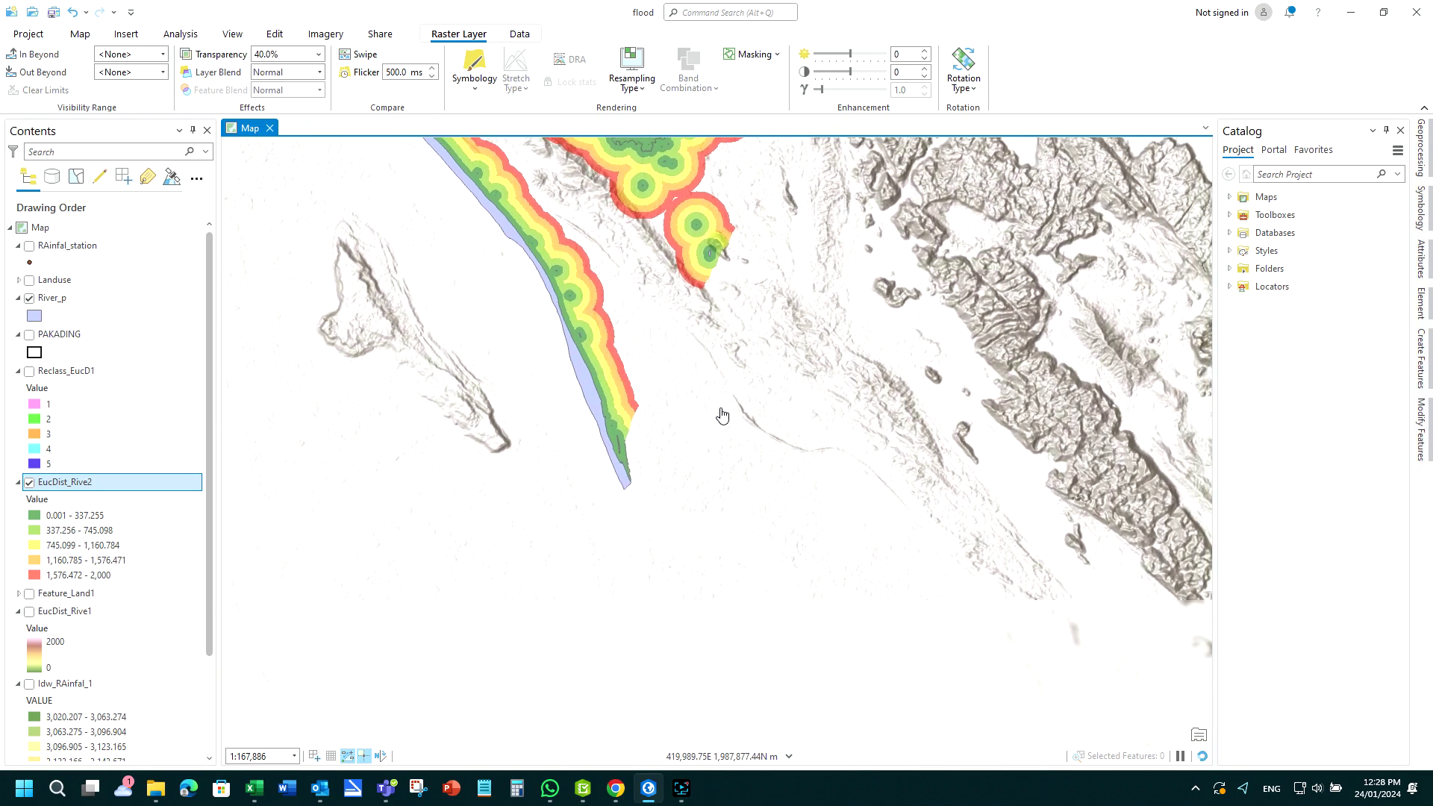
pyautogui.scroll(2, 735, 511)
pyautogui.moveTo(634, 518); pyautogui.dragTo(851, 772)
pyautogui.press('Up')
pyautogui.press('Left')
pyautogui.press('Up')
pyautogui.press('Left')
pyautogui.press('Up')
pyautogui.press('Left')
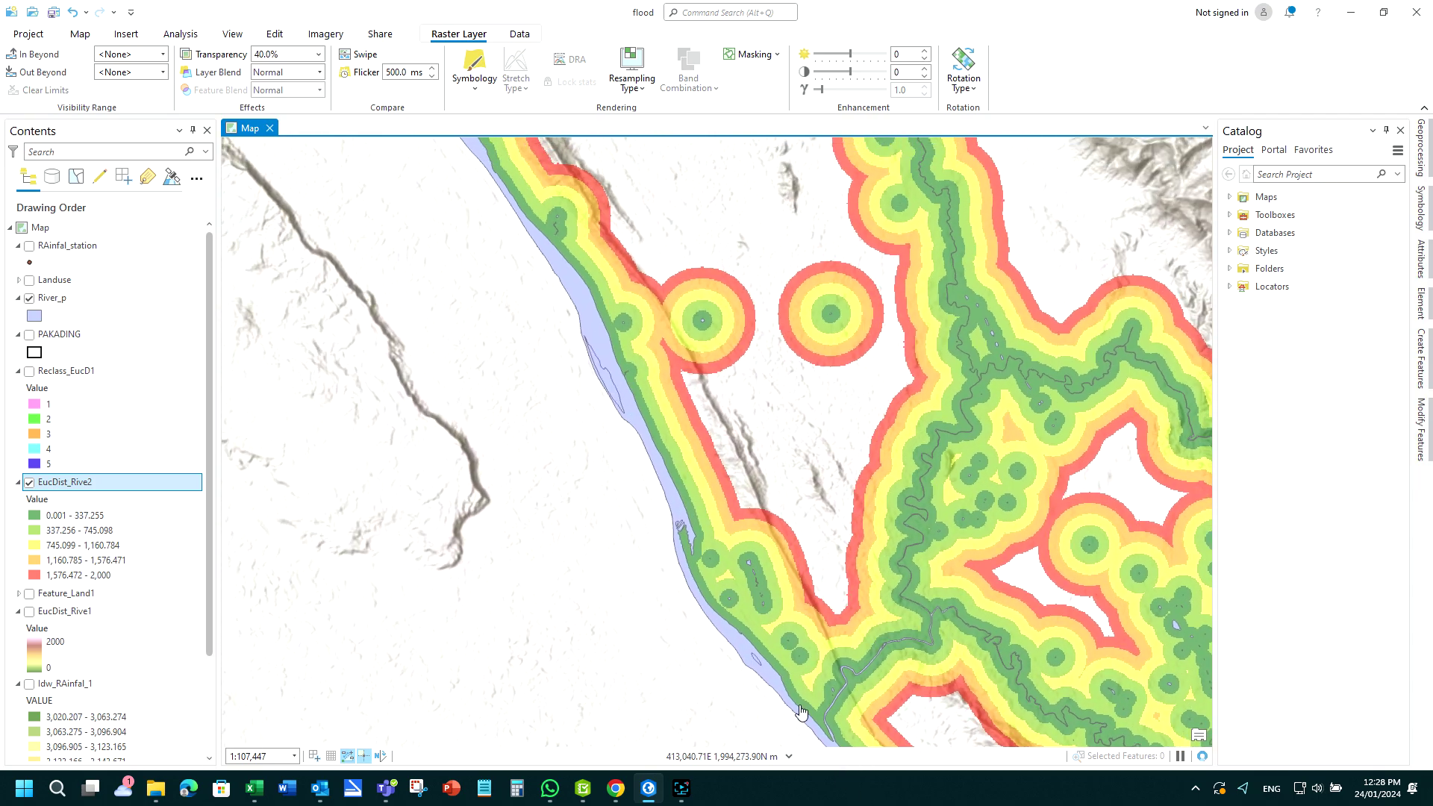
pyautogui.moveTo(745, 564); pyautogui.dragTo(838, 685)
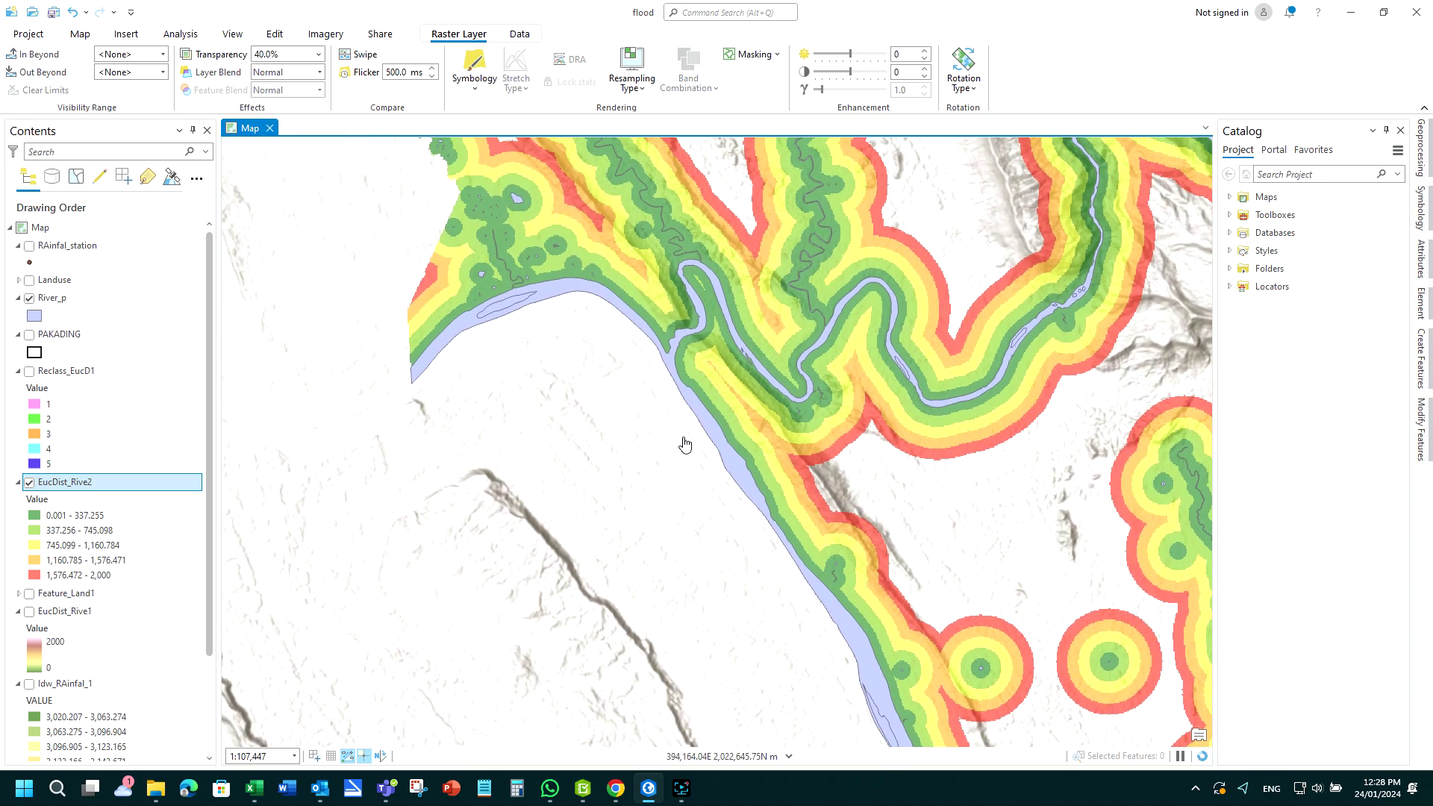
pyautogui.moveTo(681, 441); pyautogui.dragTo(738, 637)
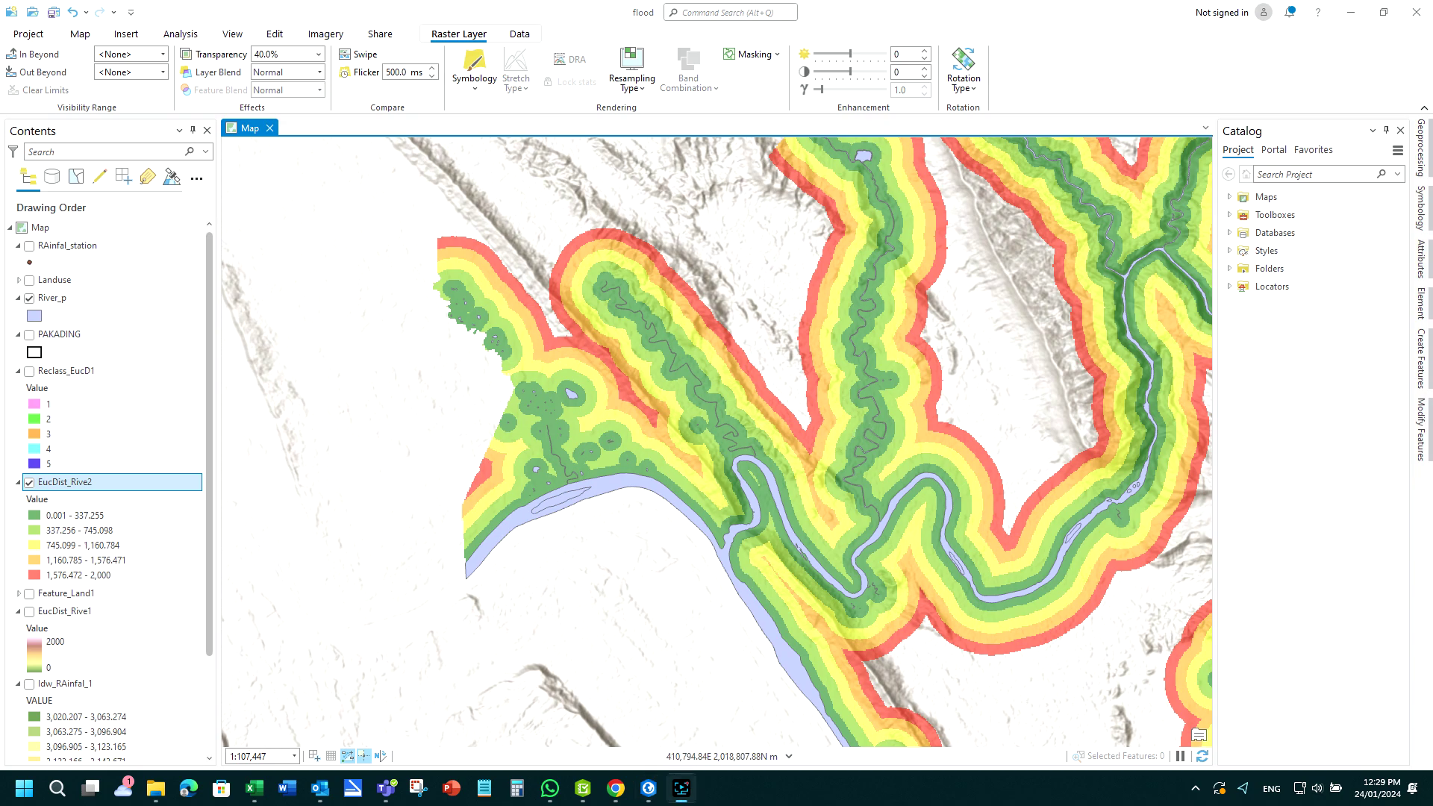
pyautogui.scroll(-4, 253, 373)
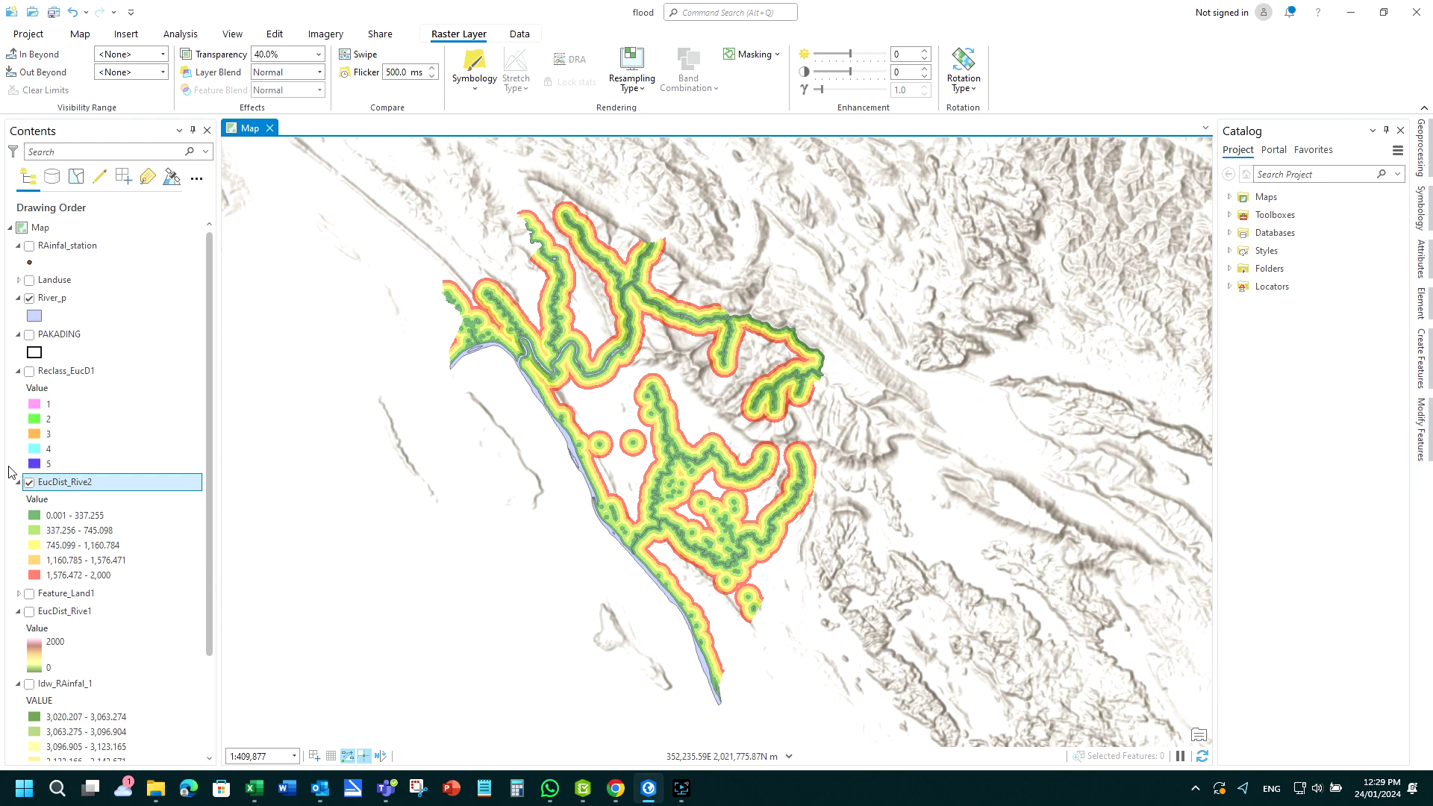
# Step: Show the Reclass_EucD1 layer, hide River_p, and inspect the ranked distance classes around the river meanders and across the study area
pyautogui.click(29, 371)
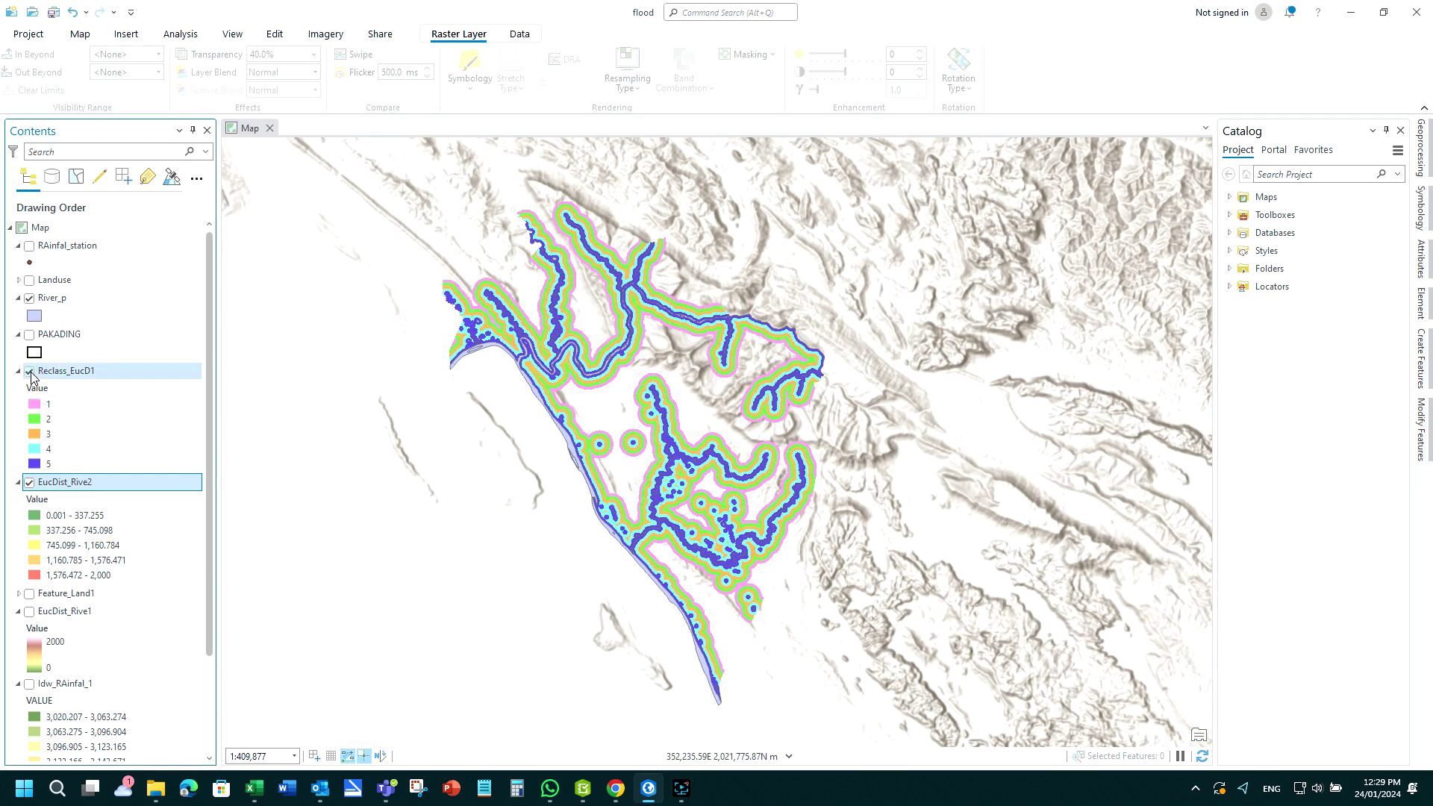
pyautogui.scroll(3, 591, 368)
pyautogui.scroll(8, 591, 367)
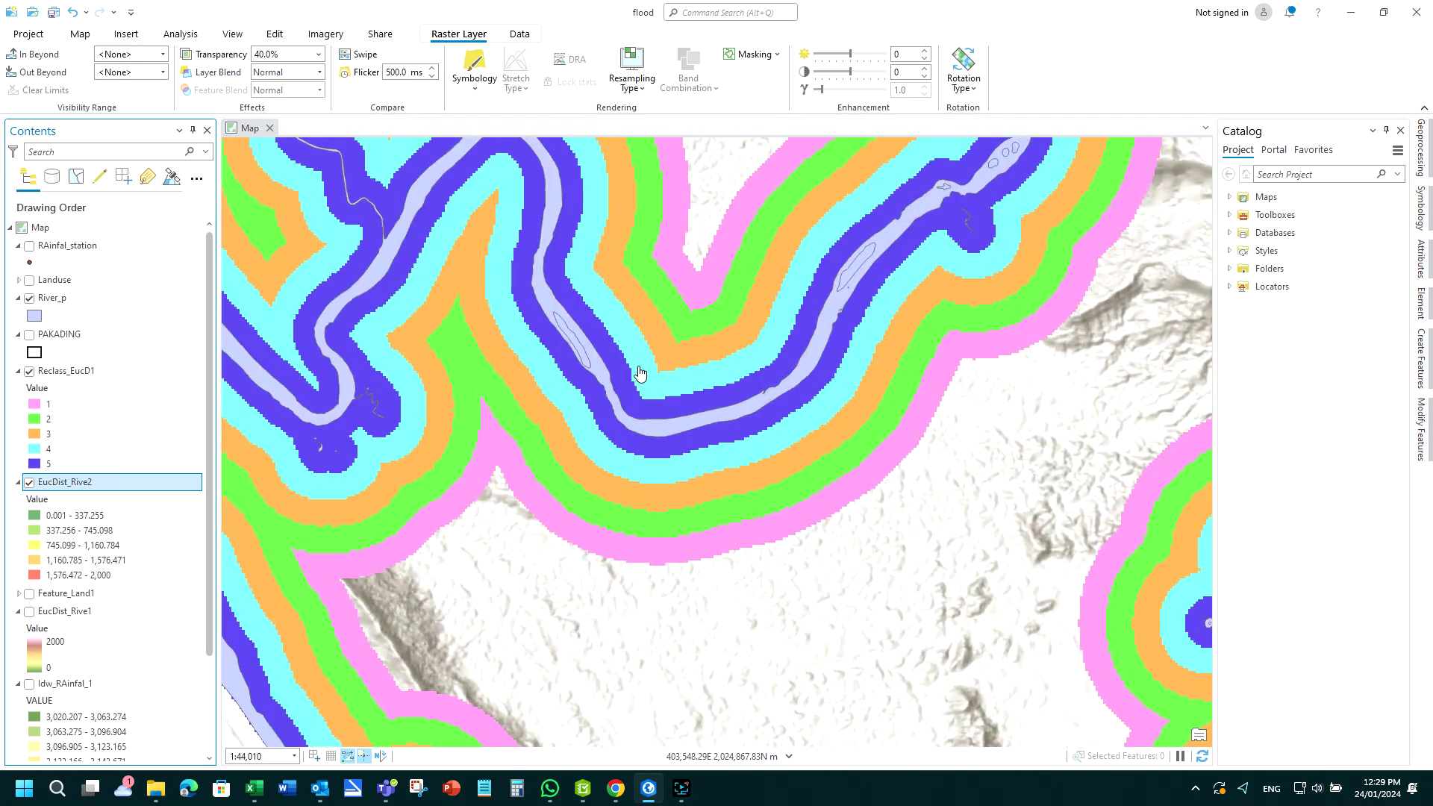
pyautogui.scroll(-3, 655, 396)
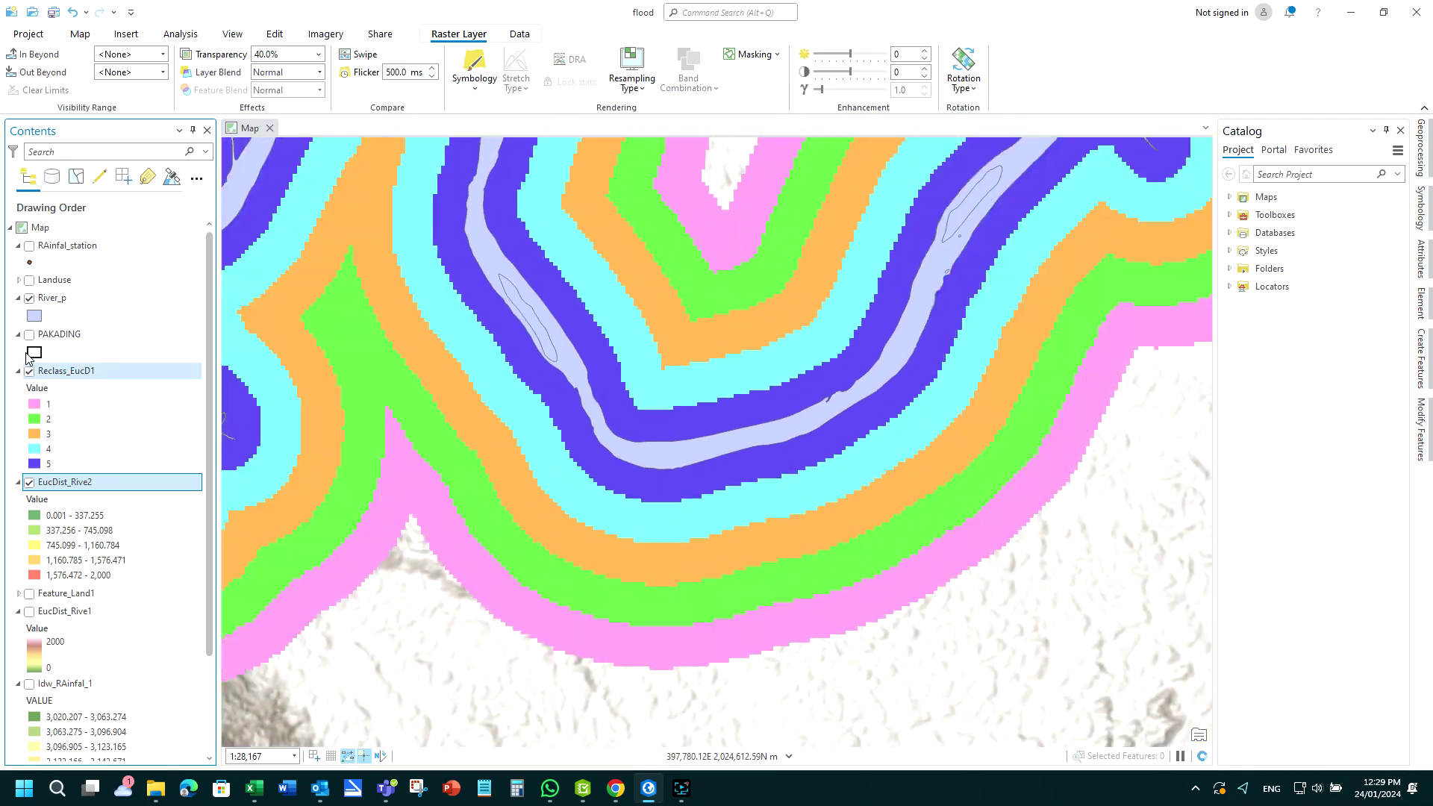
pyautogui.click(29, 297)
pyautogui.scroll(-6, 655, 426)
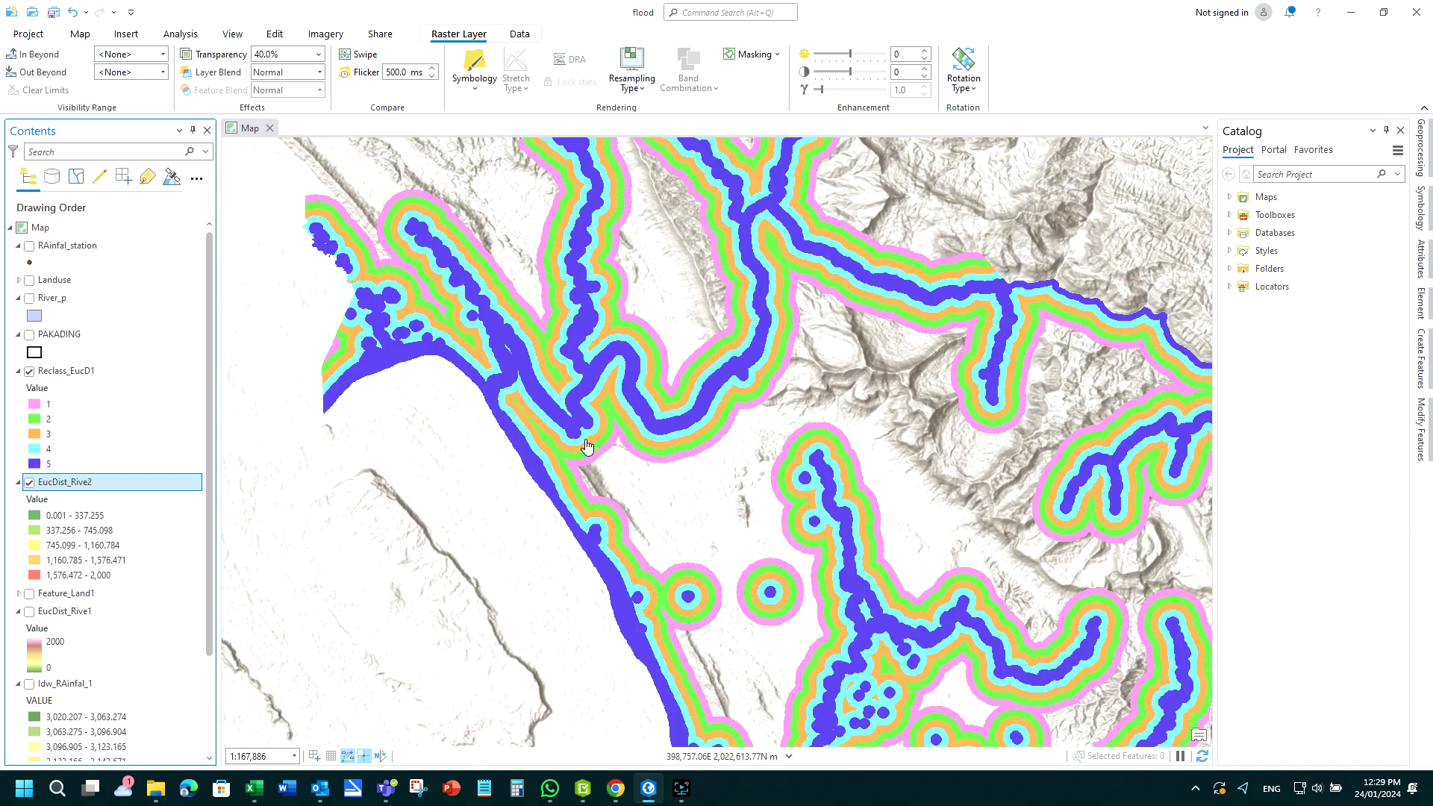
pyautogui.scroll(-4, 573, 595)
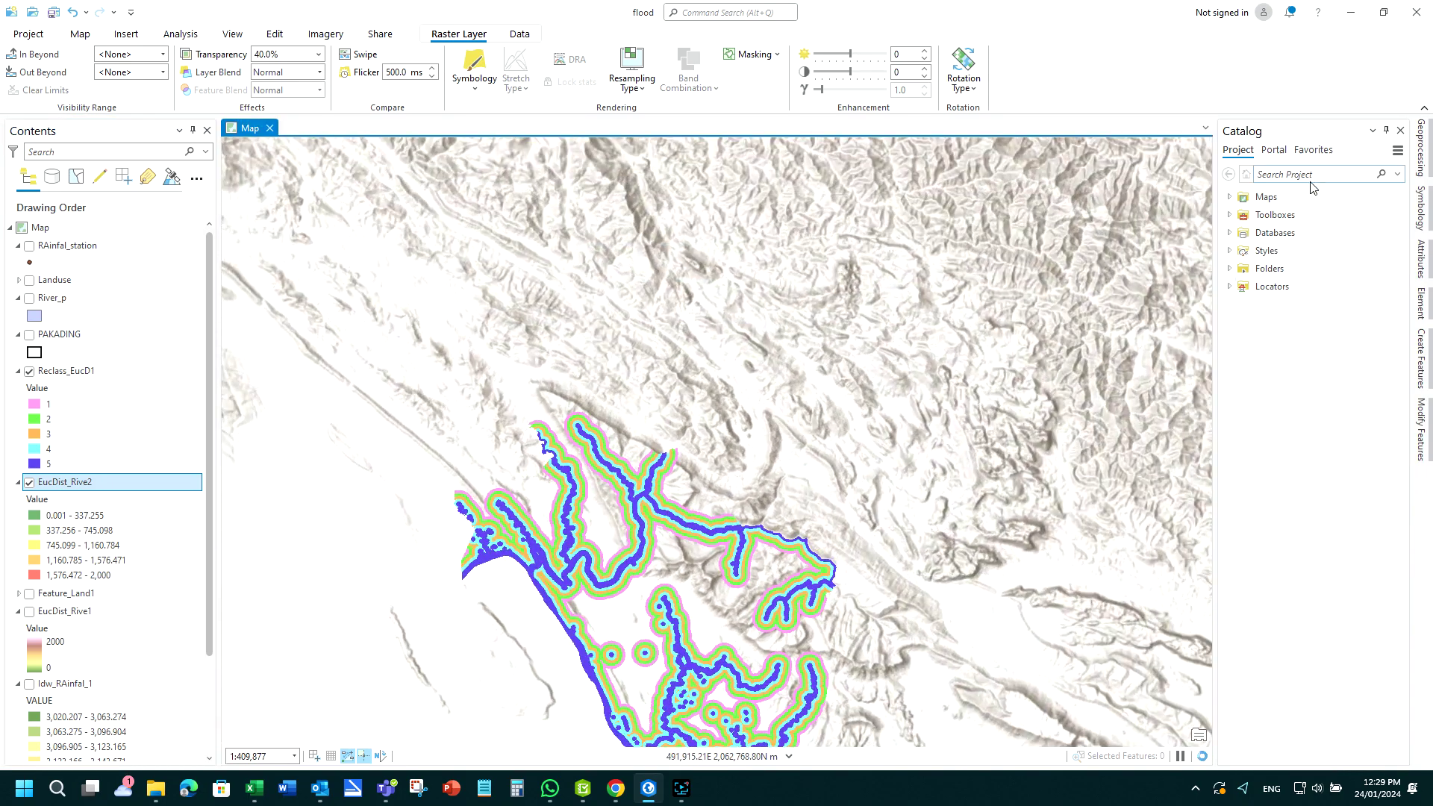
# Step: Set up the 3D Analyst IDW tool with RAinfal_station as the input point features and Rain as the Z value field
pyautogui.click(1283, 174)
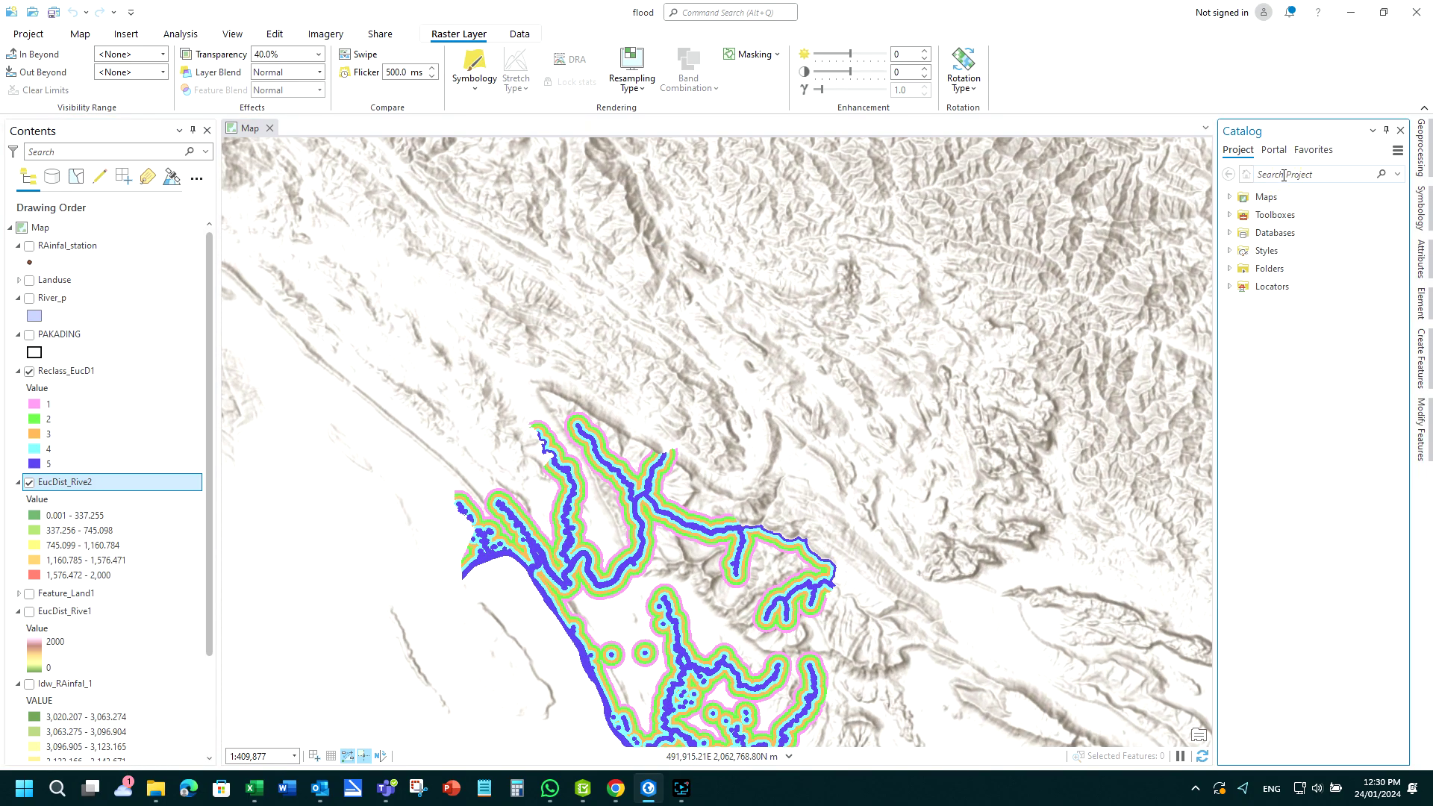
pyautogui.click(1421, 142)
pyautogui.click(1096, 154)
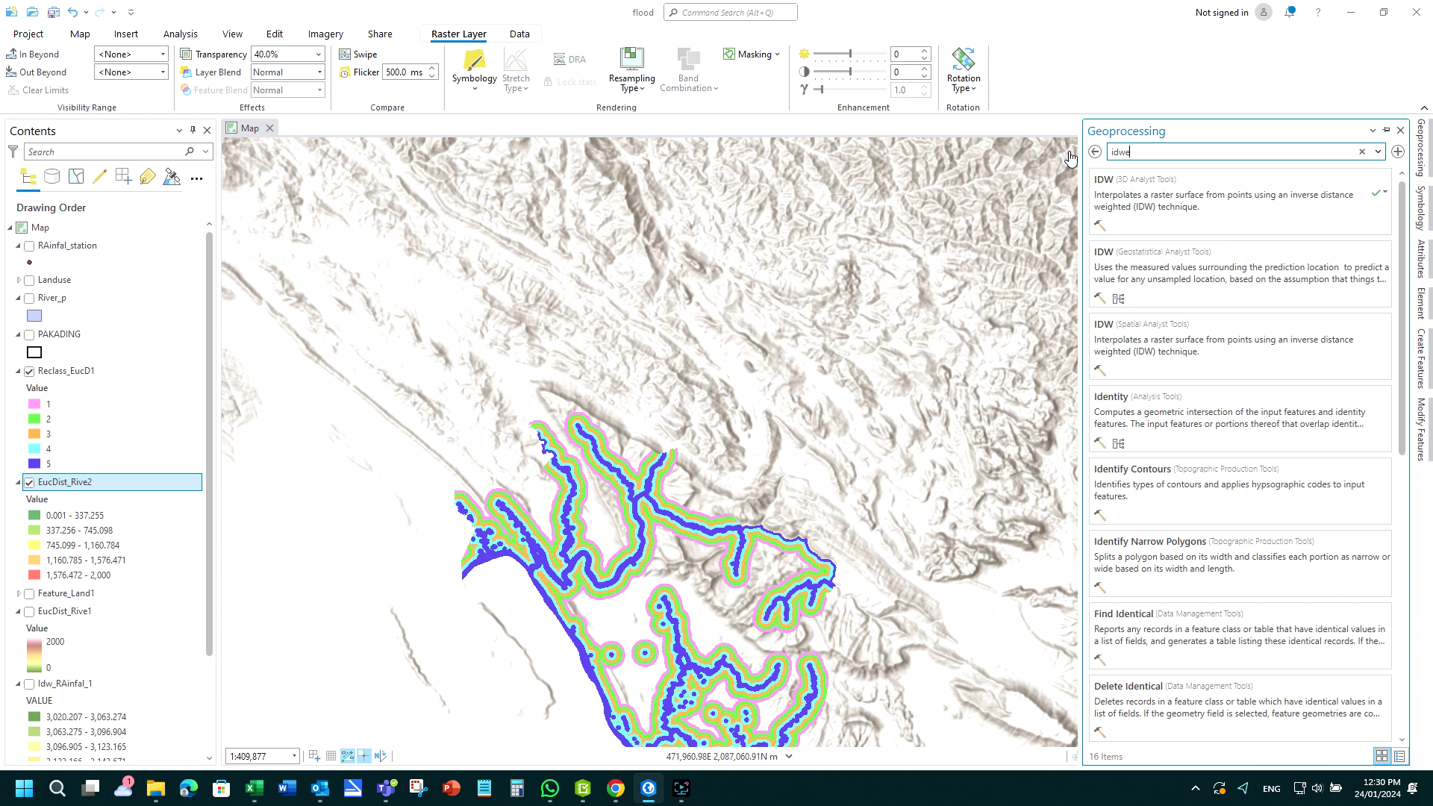
pyautogui.click(1105, 184)
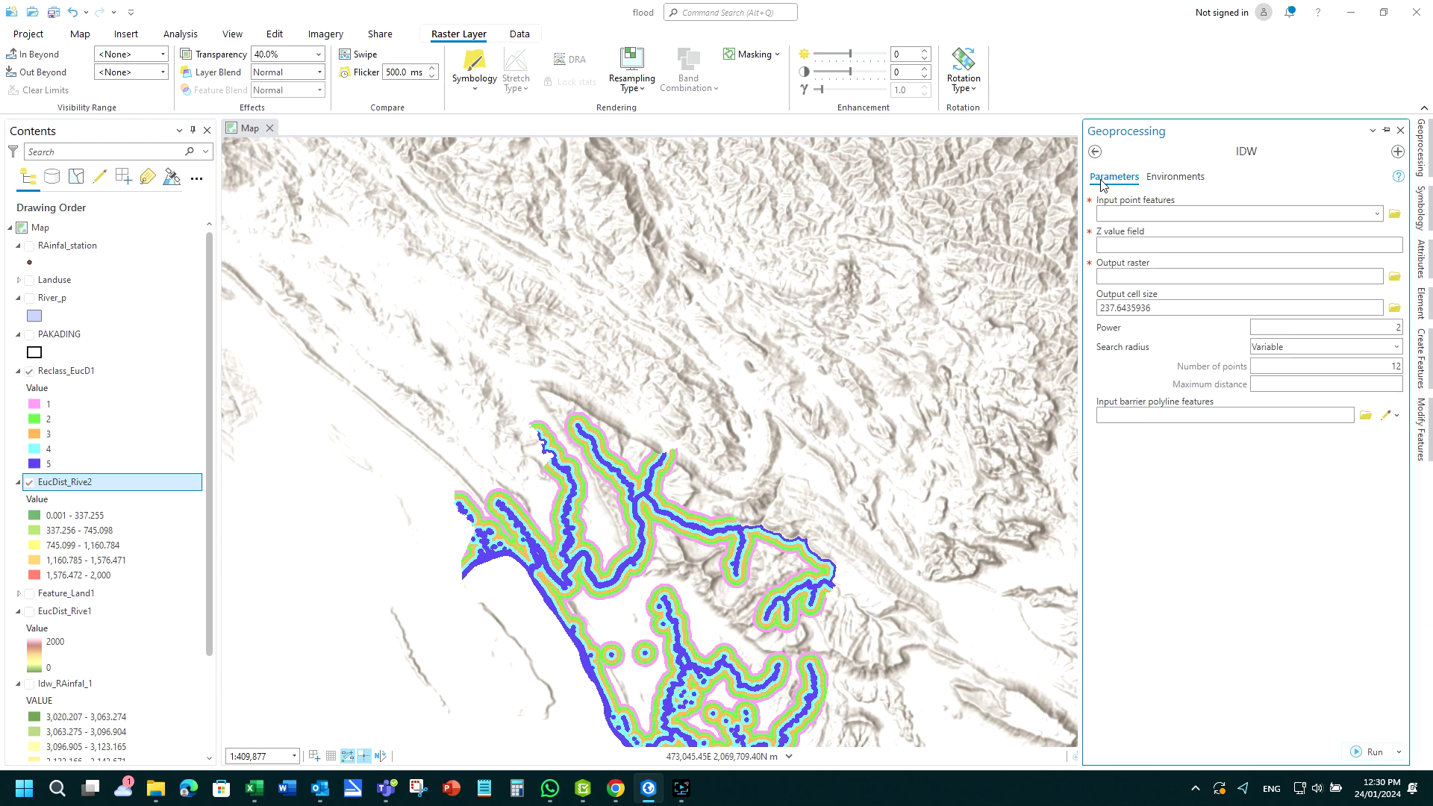
pyautogui.click(1377, 214)
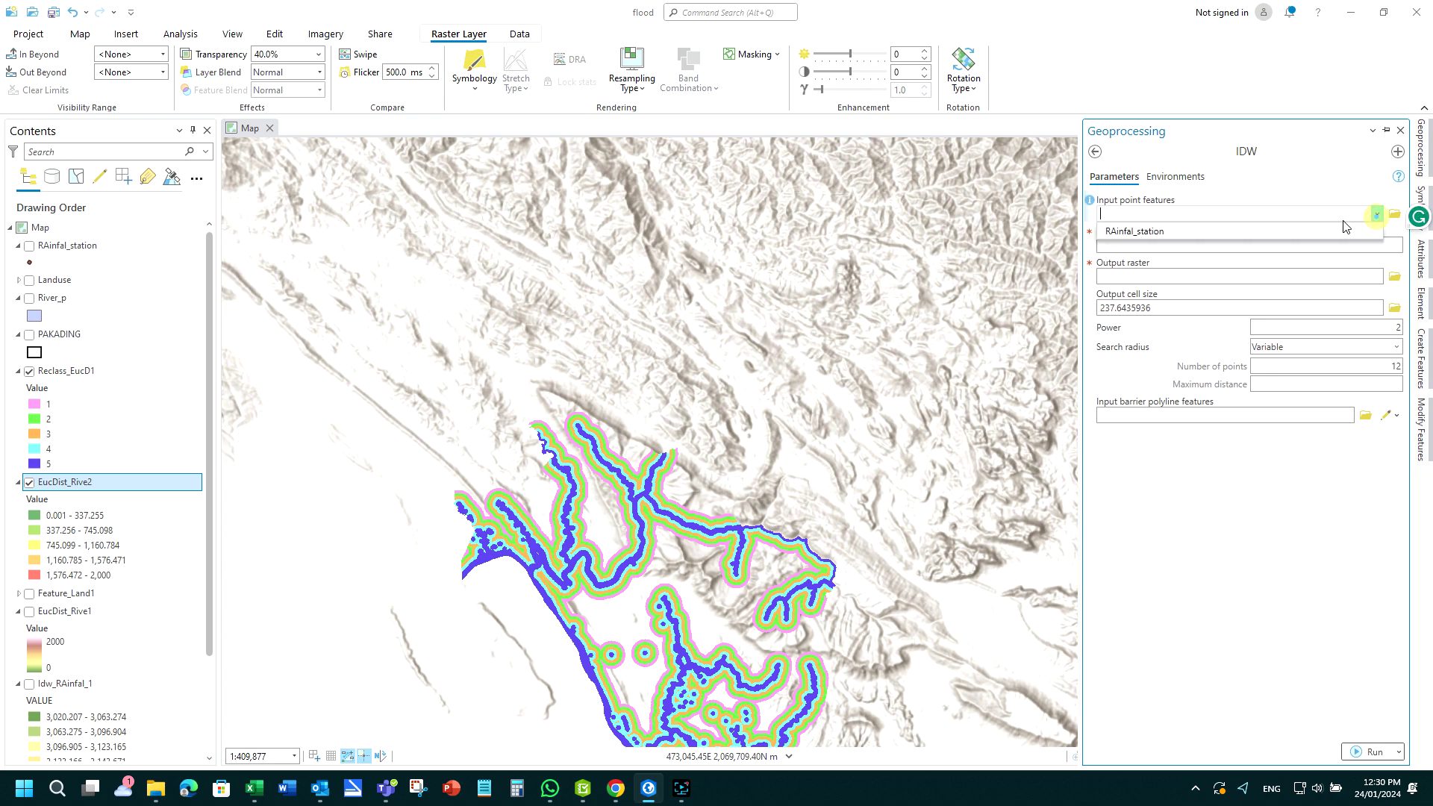
pyautogui.click(1131, 232)
pyautogui.click(1189, 210)
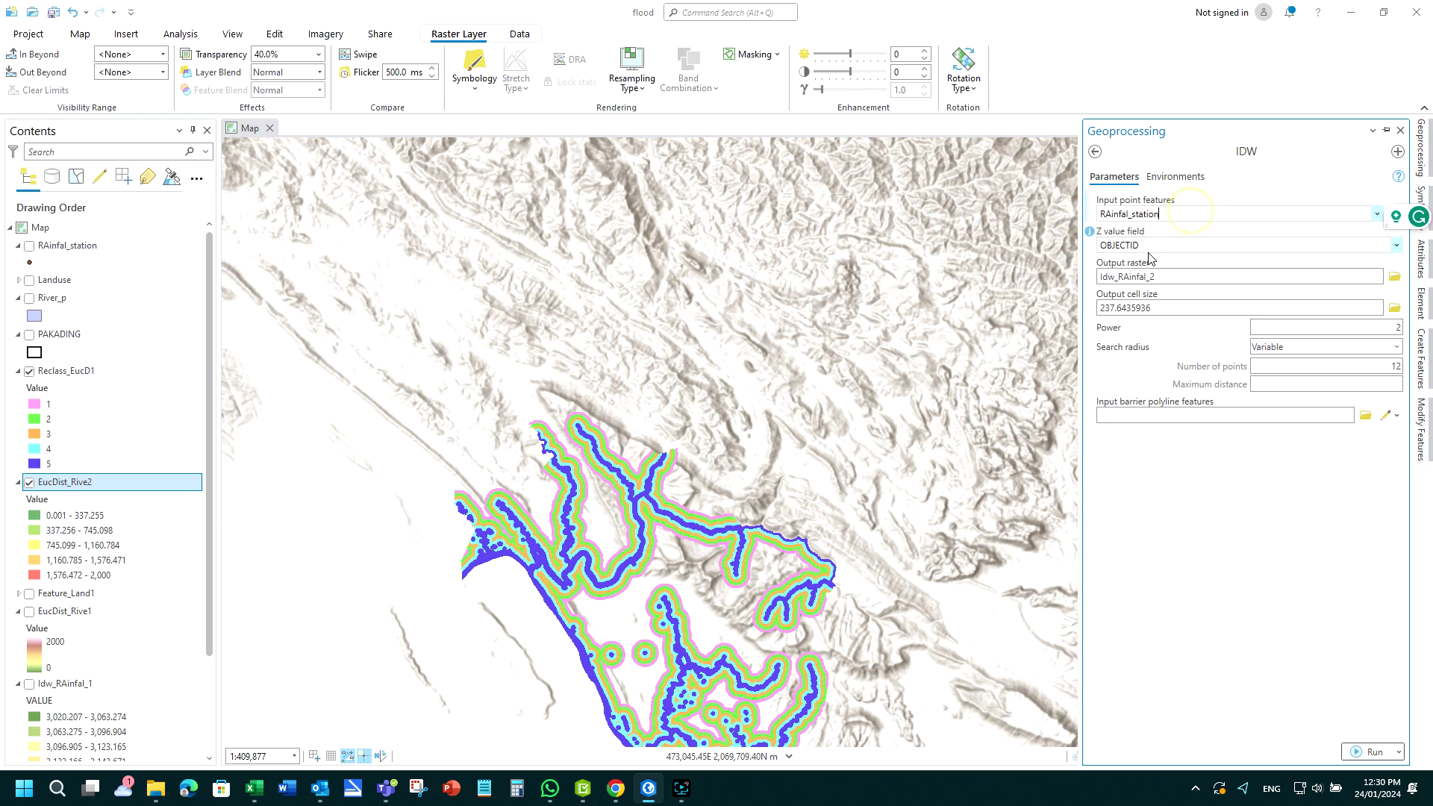
pyautogui.click(1396, 245)
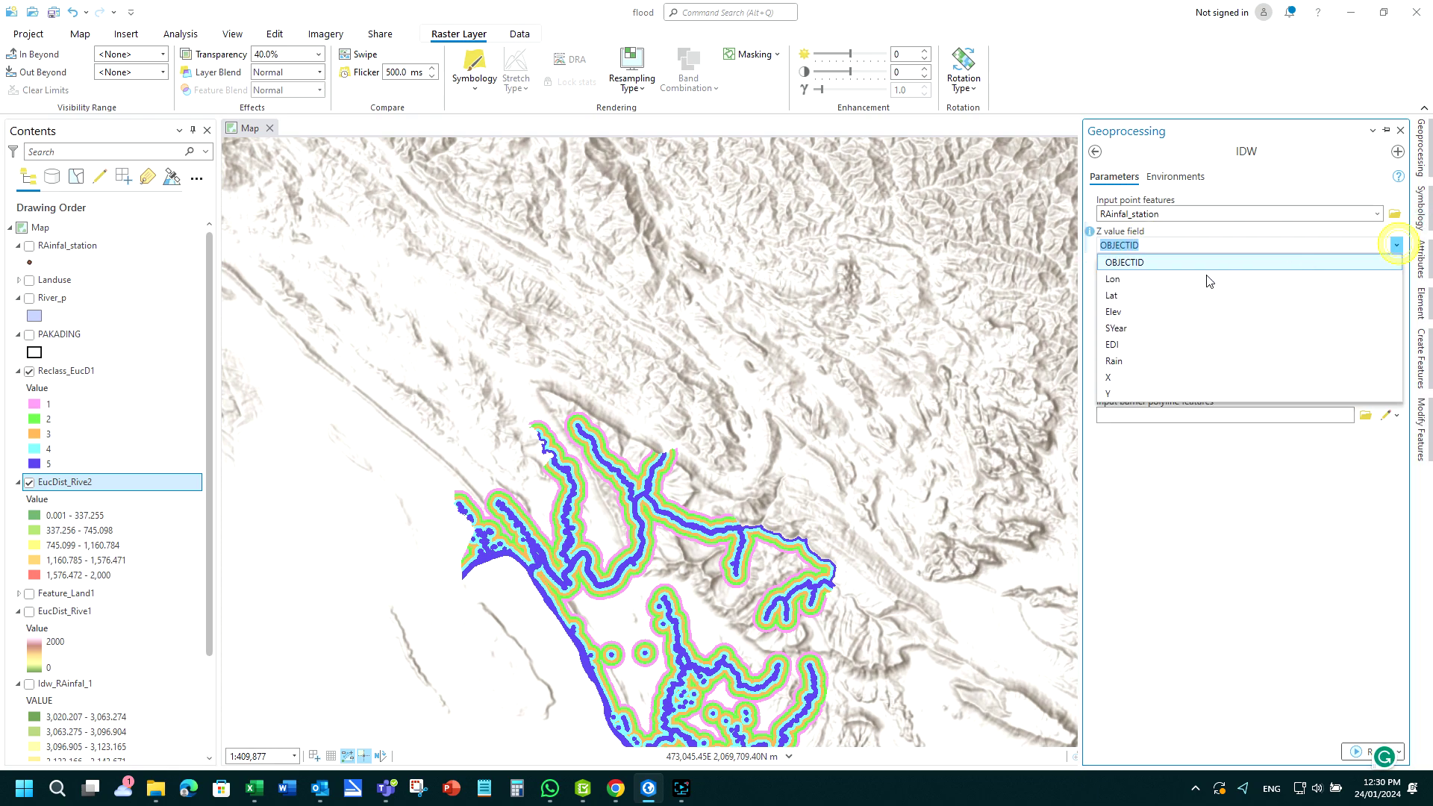
pyautogui.click(1113, 361)
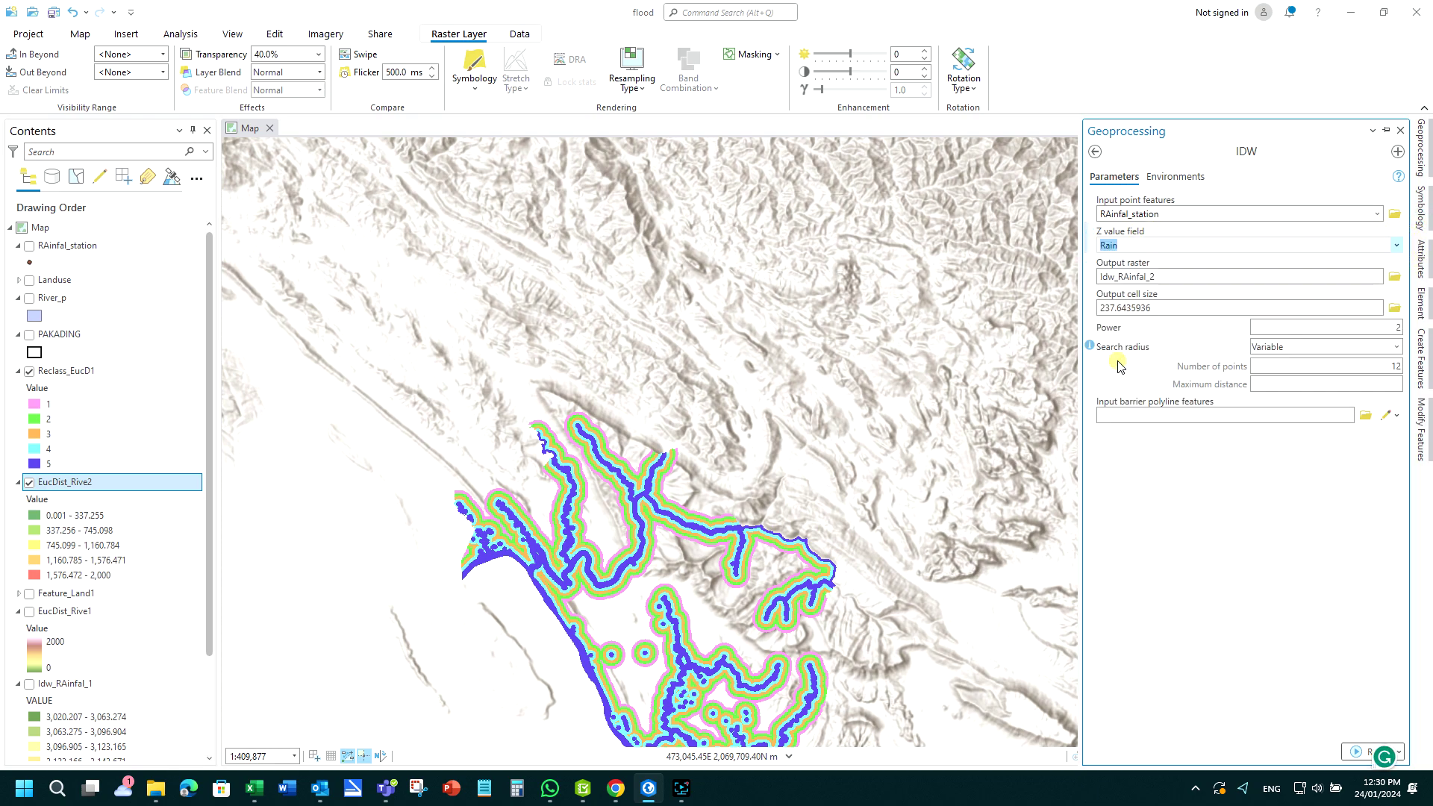
# Step: Set the IDW output cell size to 40 and run the interpolation to the Idw_RAinfal_2 raster
pyautogui.click(1140, 309)
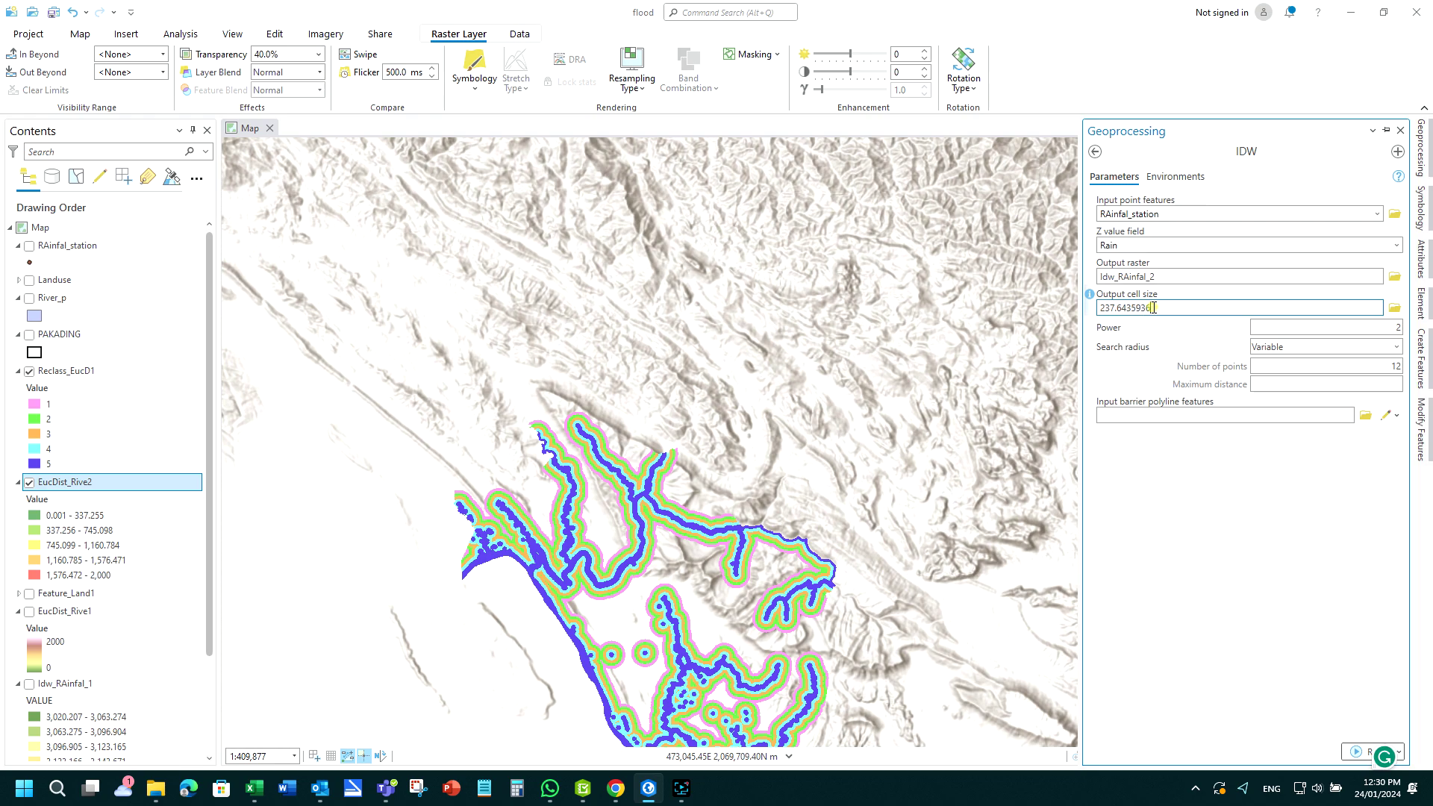
pyautogui.doubleClick(1174, 307)
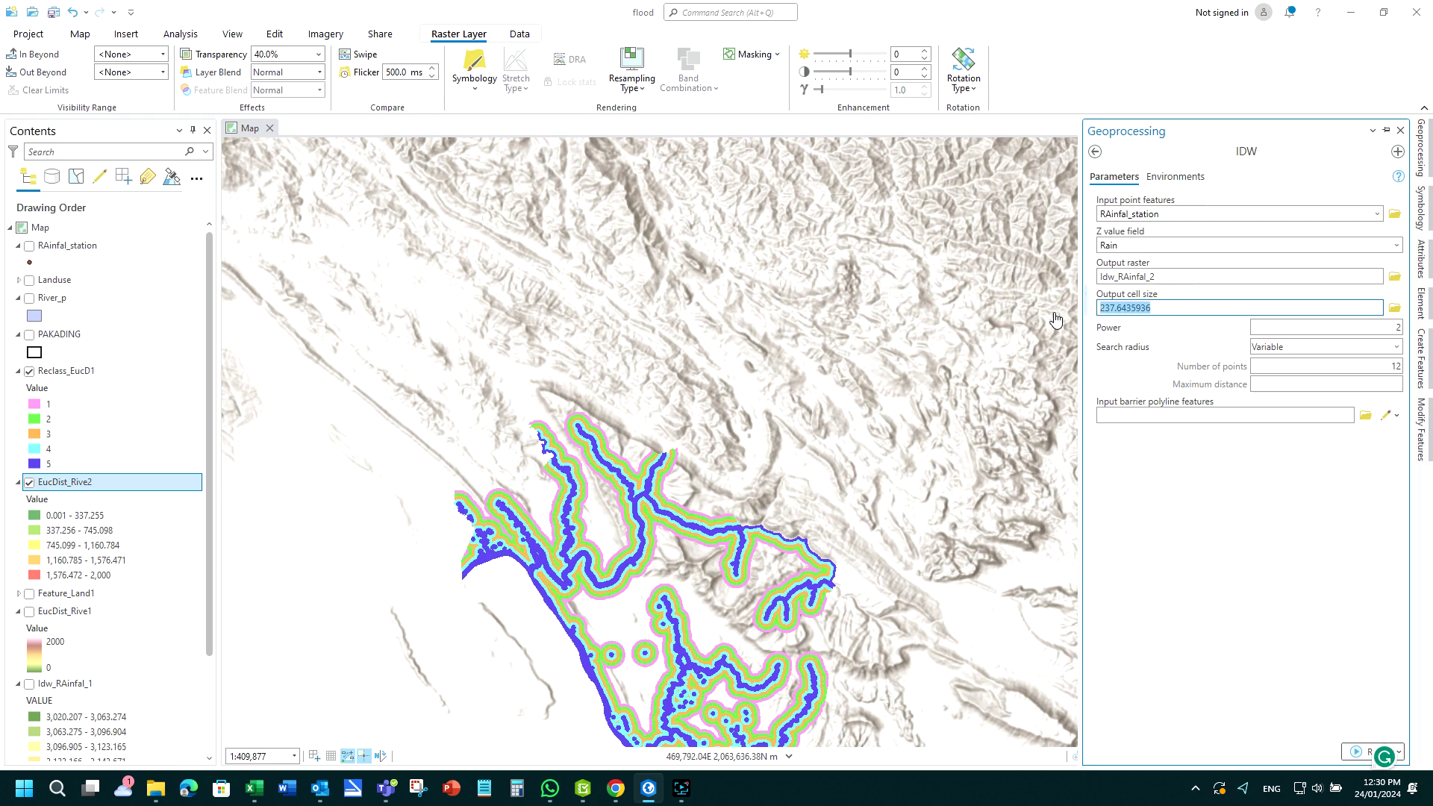
pyautogui.write('40')
pyautogui.click(1175, 464)
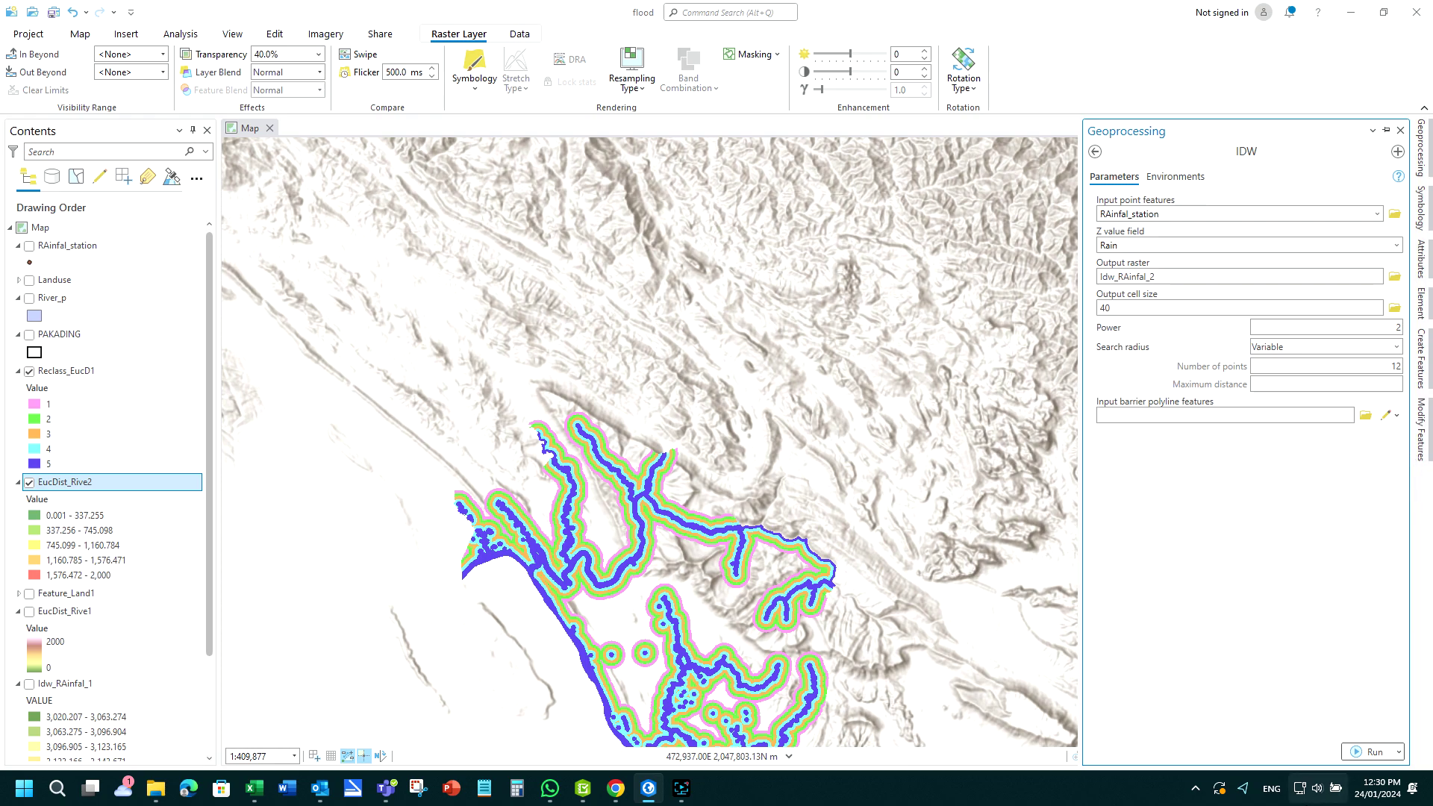
pyautogui.click(1375, 753)
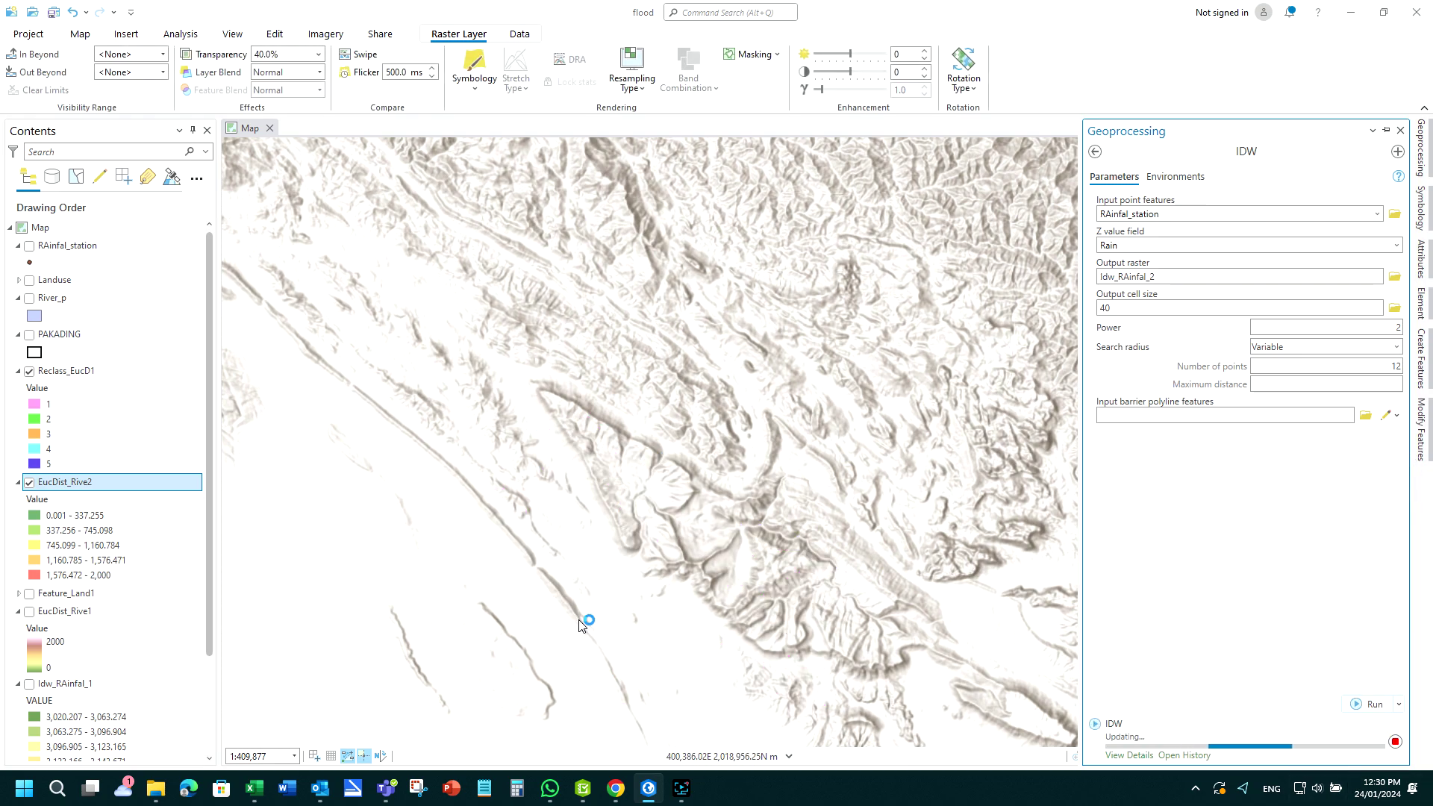
pyautogui.moveTo(585, 626); pyautogui.dragTo(576, 424)
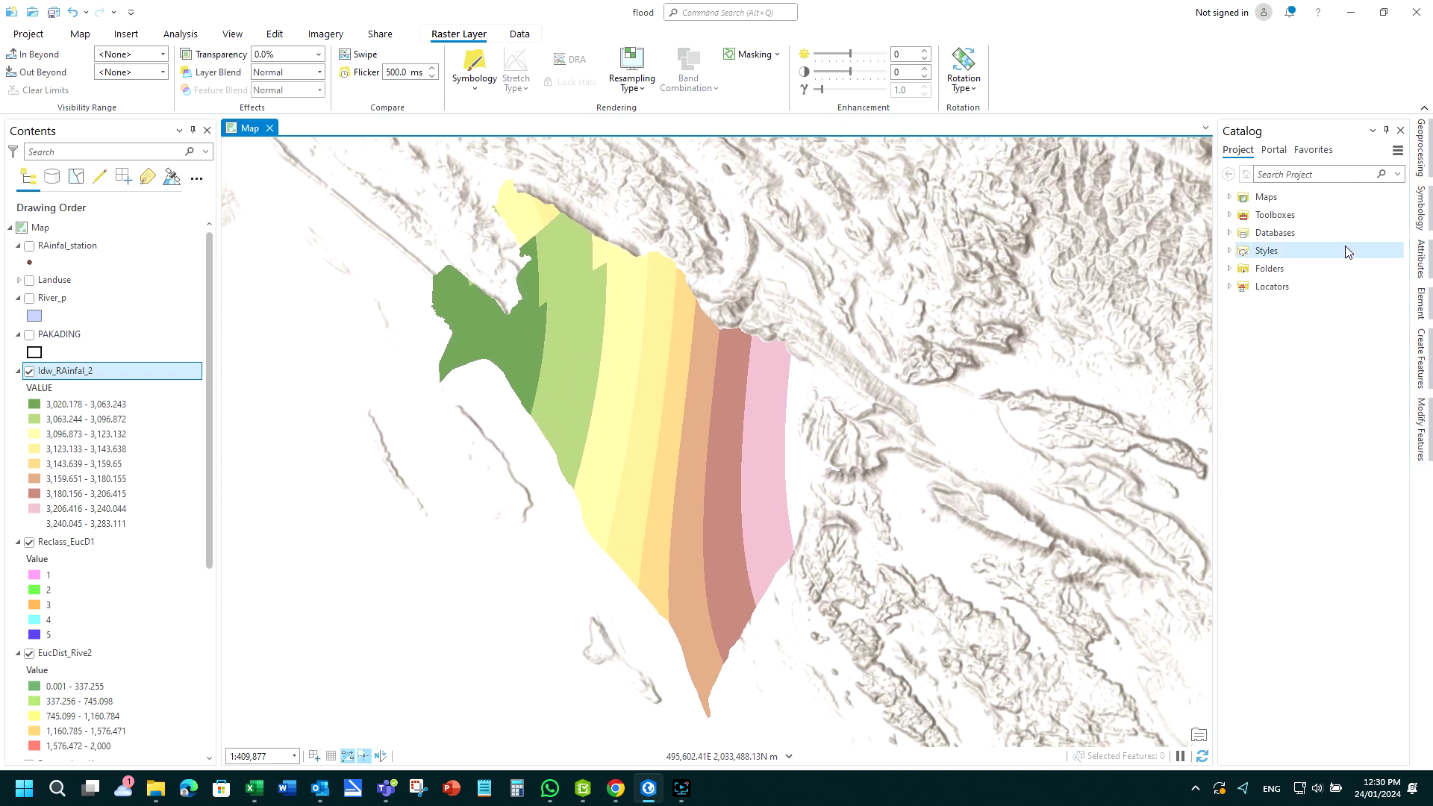
# Step: Try setting up the 3D Analyst Reclassify tool with Idw_RAinfal_2 as the input raster and VALUE as the reclass field
pyautogui.click(1420, 146)
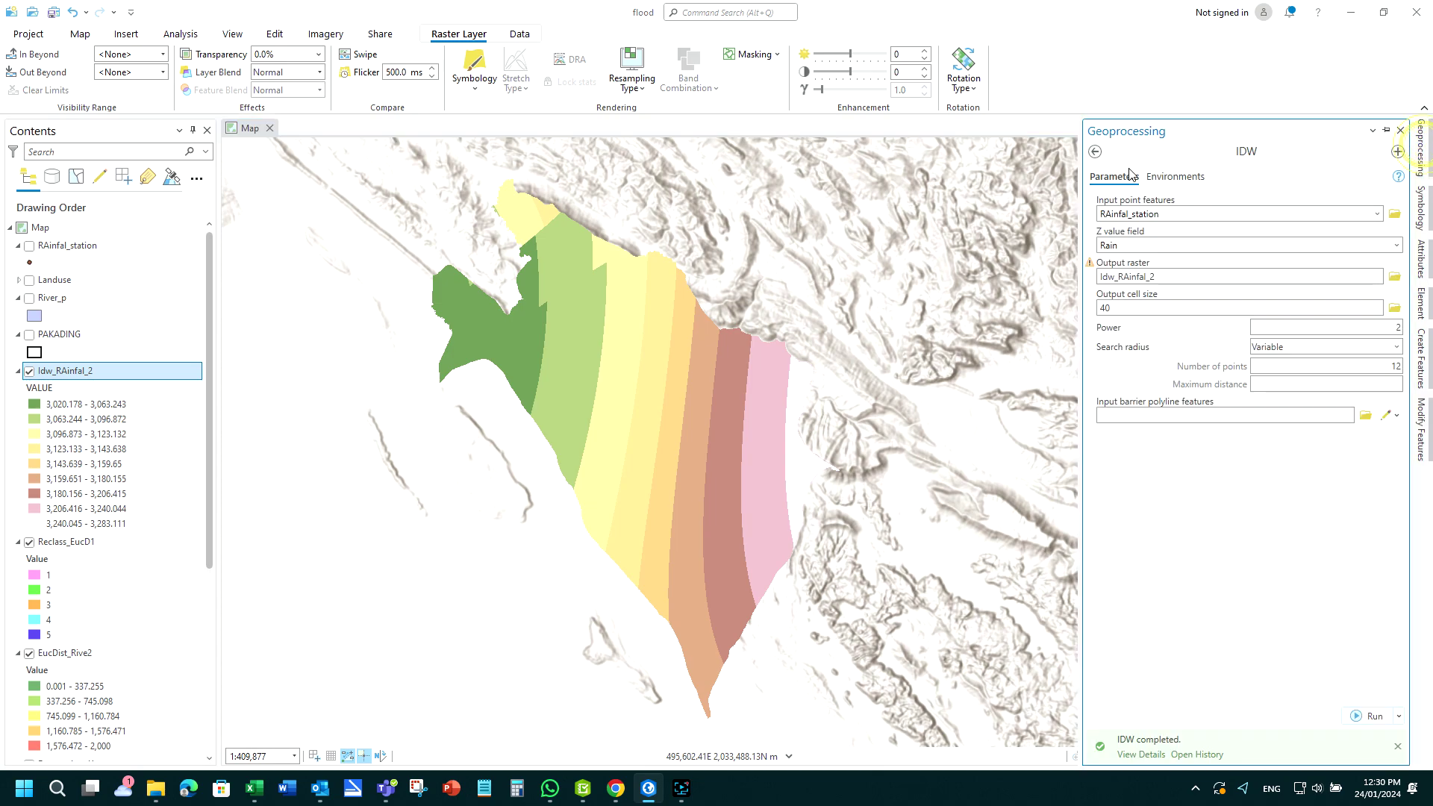
pyautogui.click(1095, 152)
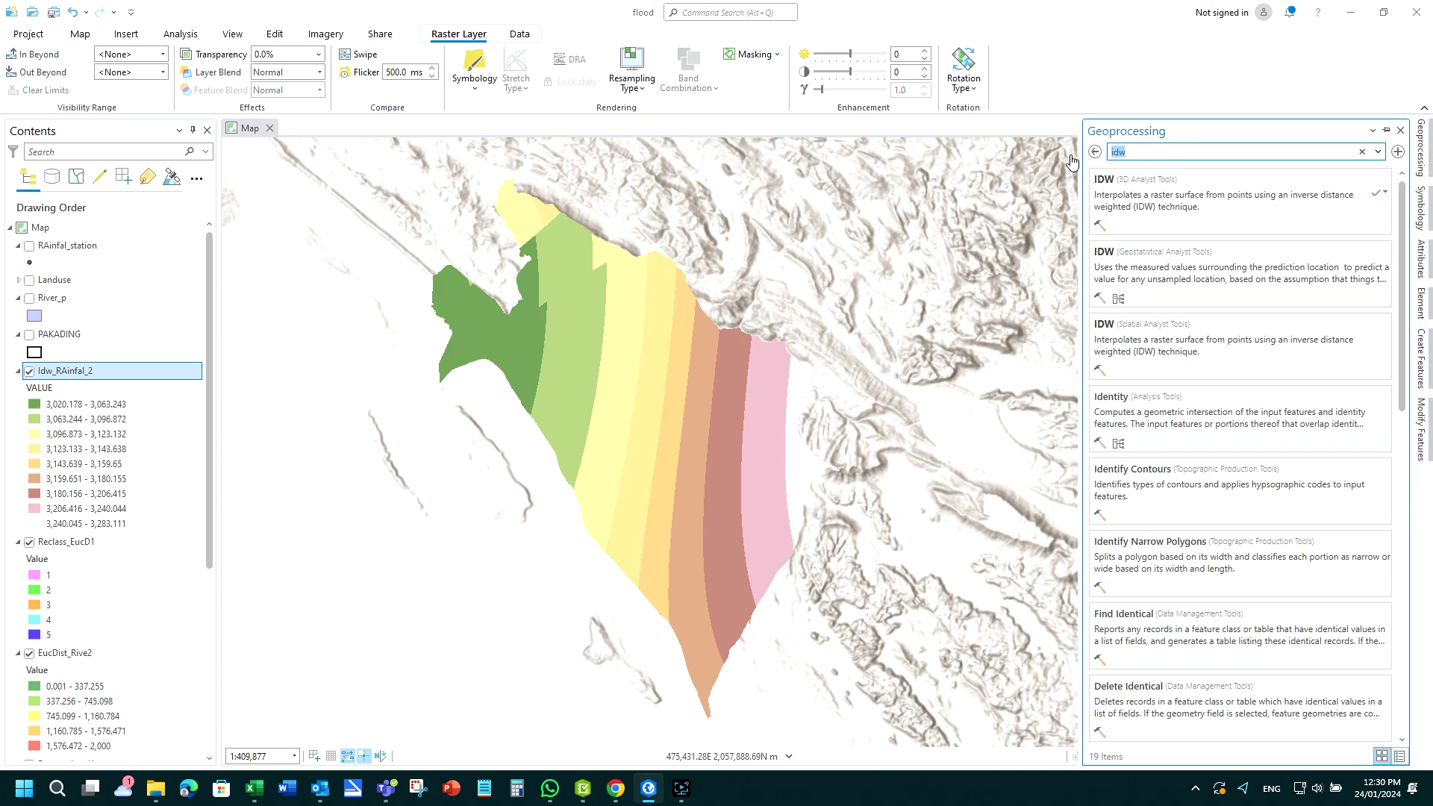
pyautogui.write('rec')
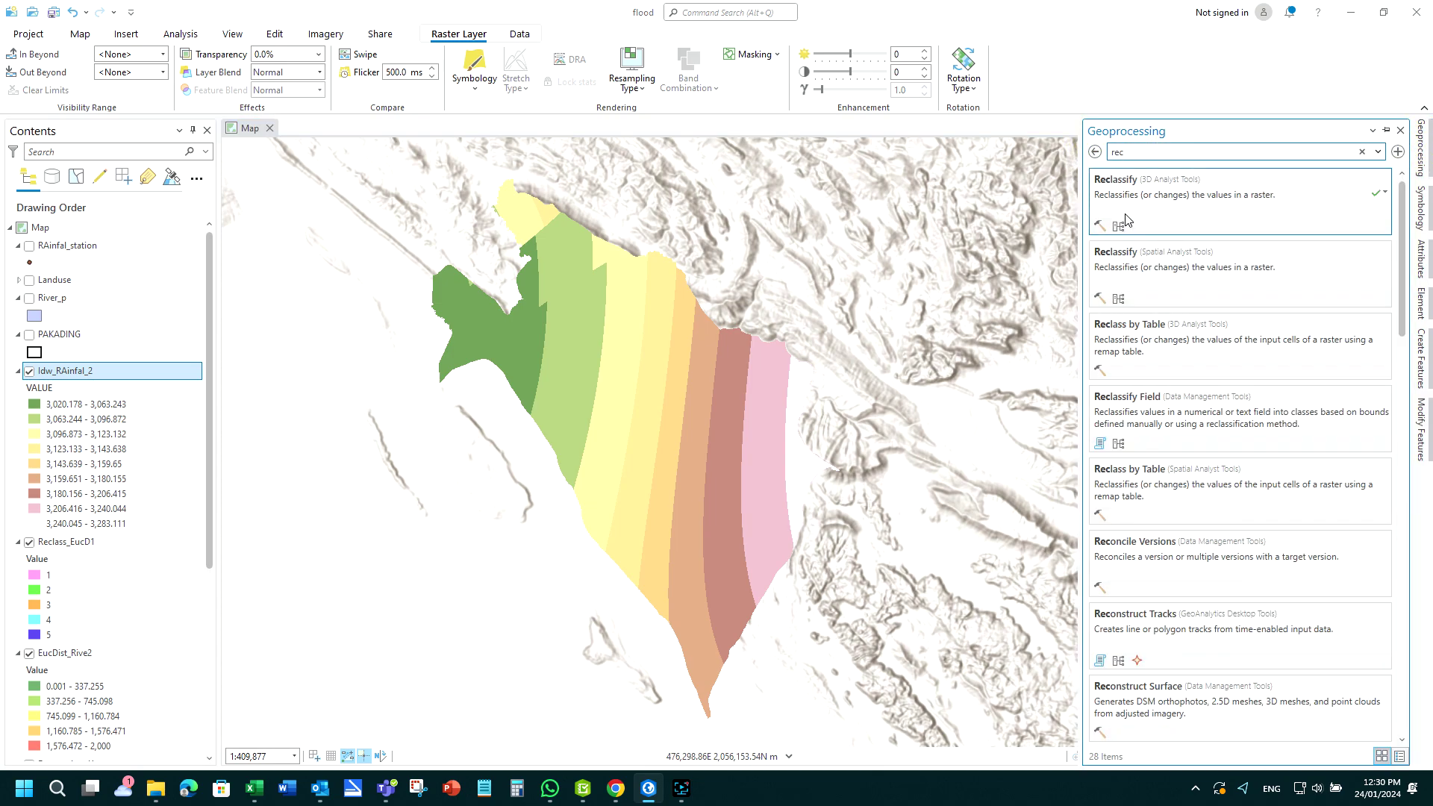
pyautogui.click(1125, 187)
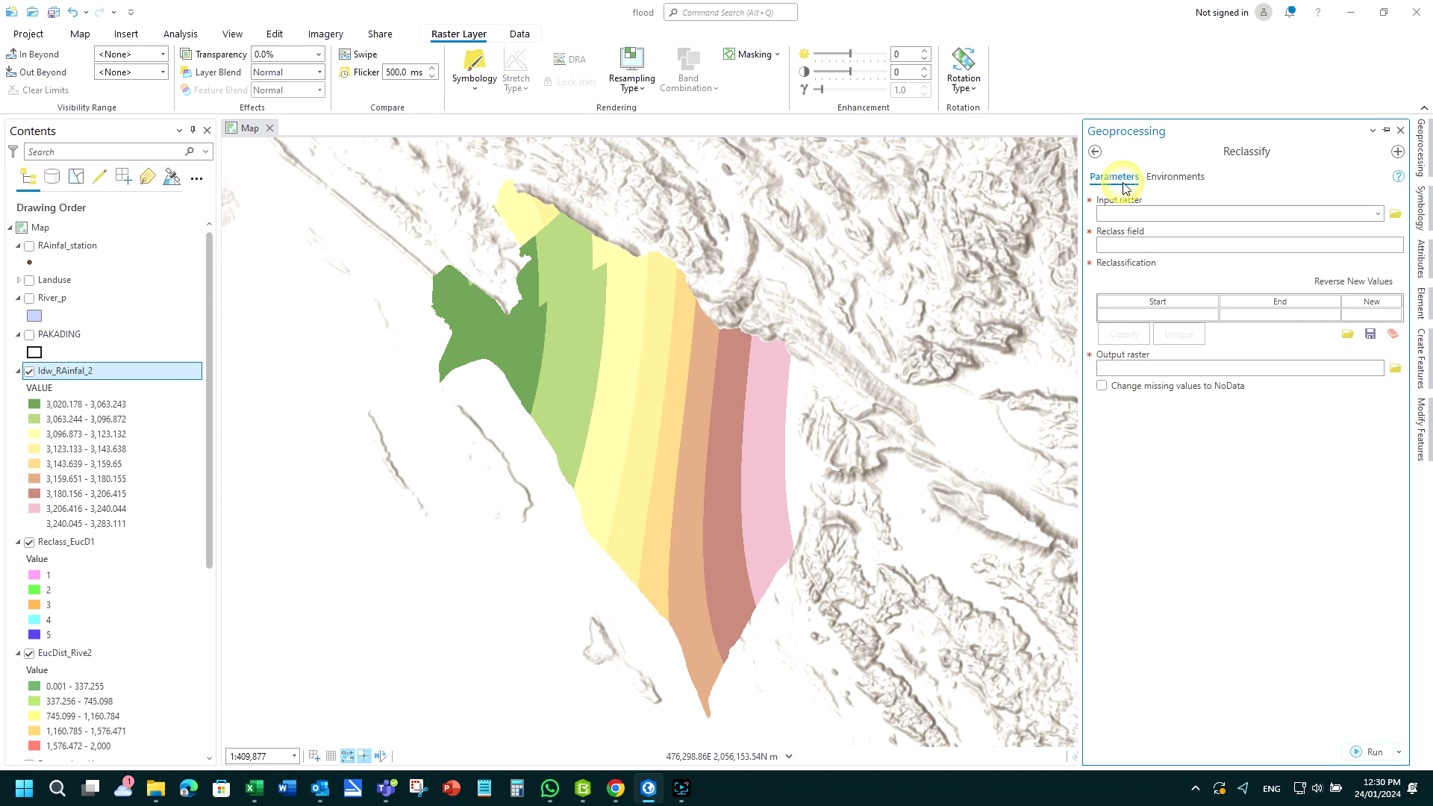
pyautogui.click(1378, 216)
pyautogui.click(1154, 233)
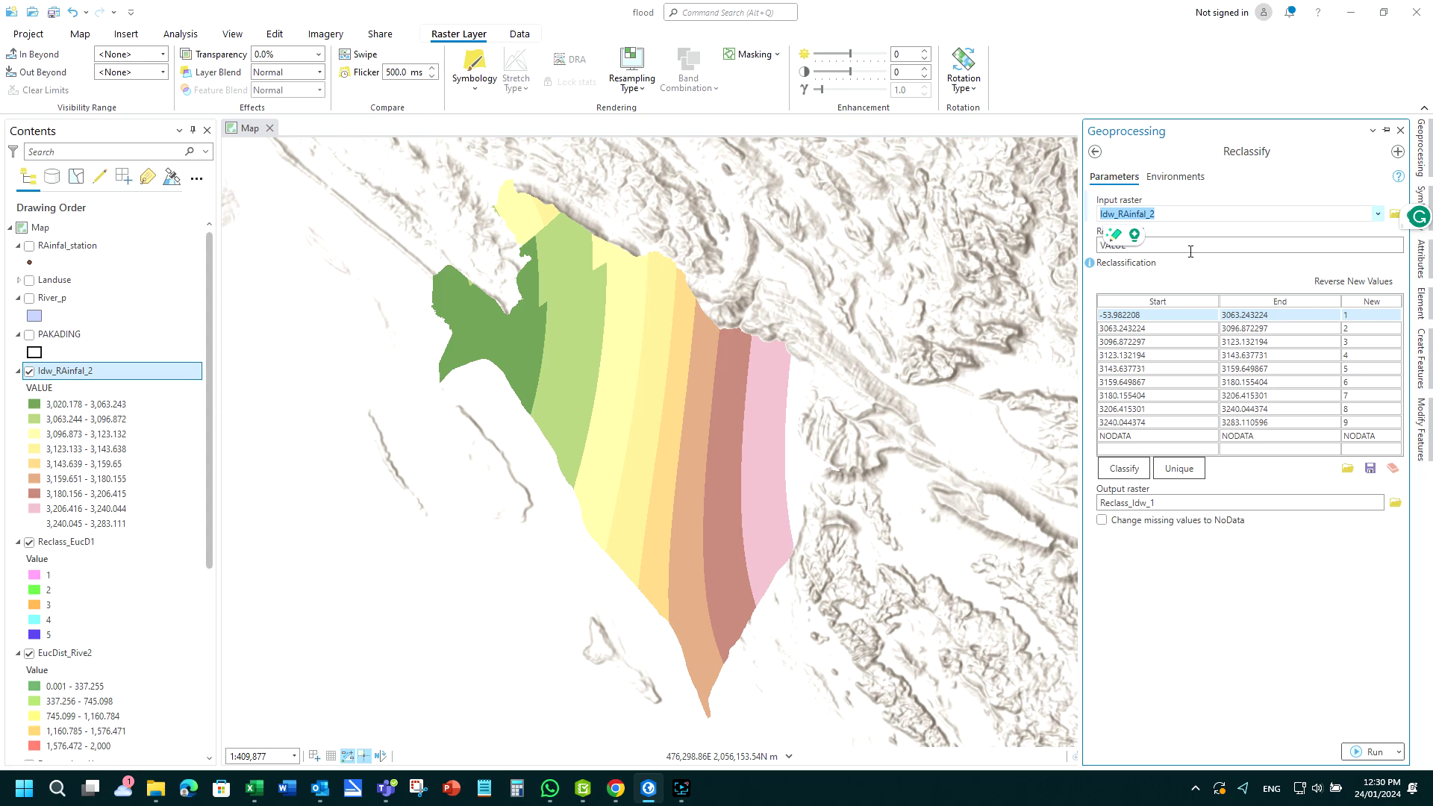
pyautogui.click(1231, 243)
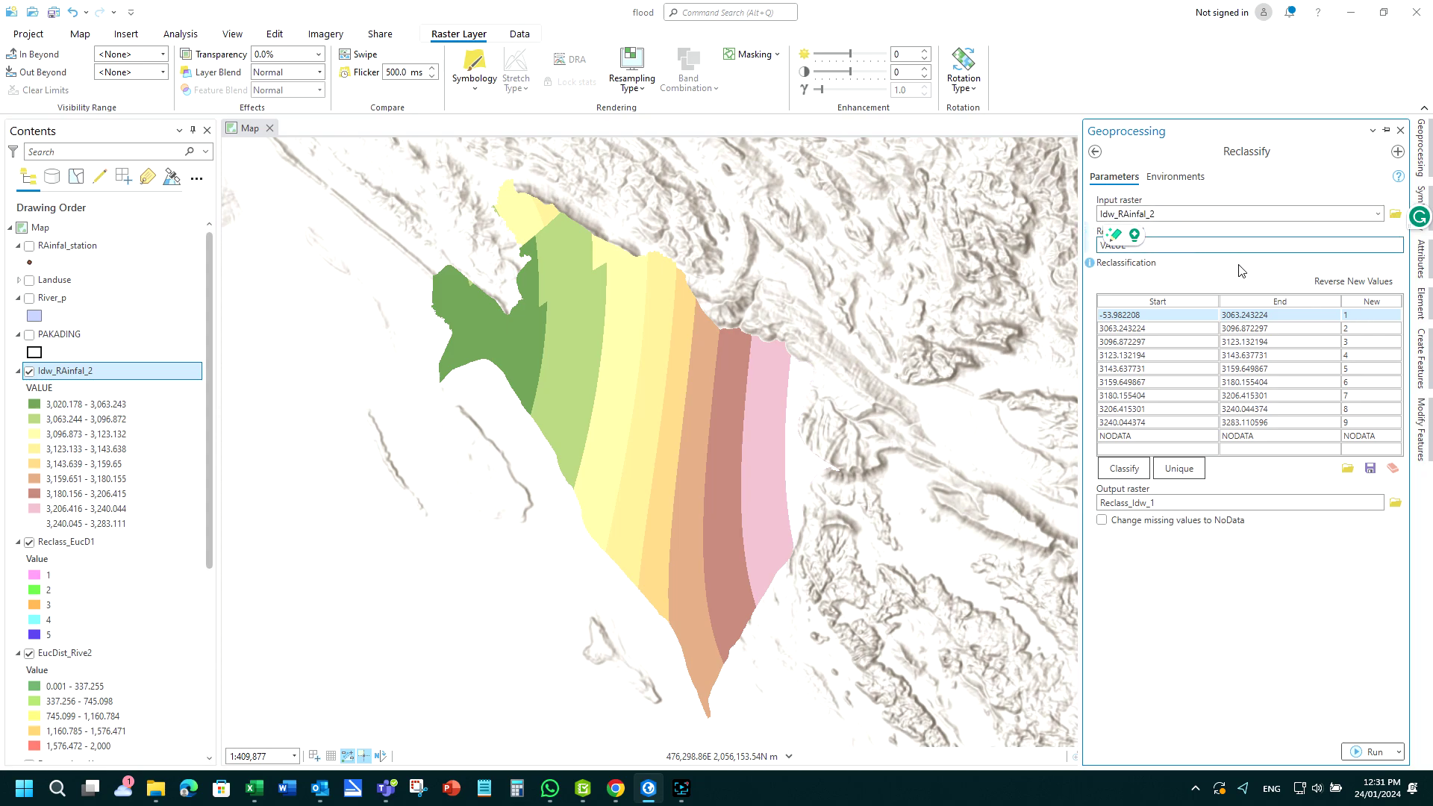
pyautogui.click(1175, 177)
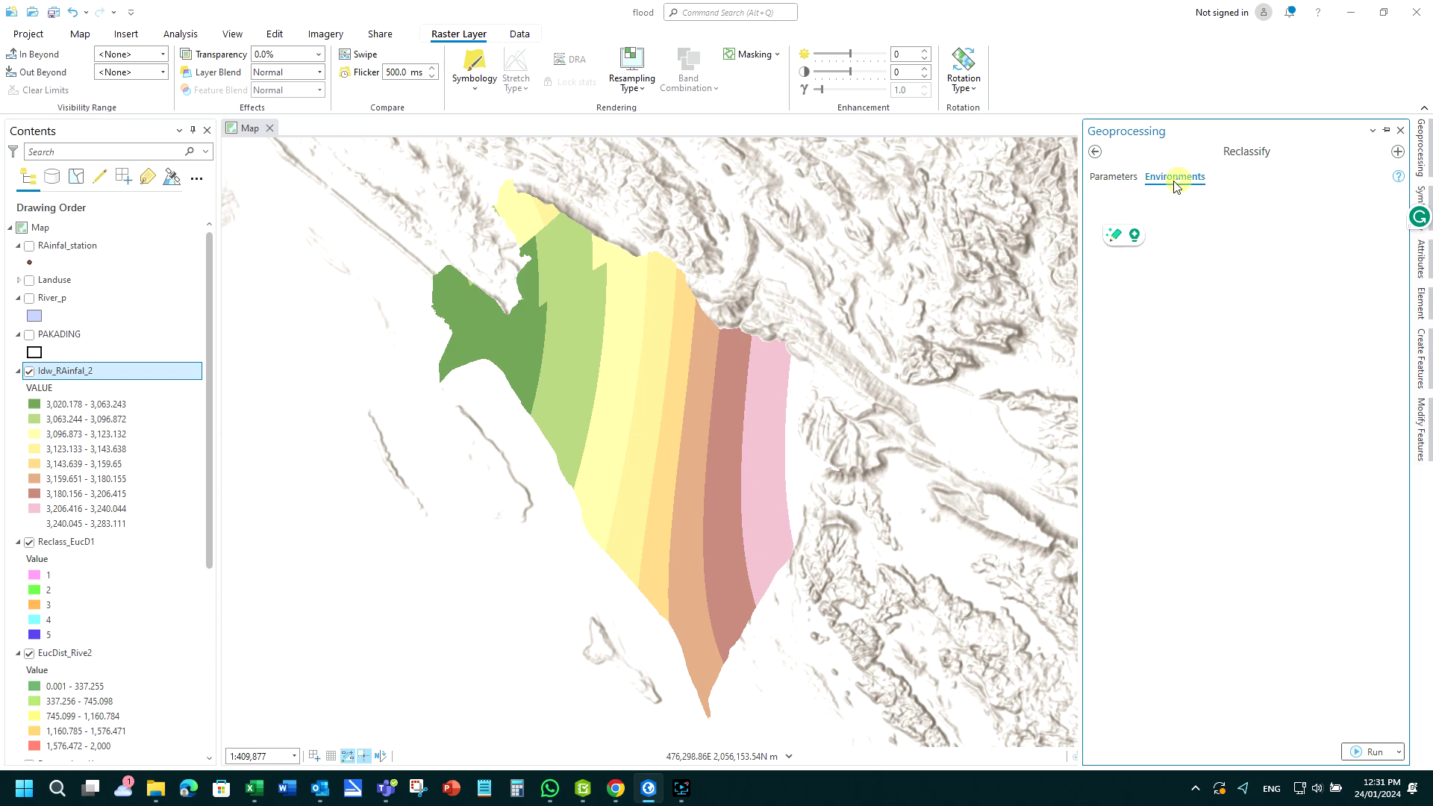
pyautogui.click(1114, 177)
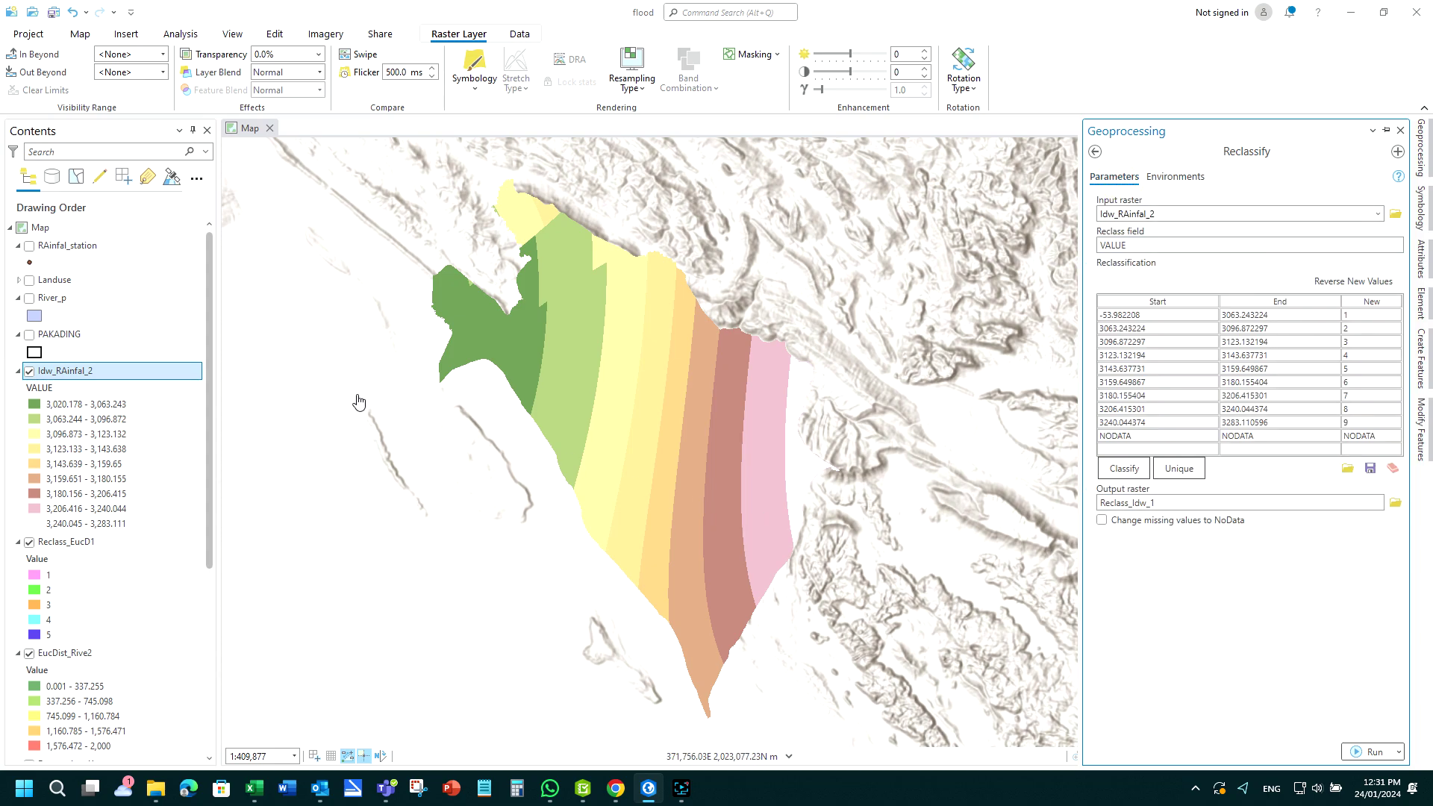
# Step: Classify the Idw_RAinfal_2 symbology with the Natural Breaks (Jenks) method into 5 classes
pyautogui.doubleClick(77, 371)
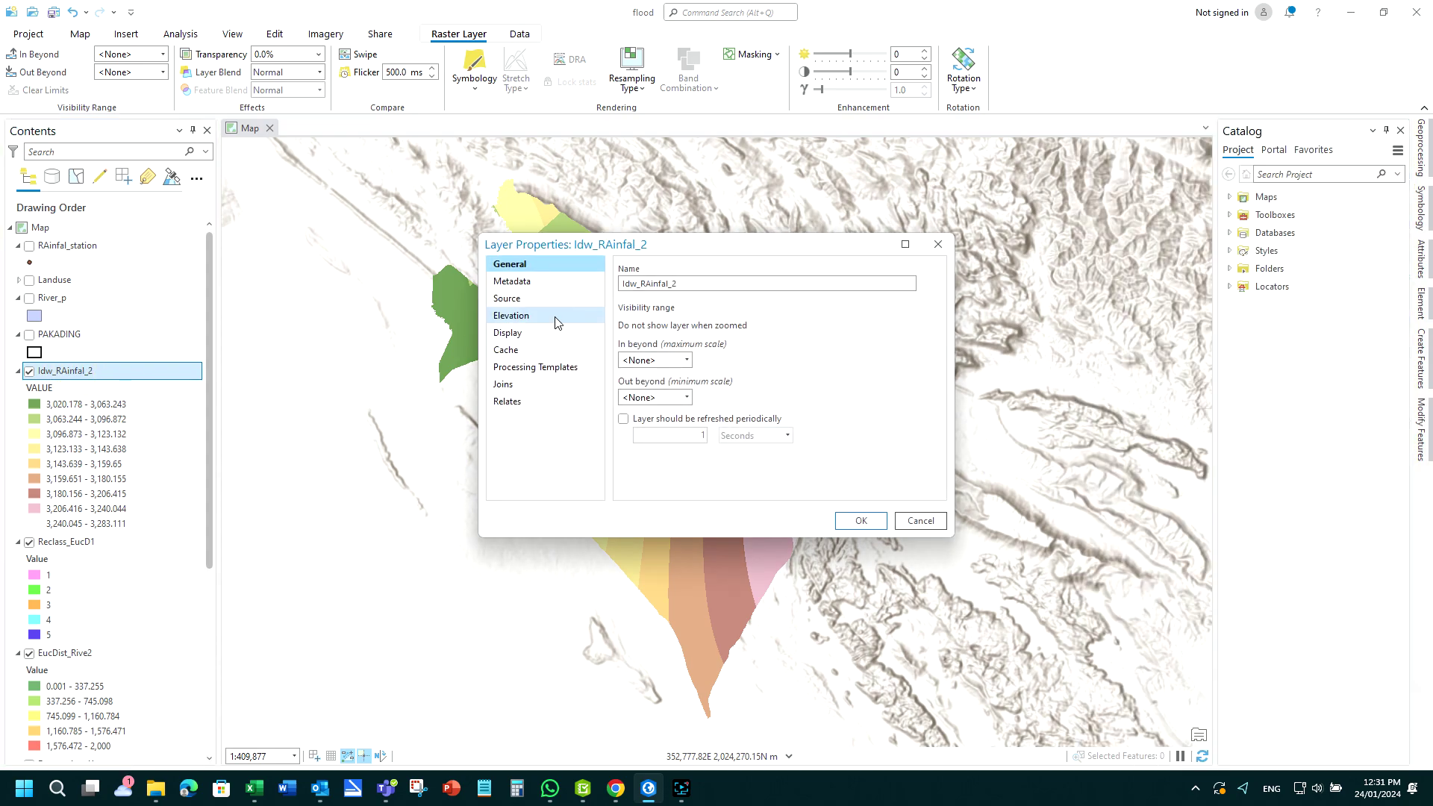
pyautogui.click(939, 245)
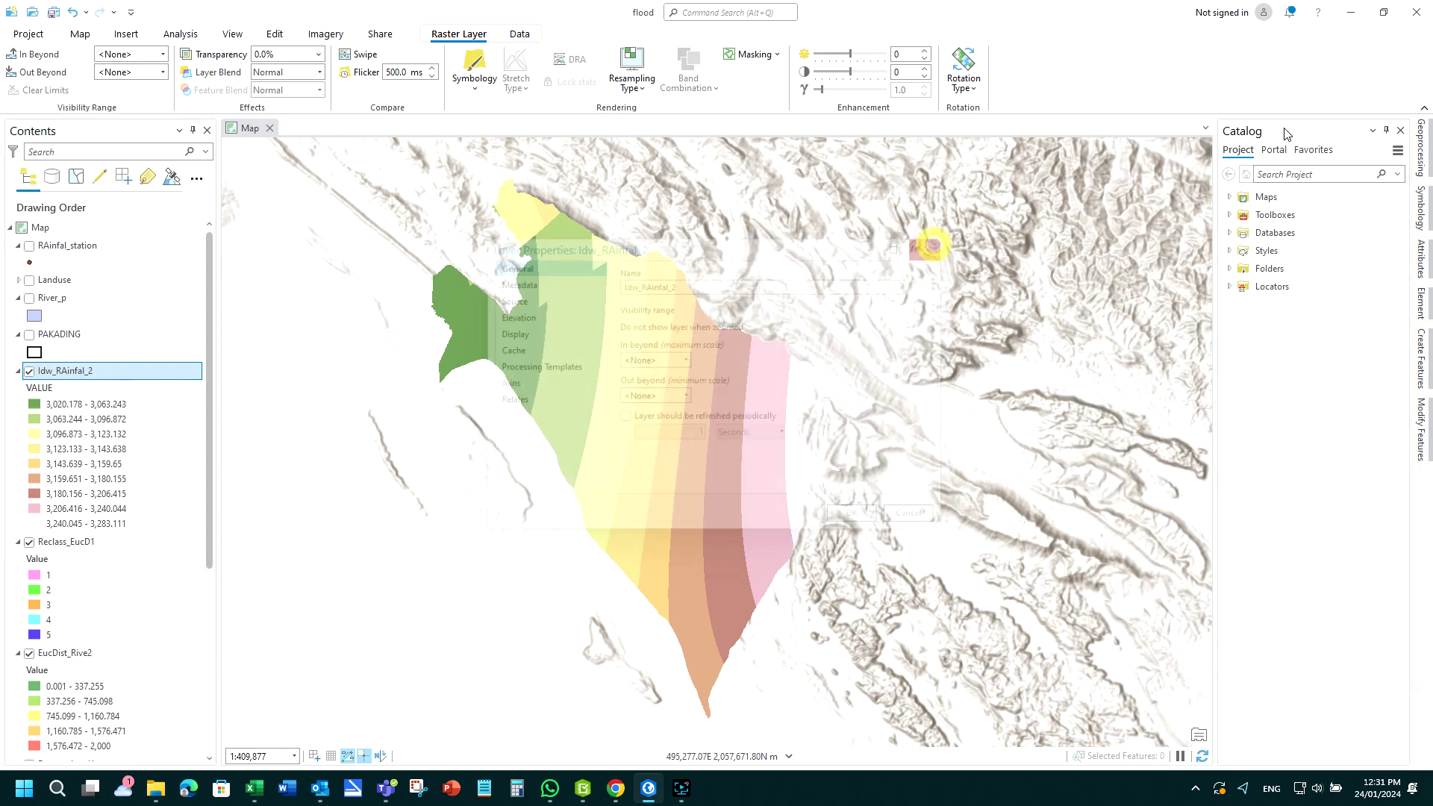
pyautogui.click(1420, 209)
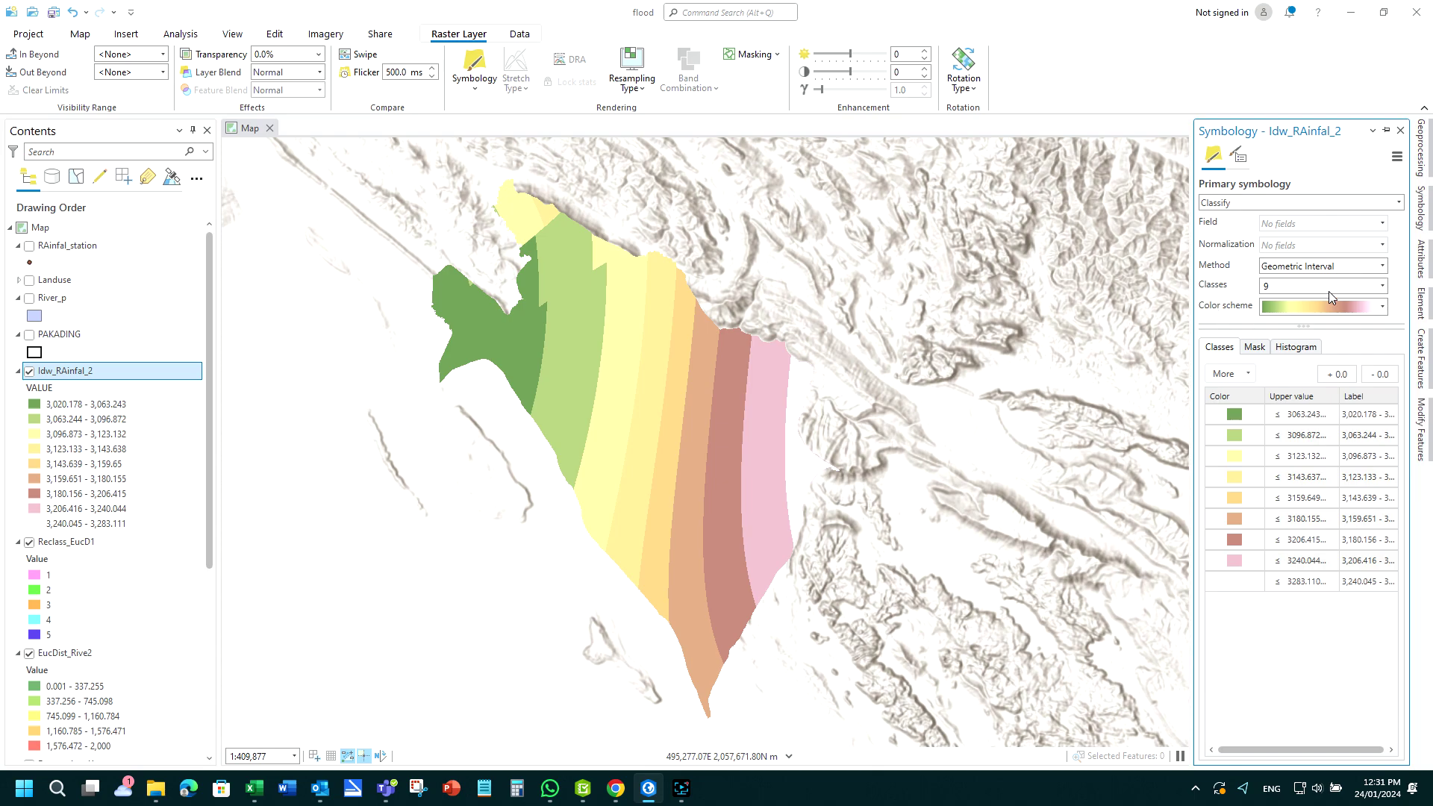
pyautogui.click(1381, 289)
pyautogui.click(1381, 289)
pyautogui.click(1381, 267)
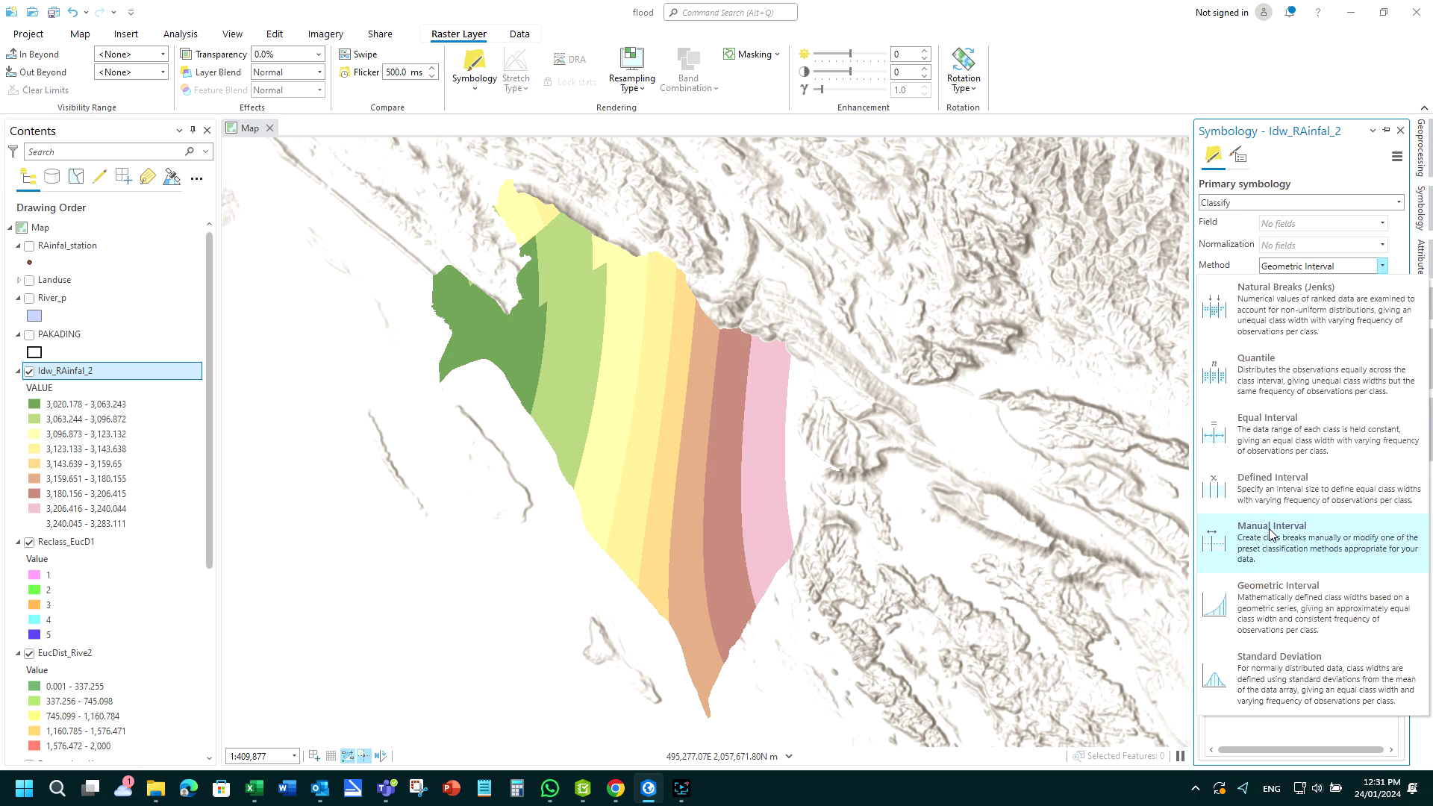
pyautogui.click(1272, 306)
pyautogui.click(1382, 285)
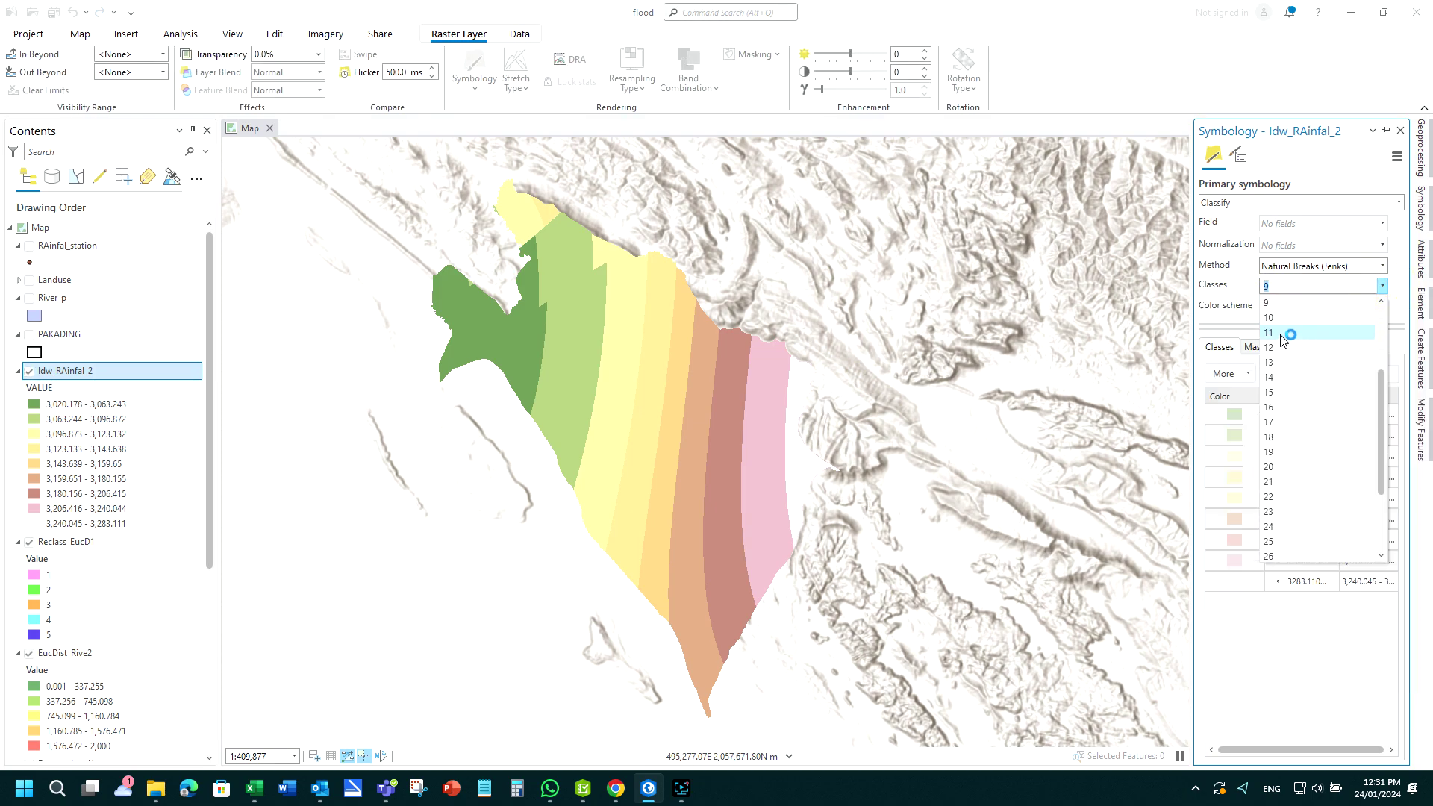
pyautogui.click(1269, 362)
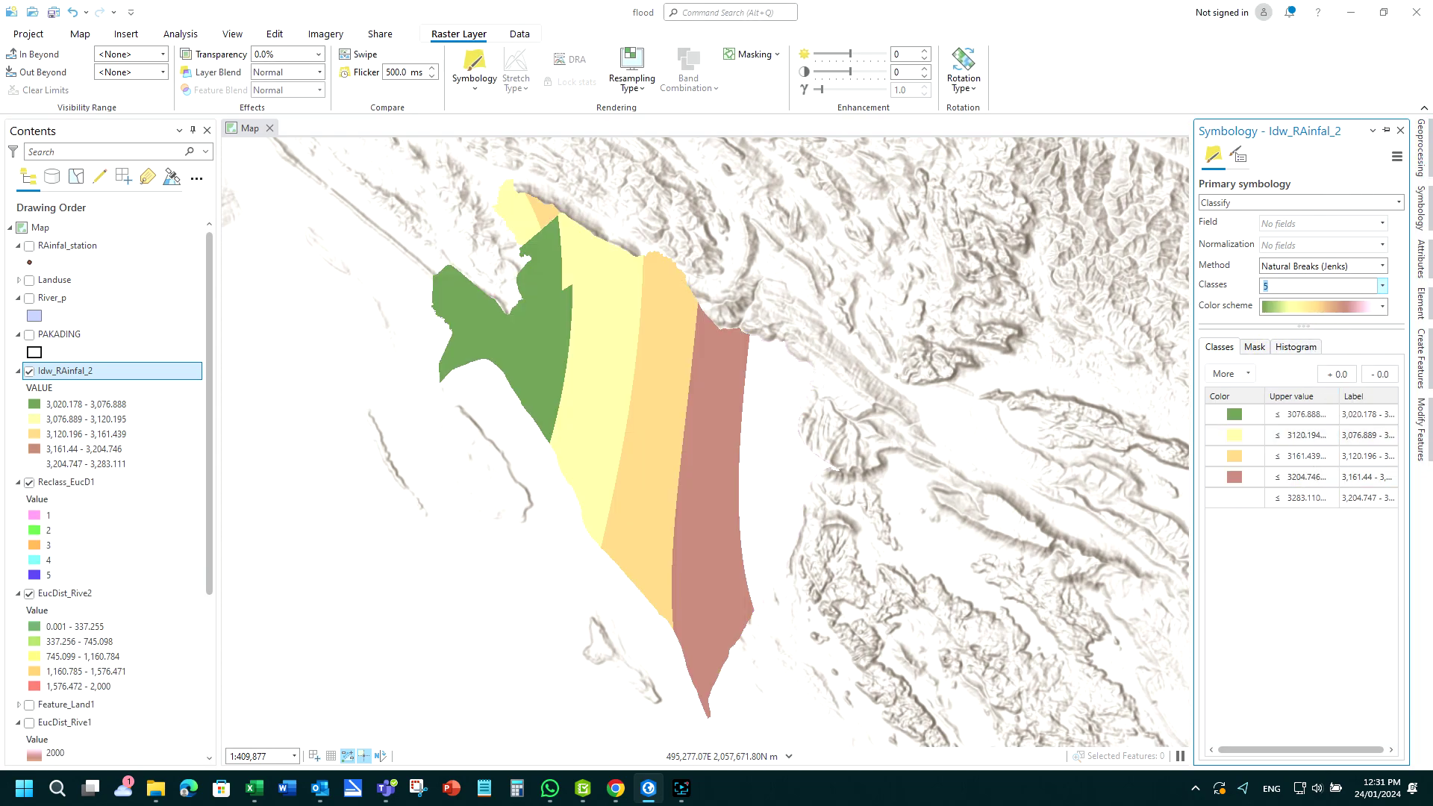
# Step: Reload the 3D Analyst Reclassify tool with Idw_RAinfal_2 as input and reclassify its VALUE field into five classes, output to Reclass_Idw_2
pyautogui.click(1420, 153)
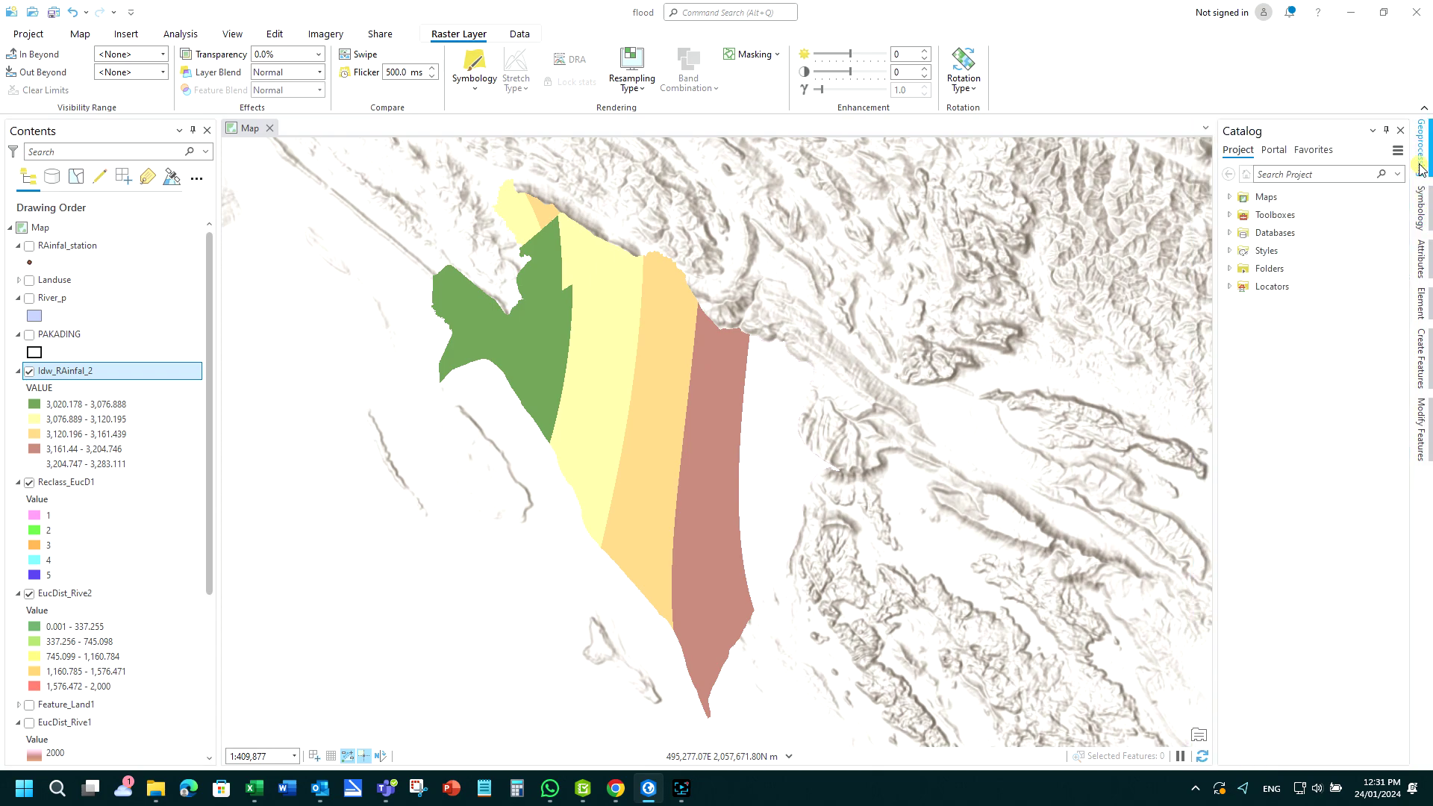
pyautogui.click(1184, 215)
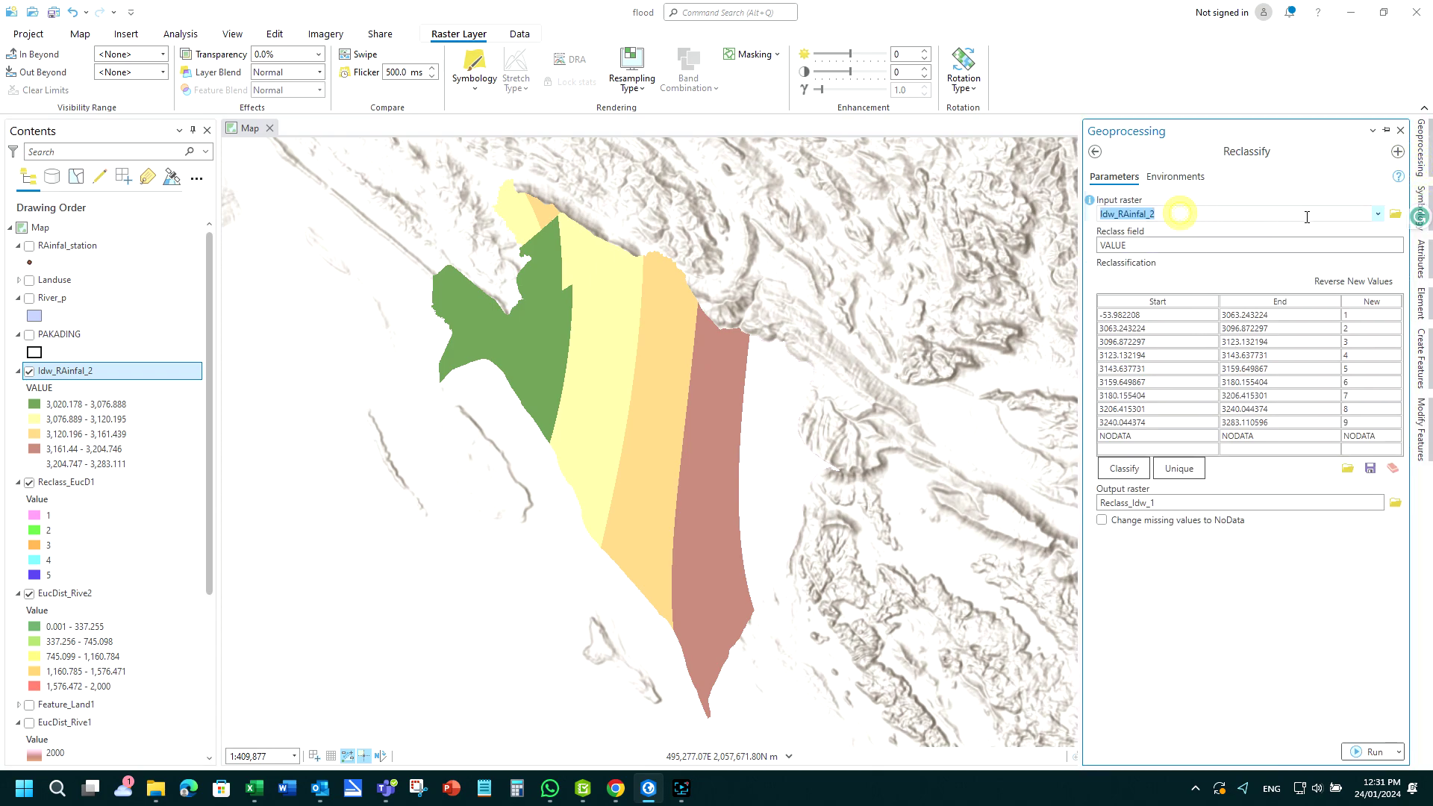
pyautogui.click(1375, 215)
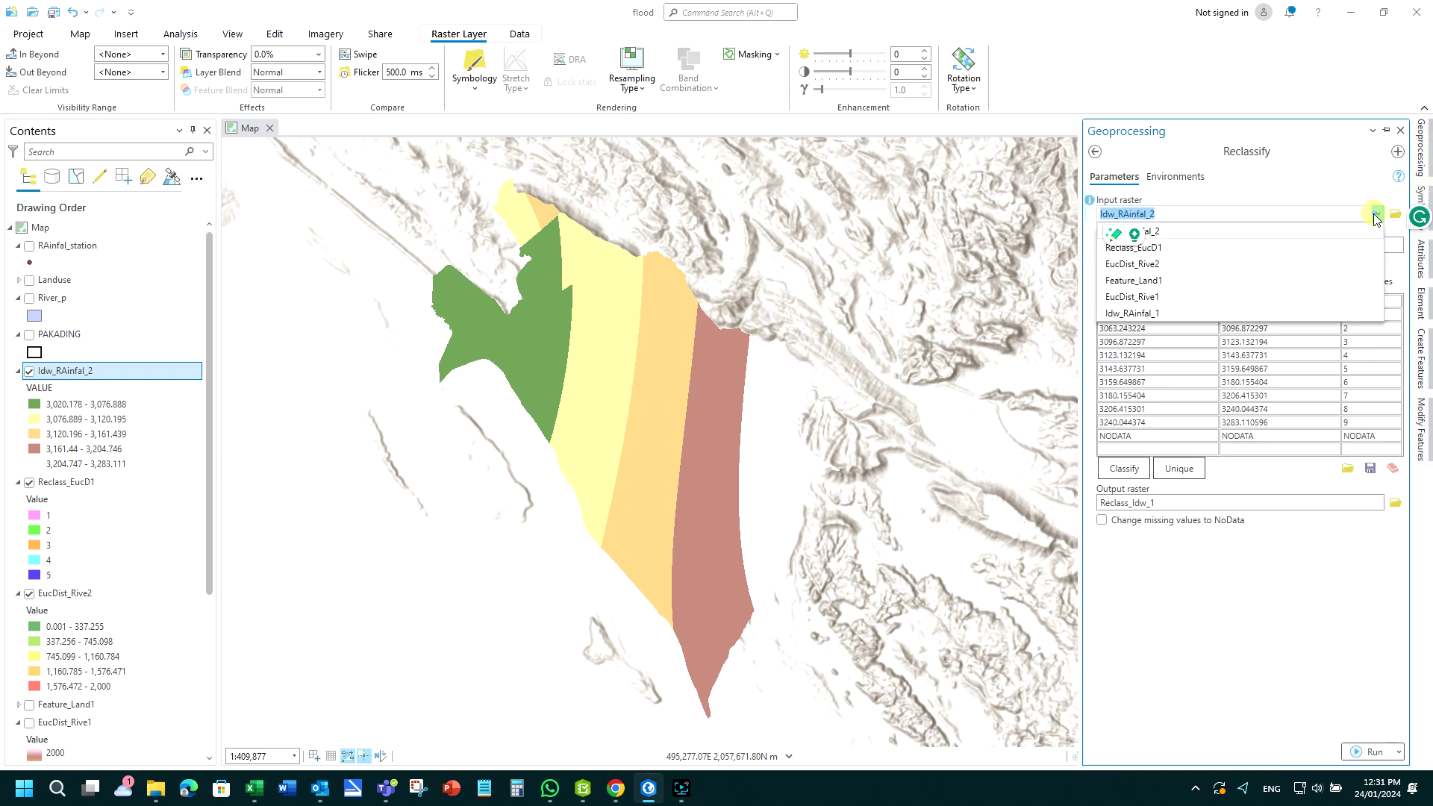
pyautogui.click(1149, 231)
pyautogui.click(1095, 151)
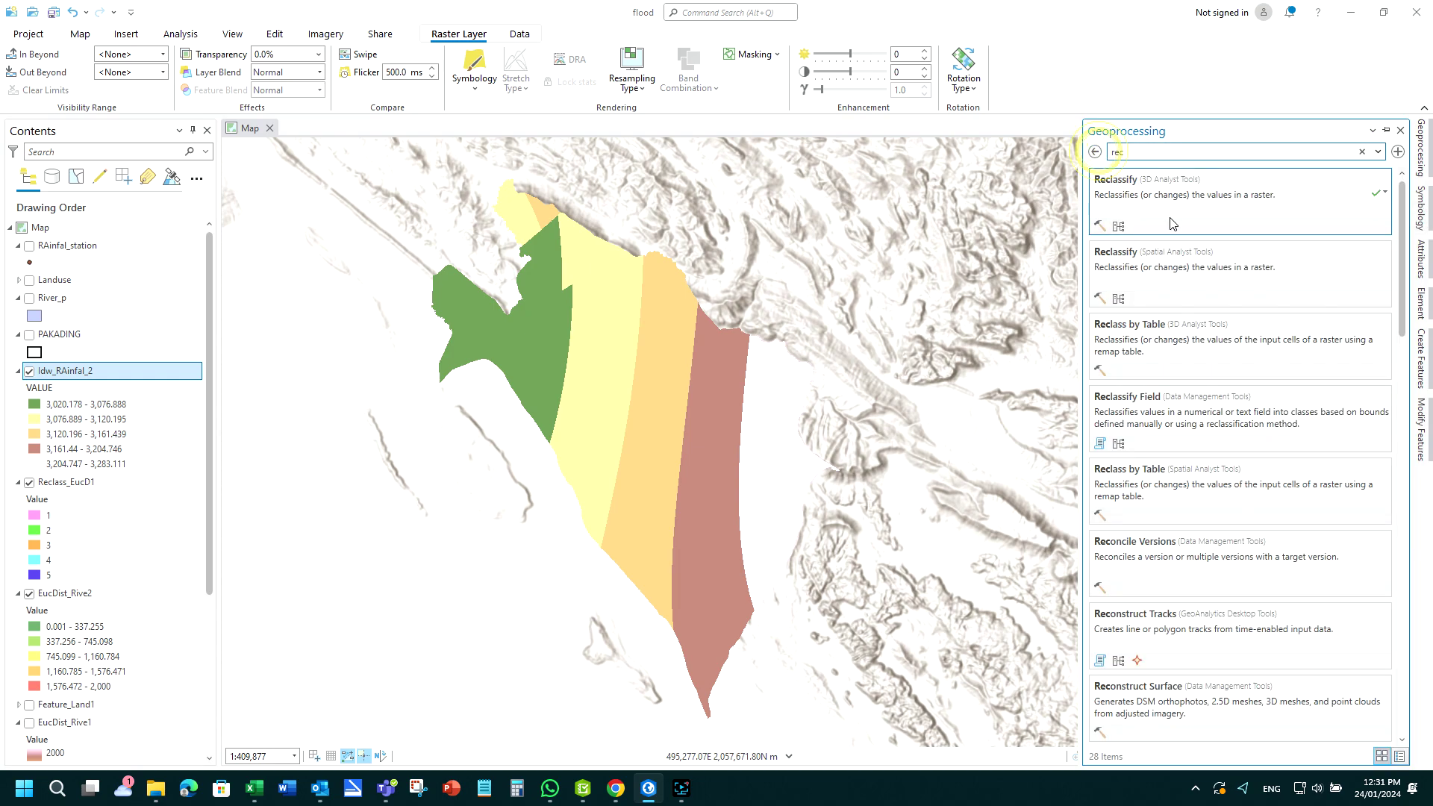
pyautogui.click(1115, 184)
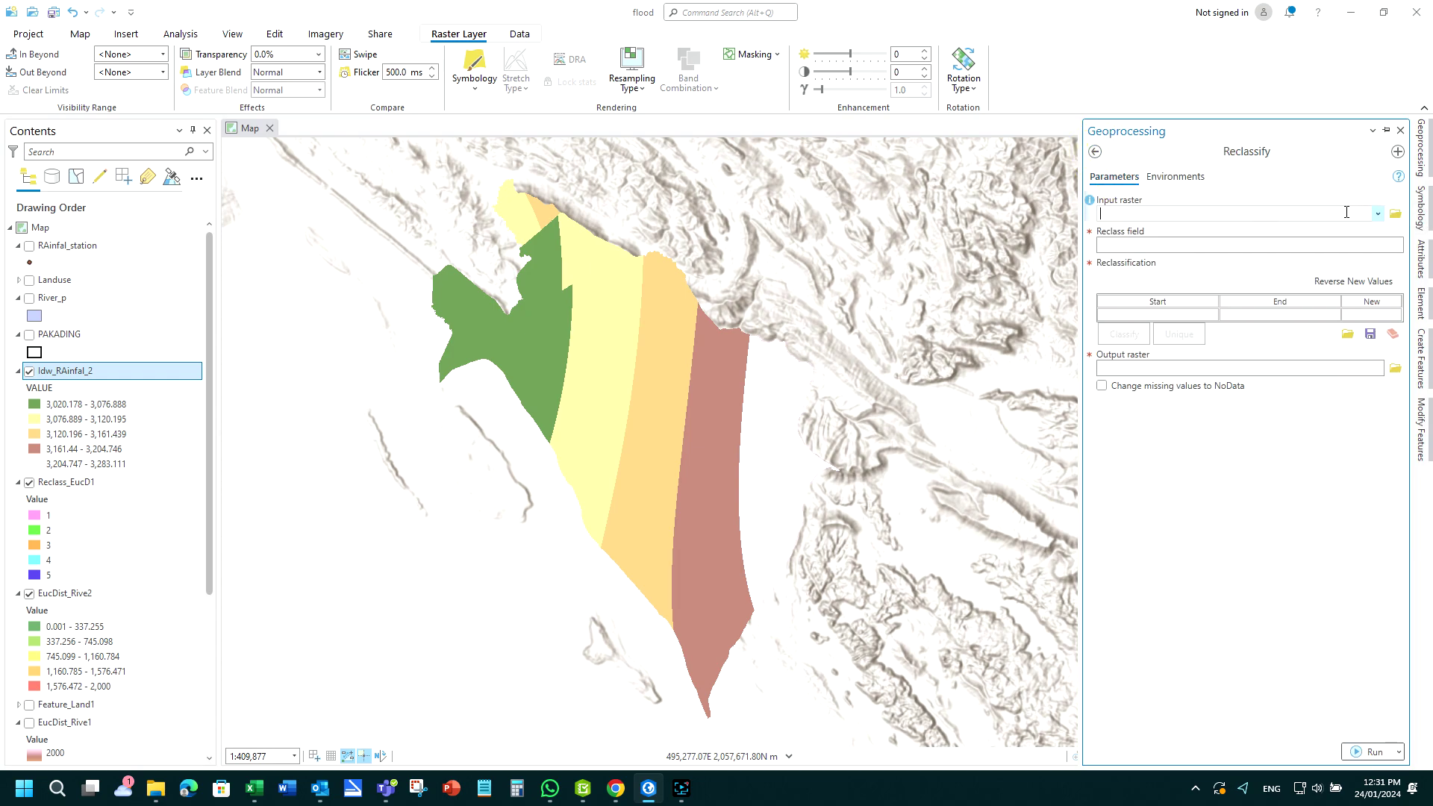
pyautogui.click(1377, 214)
pyautogui.click(1172, 232)
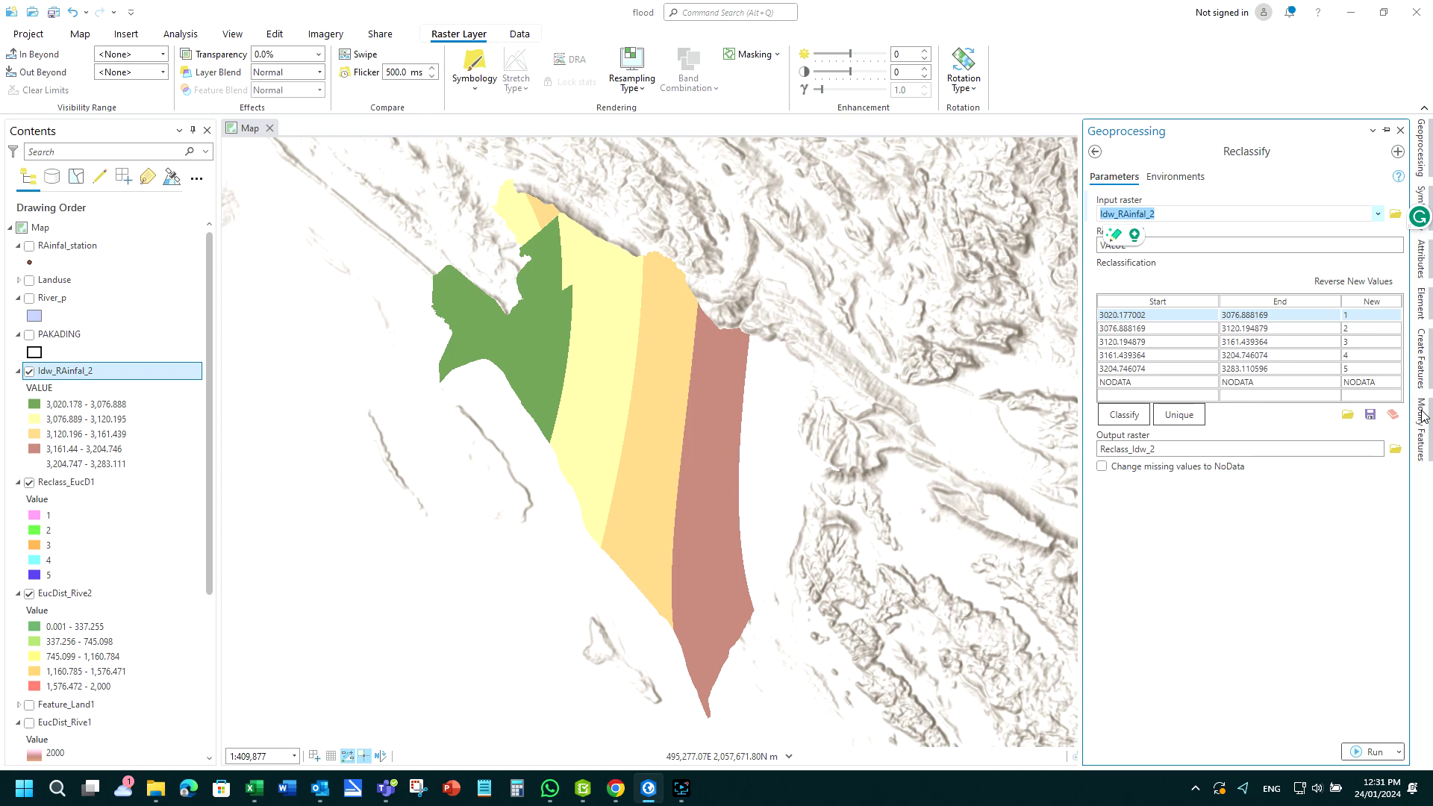
pyautogui.click(1373, 754)
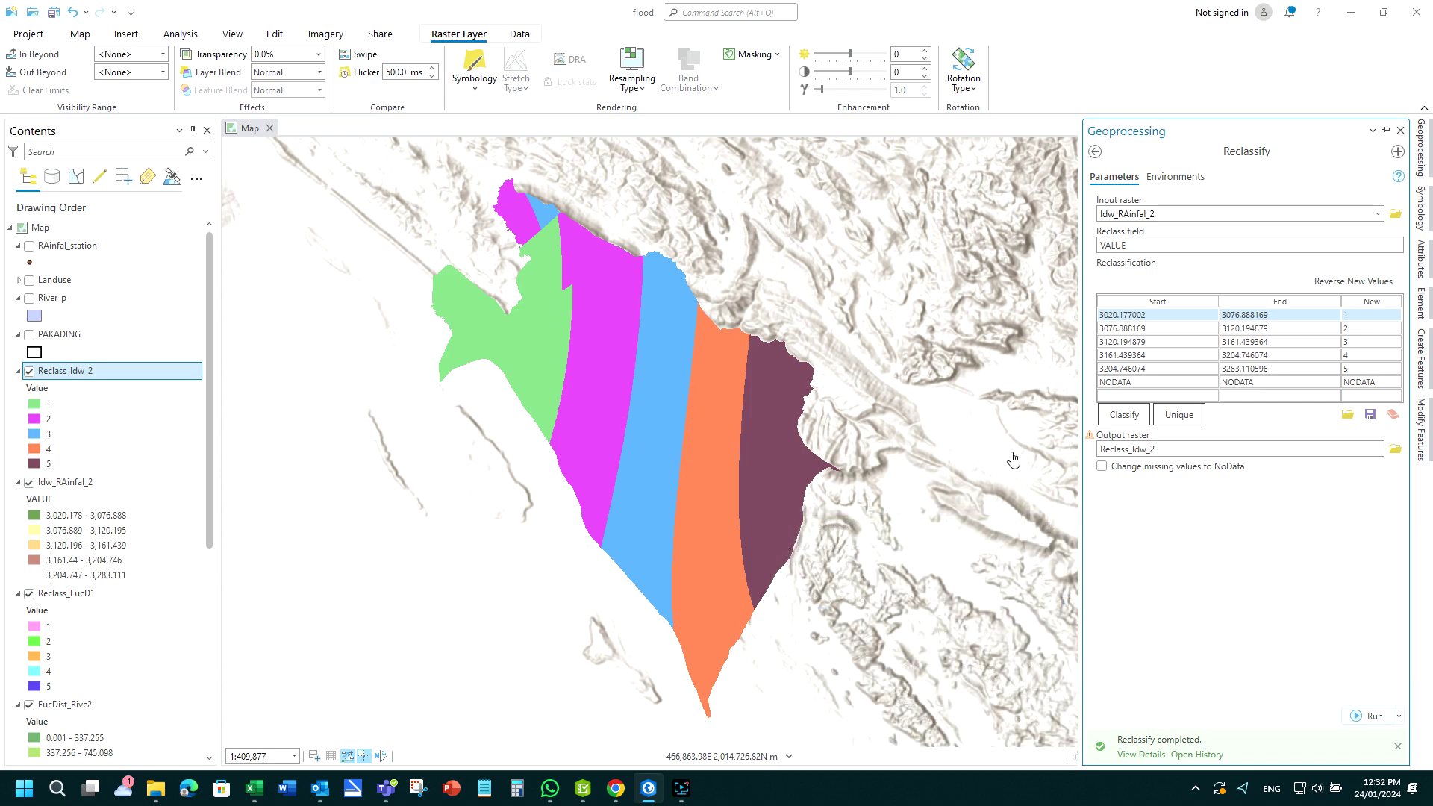
# Step: Inspect the Reclass_Idw_2 zones on the map and hide that layer to compare it with Idw_RAinfal_2
pyautogui.scroll(5, 624, 345)
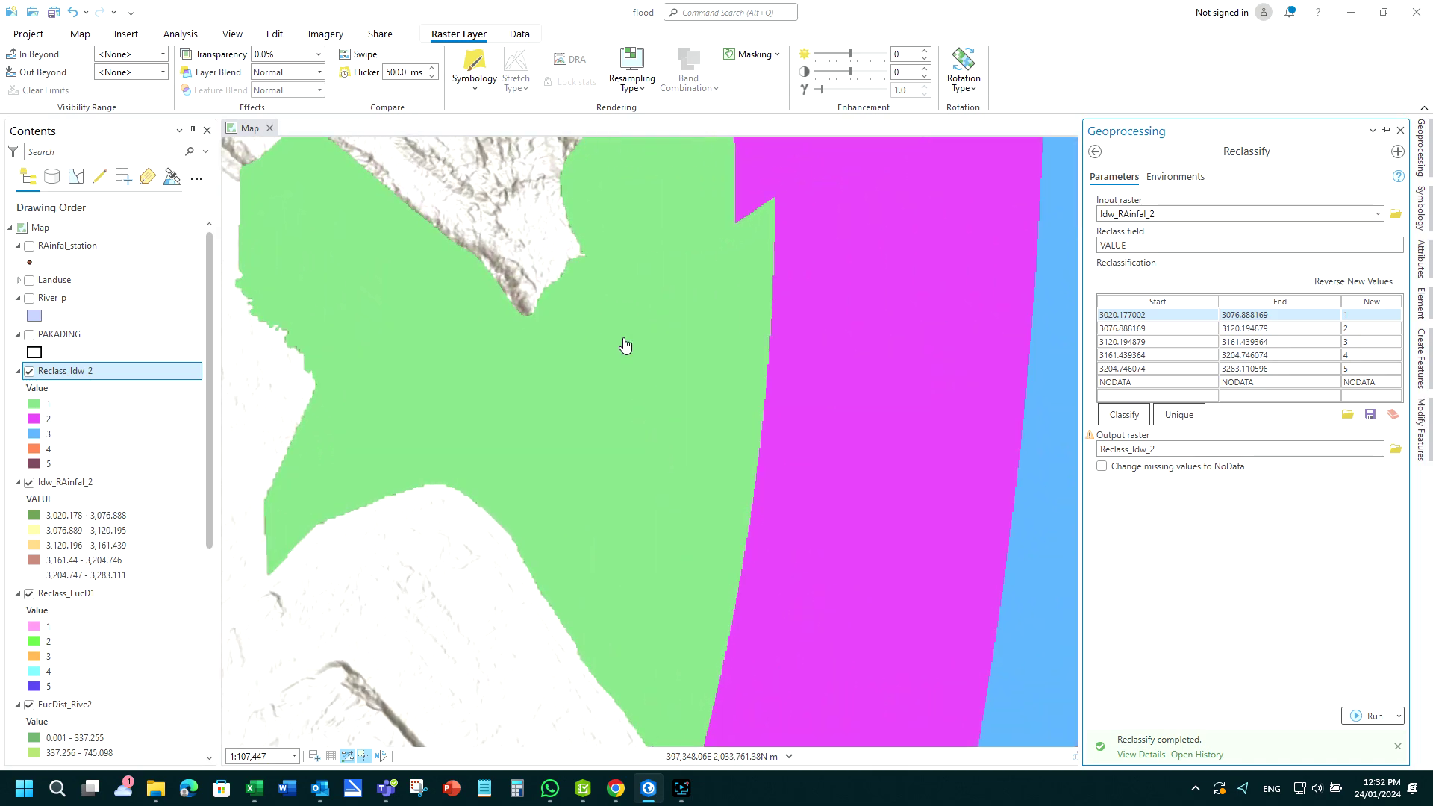
pyautogui.scroll(-5, 655, 352)
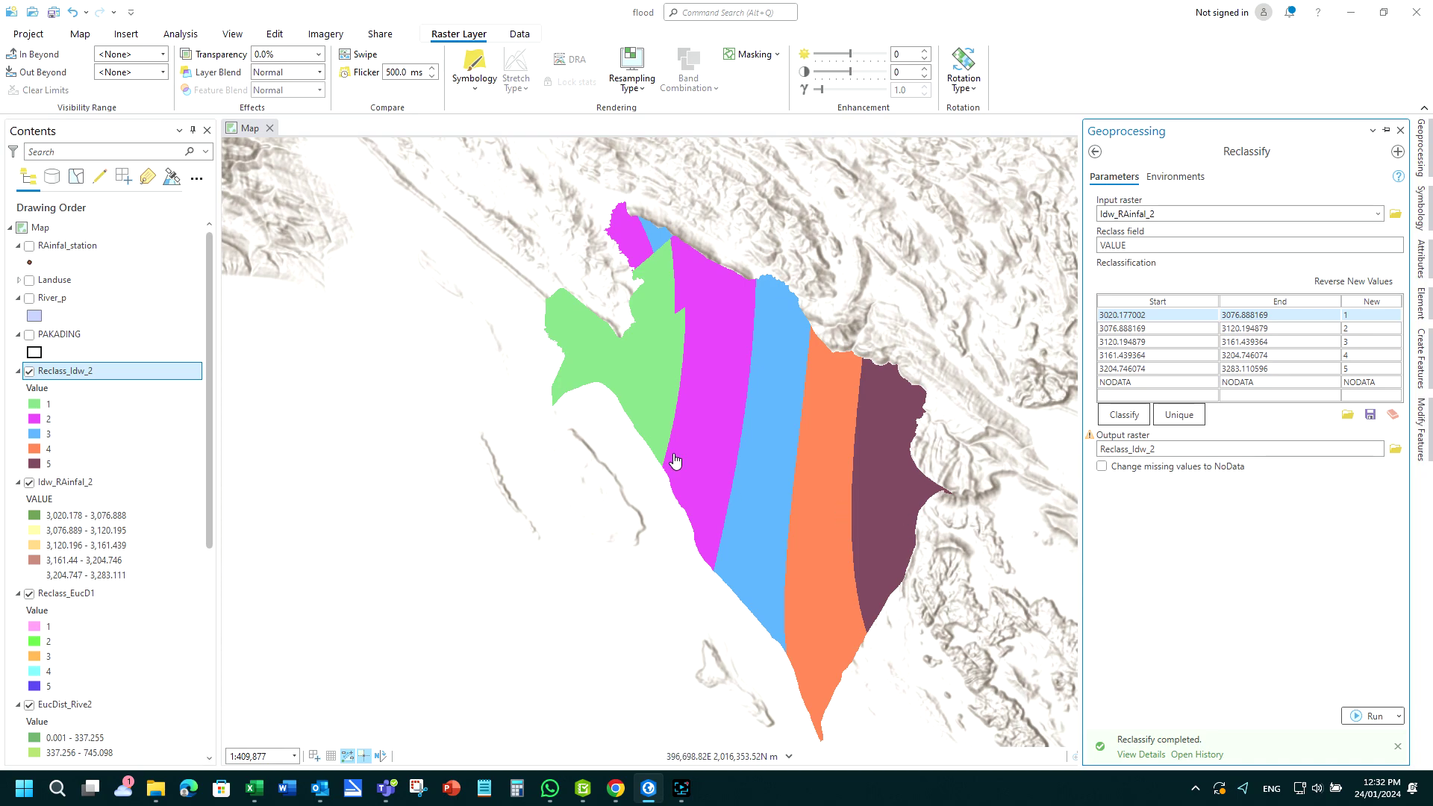
pyautogui.moveTo(729, 438); pyautogui.dragTo(623, 438)
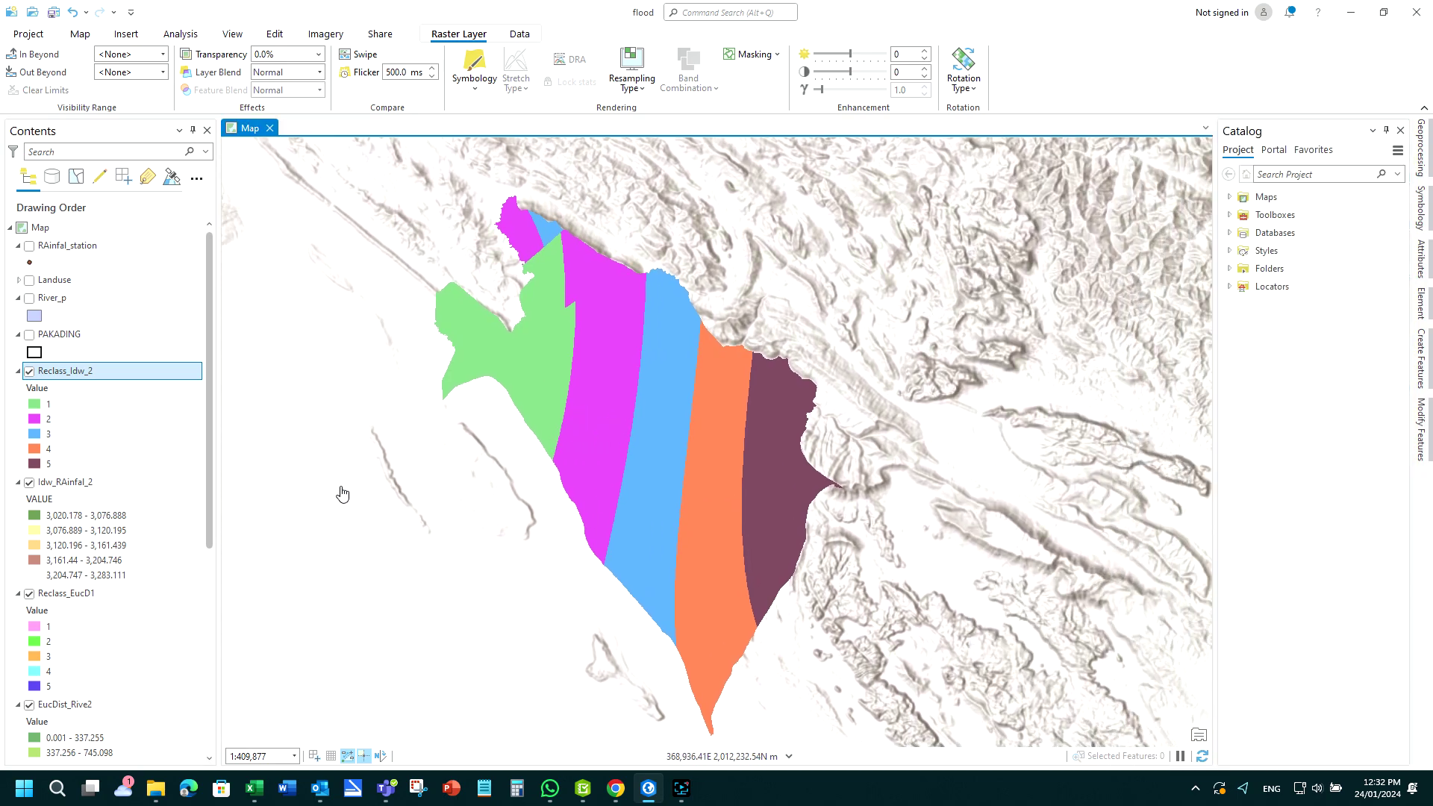
pyautogui.click(350, 474)
pyautogui.click(29, 370)
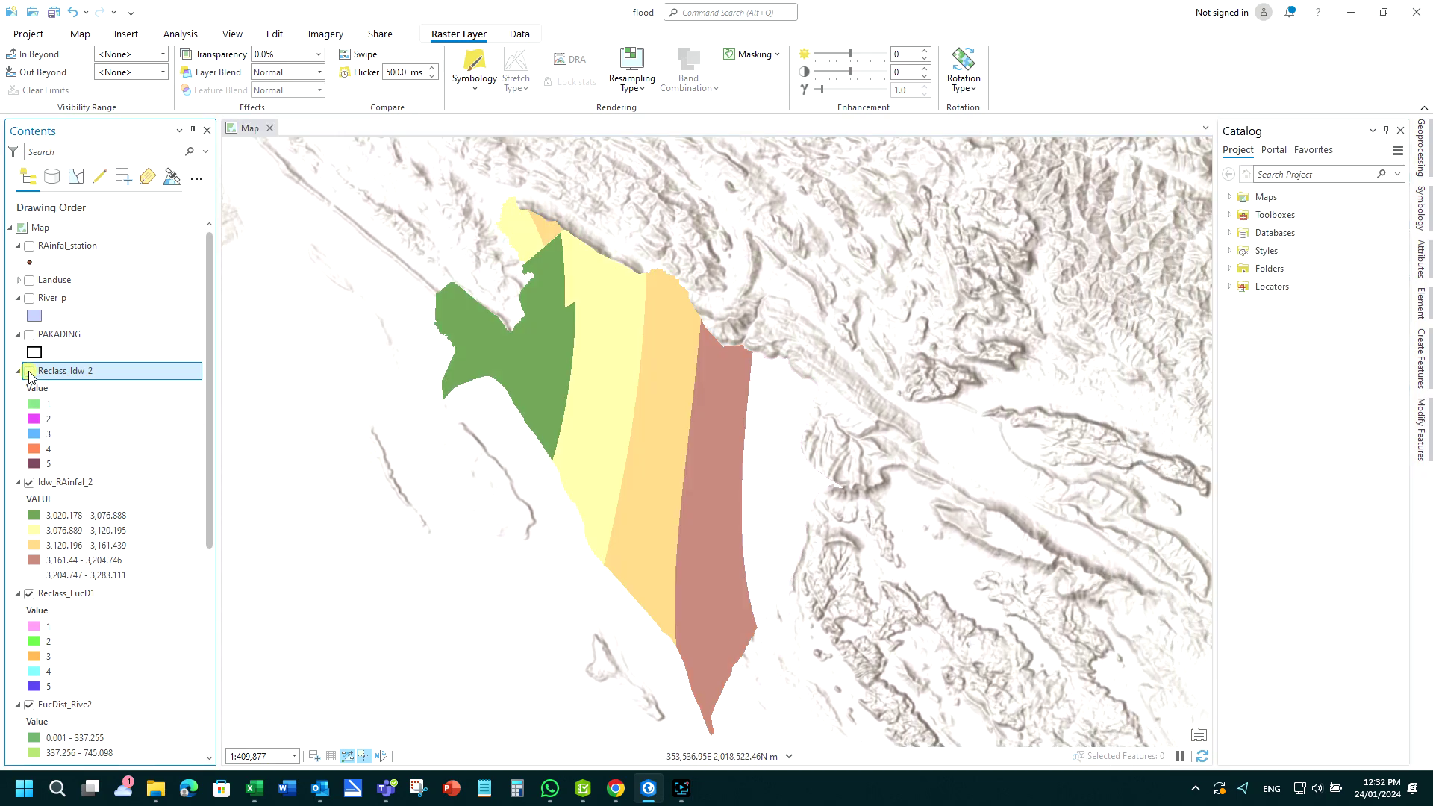
pyautogui.scroll(-4, 48, 683)
pyautogui.scroll(-5, 48, 683)
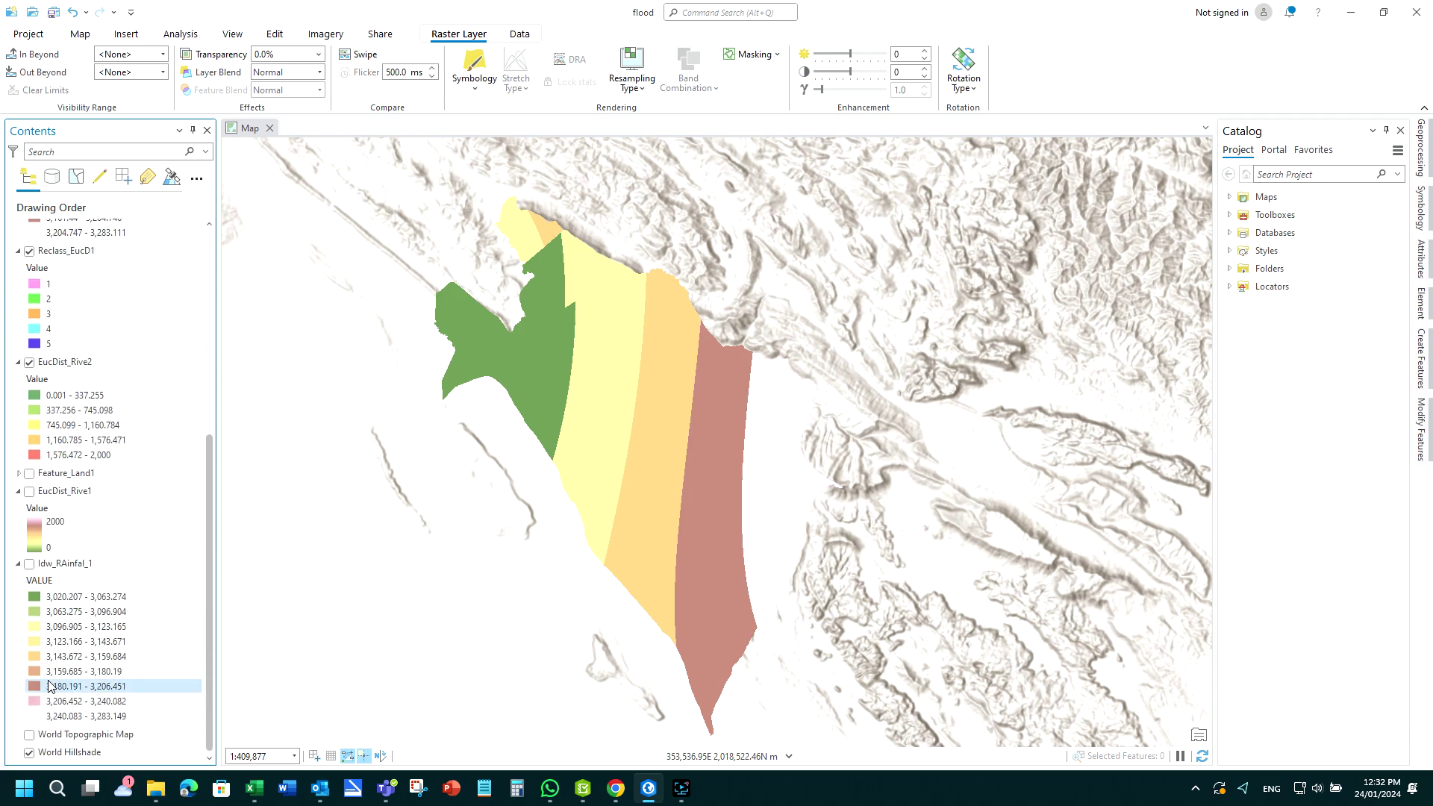
pyautogui.scroll(8, 49, 685)
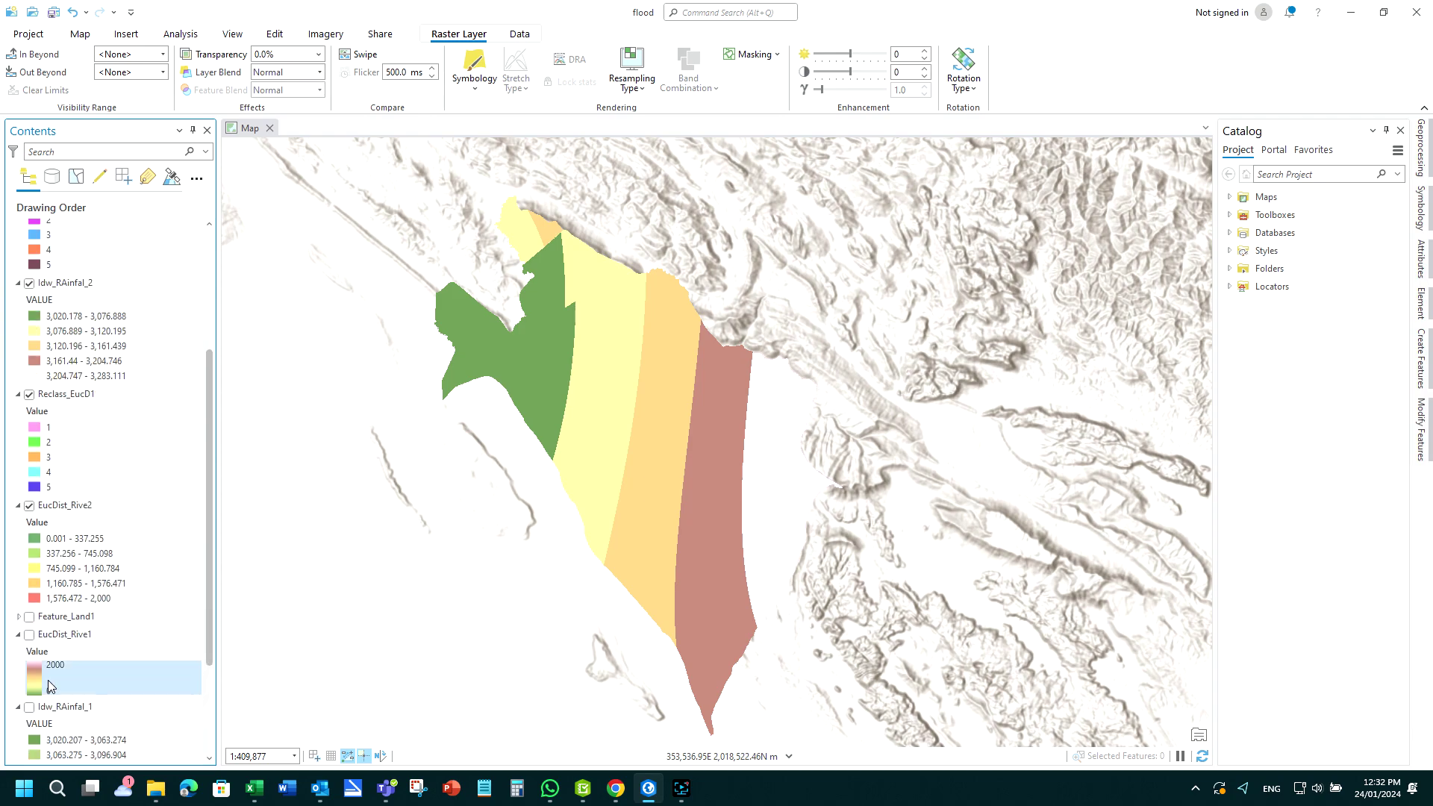
pyautogui.scroll(1, 52, 682)
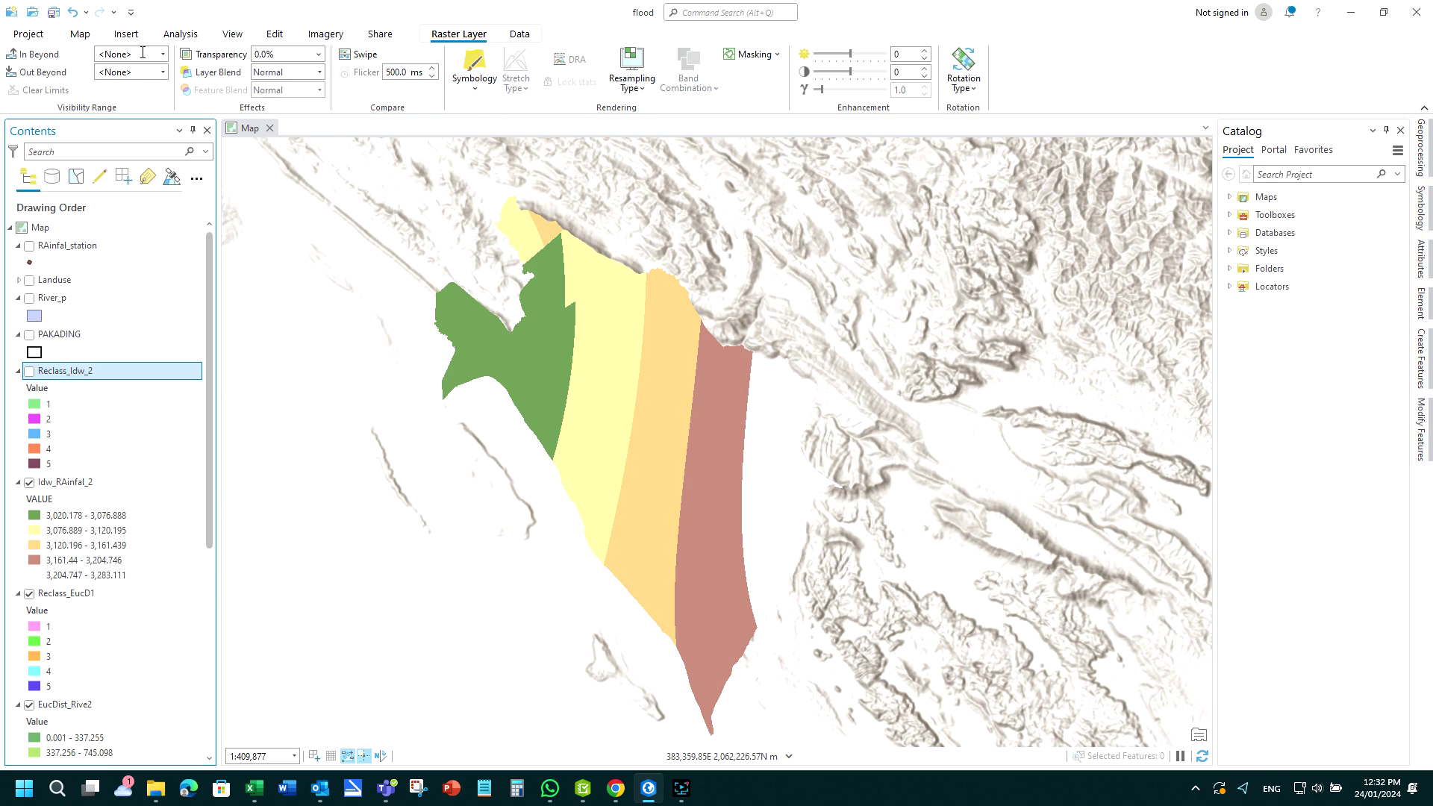
# Step: Add the DEM.tif raster dataset from the GISflood folder to the map
pyautogui.click(80, 33)
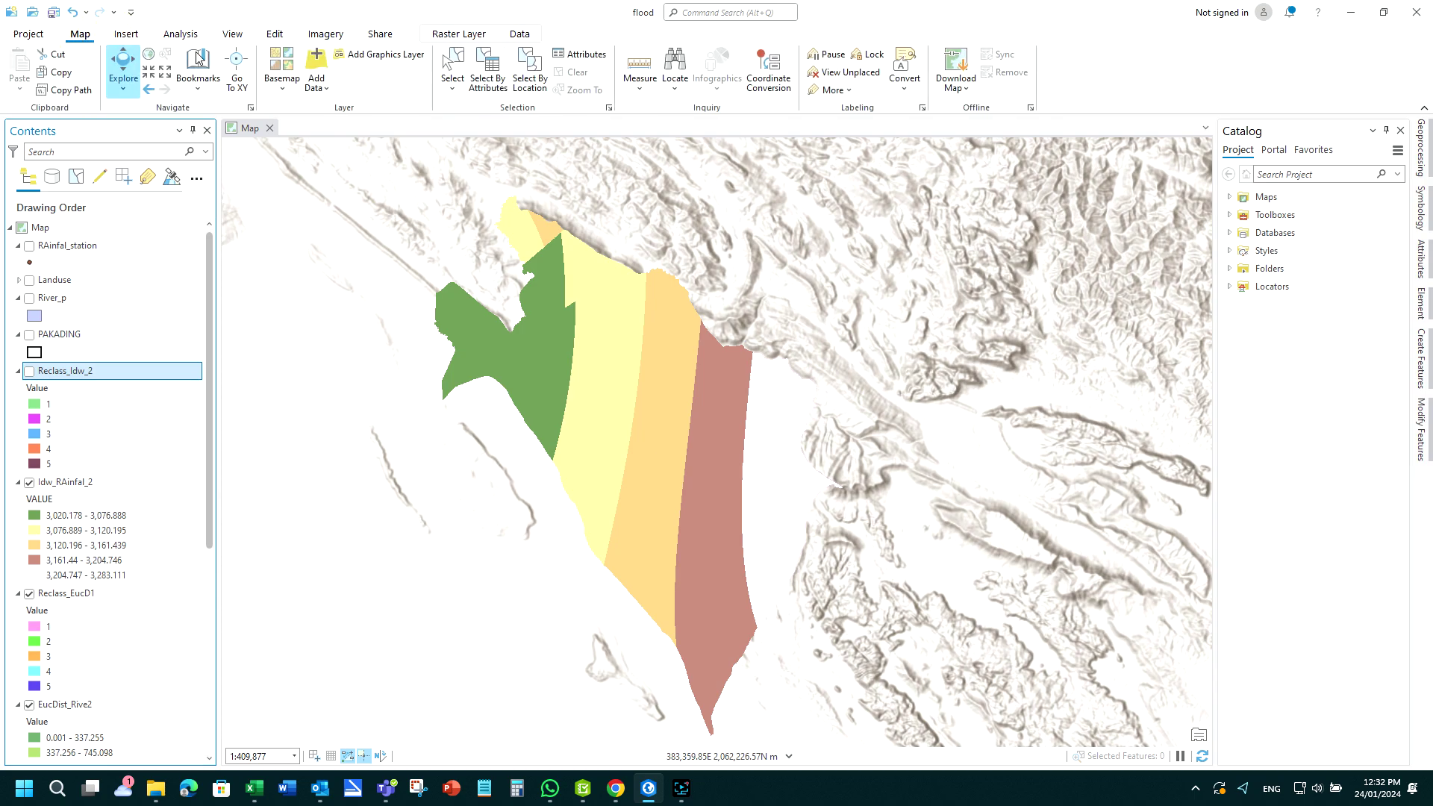
pyautogui.click(309, 89)
pyautogui.click(510, 309)
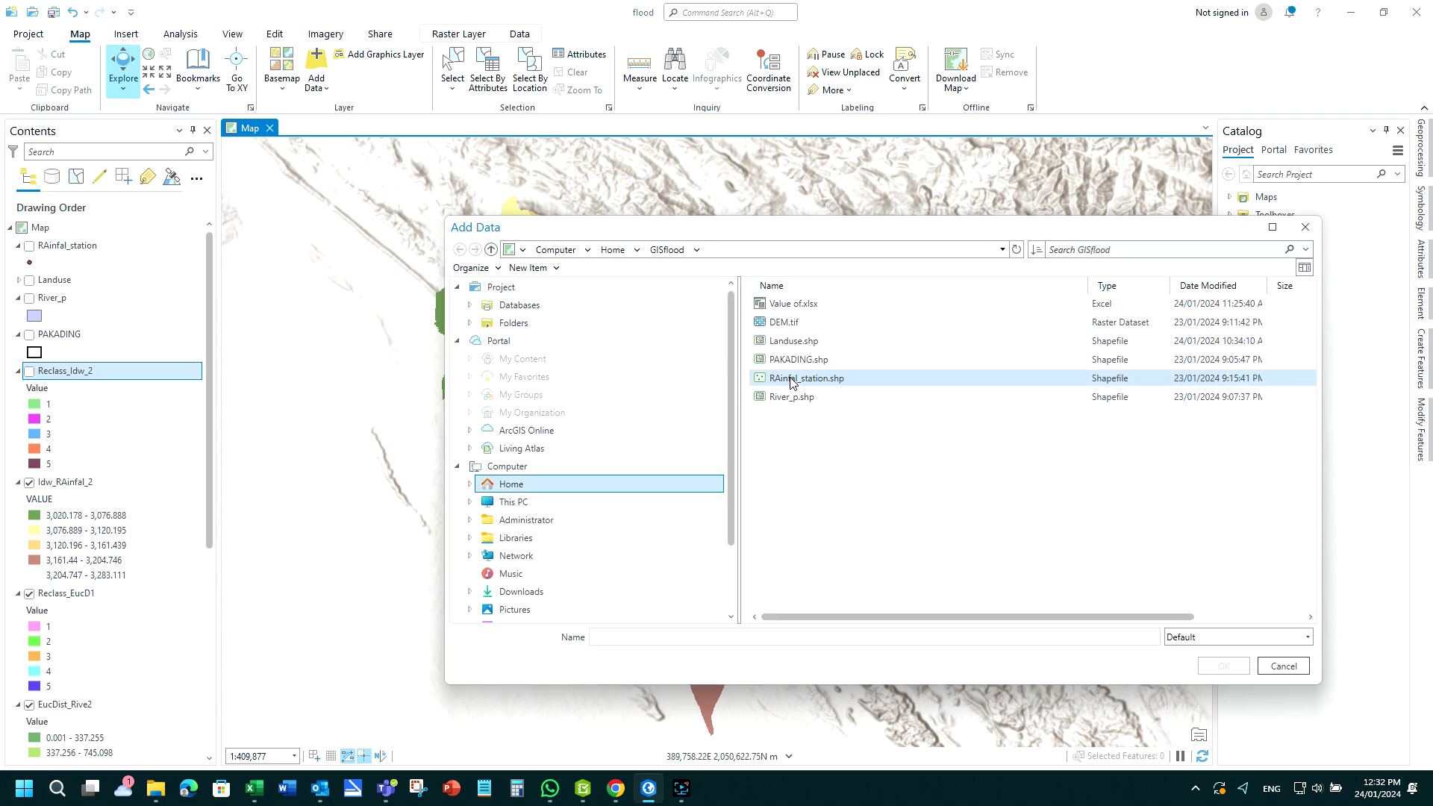
pyautogui.click(795, 327)
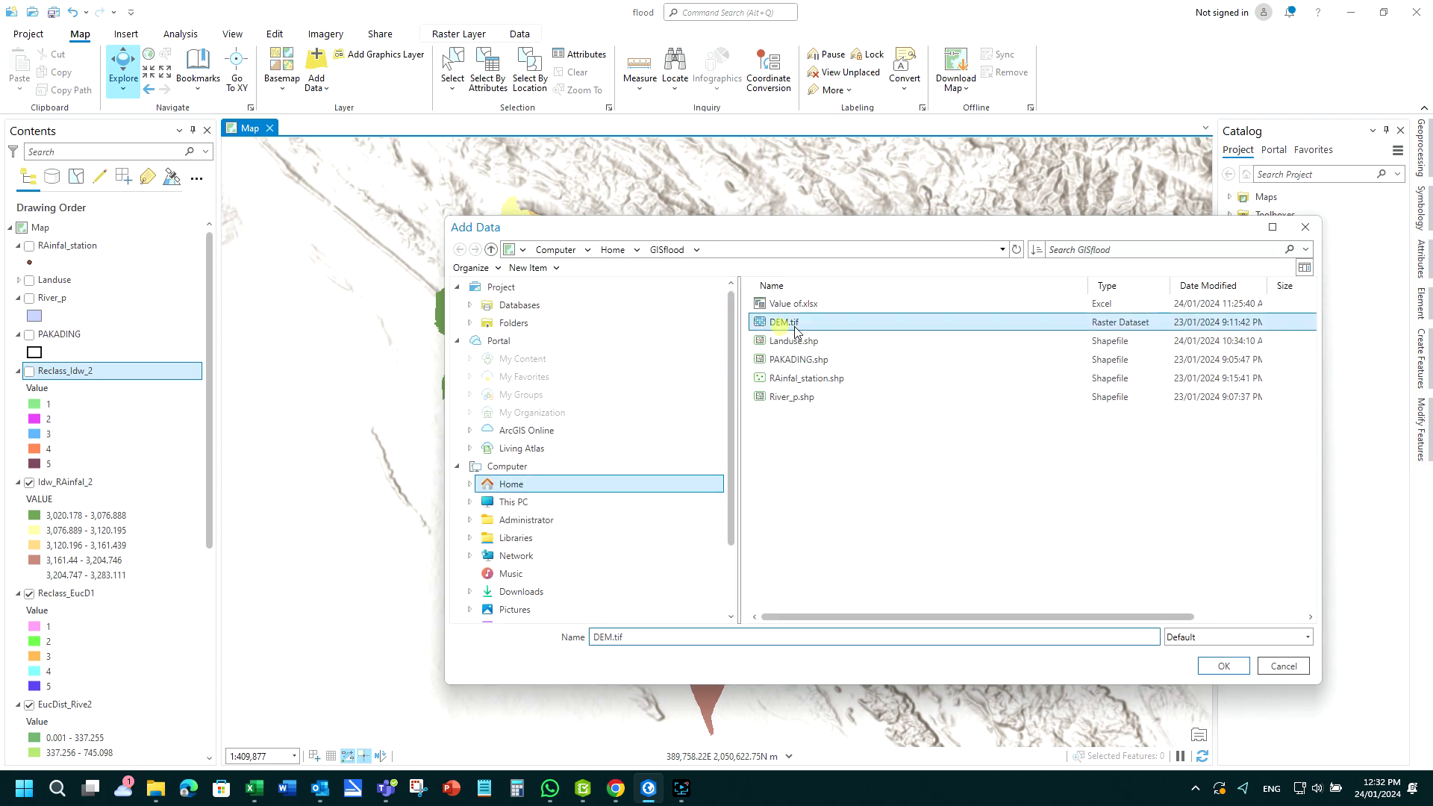
pyautogui.click(1224, 666)
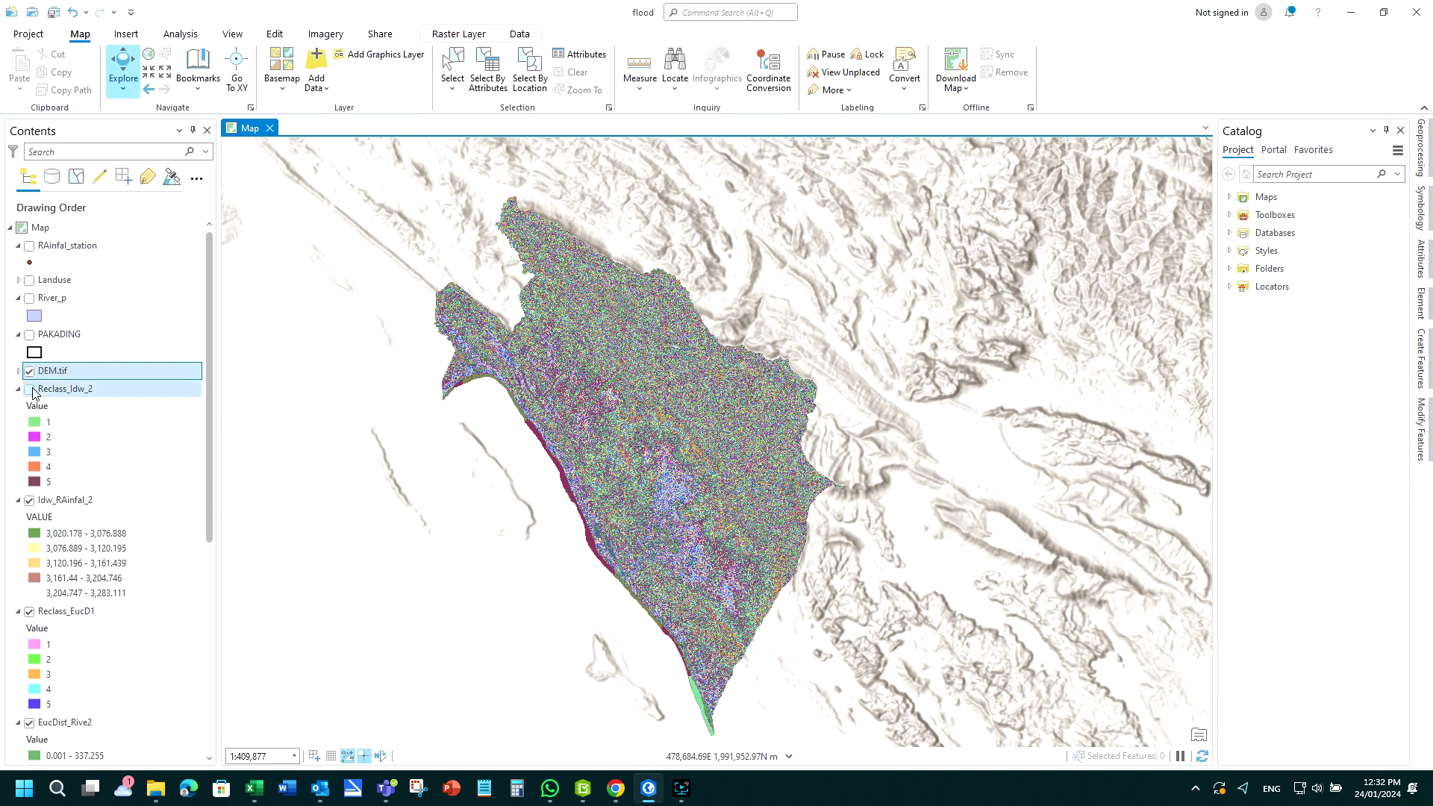
# Step: Hide the Idw_RAinfal_2, Reclass_EucD1, EucDist_Rive2 and World Hillshade layers so that only DEM.tif is displayed
pyautogui.scroll(4, 607, 415)
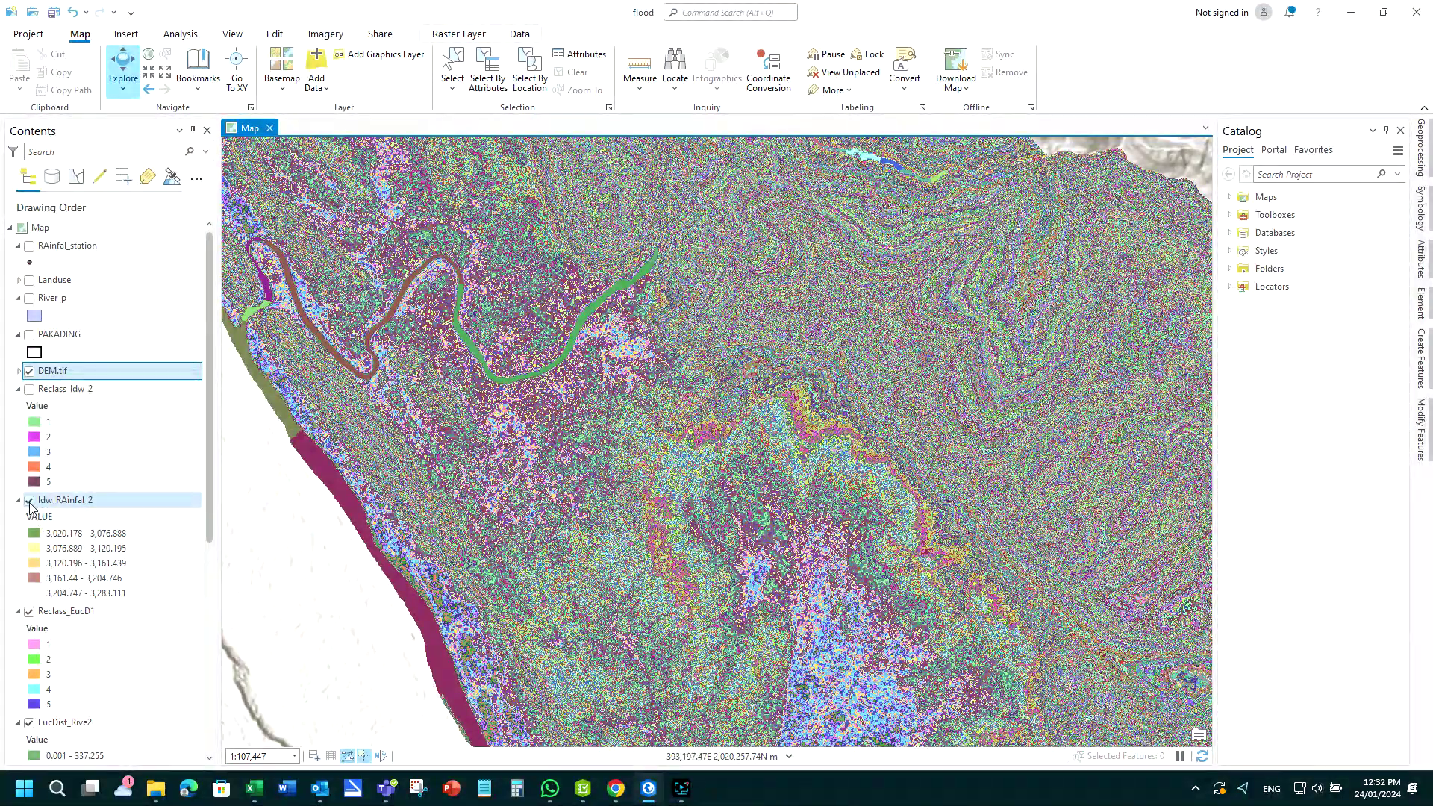
pyautogui.click(29, 500)
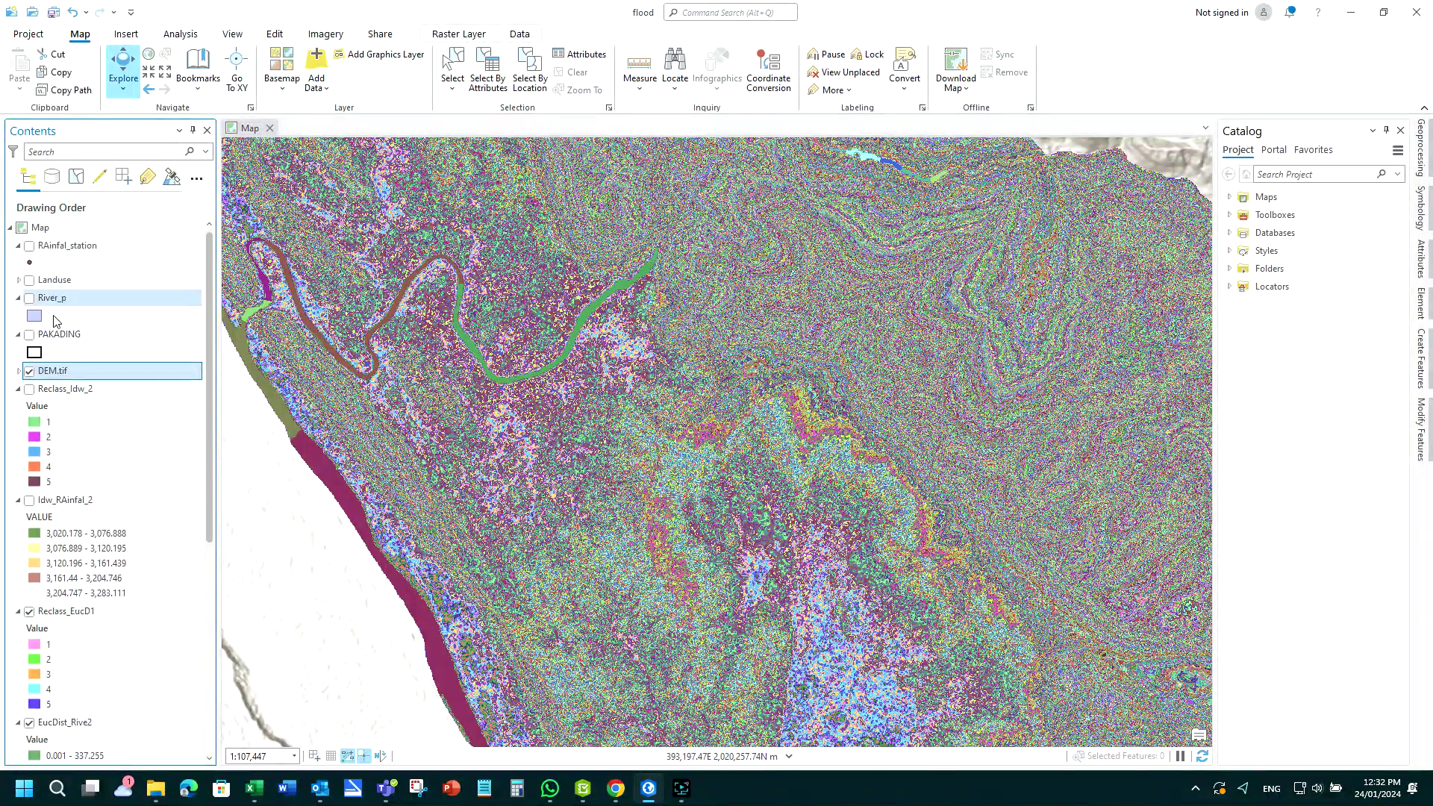
pyautogui.click(52, 370)
pyautogui.scroll(-3, 53, 374)
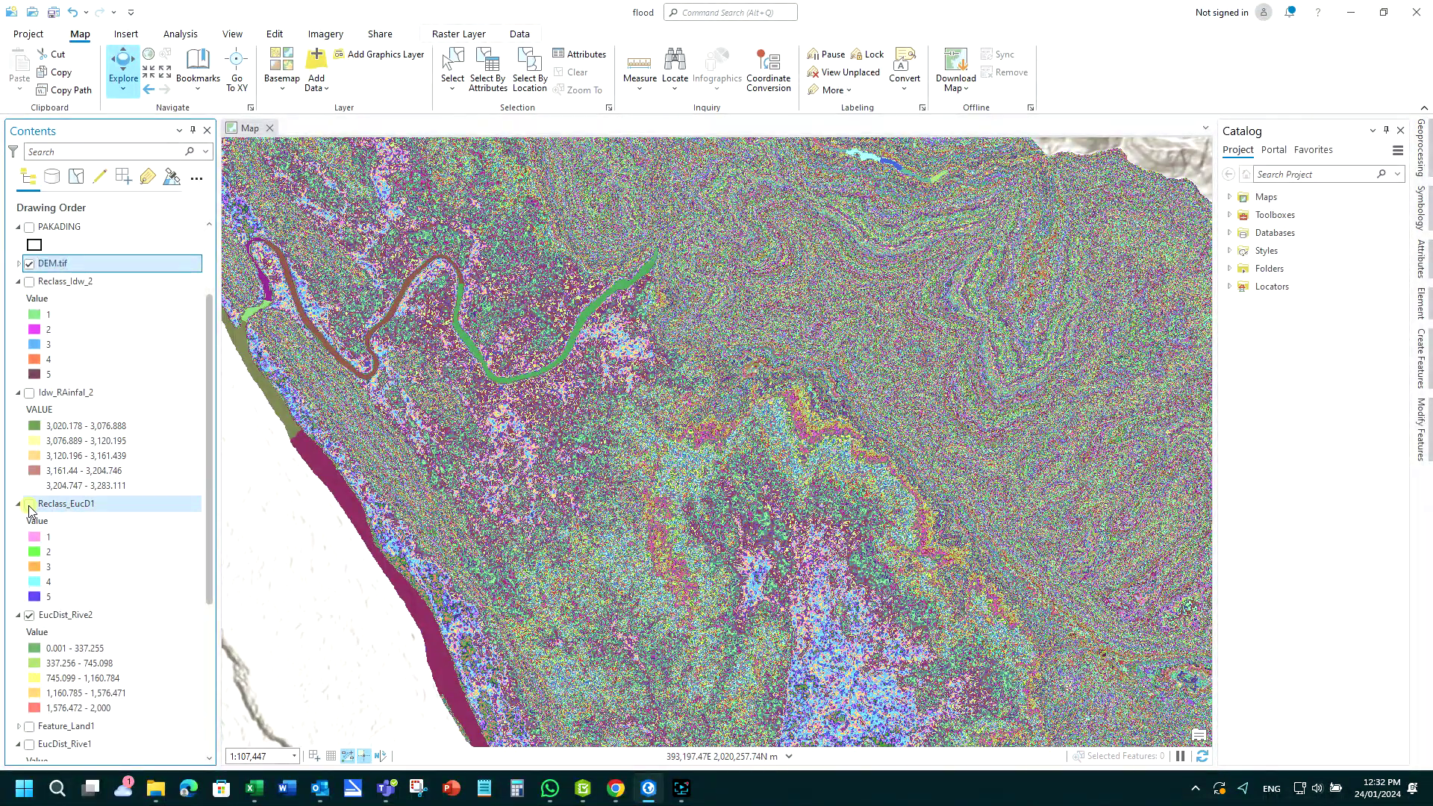
pyautogui.click(29, 506)
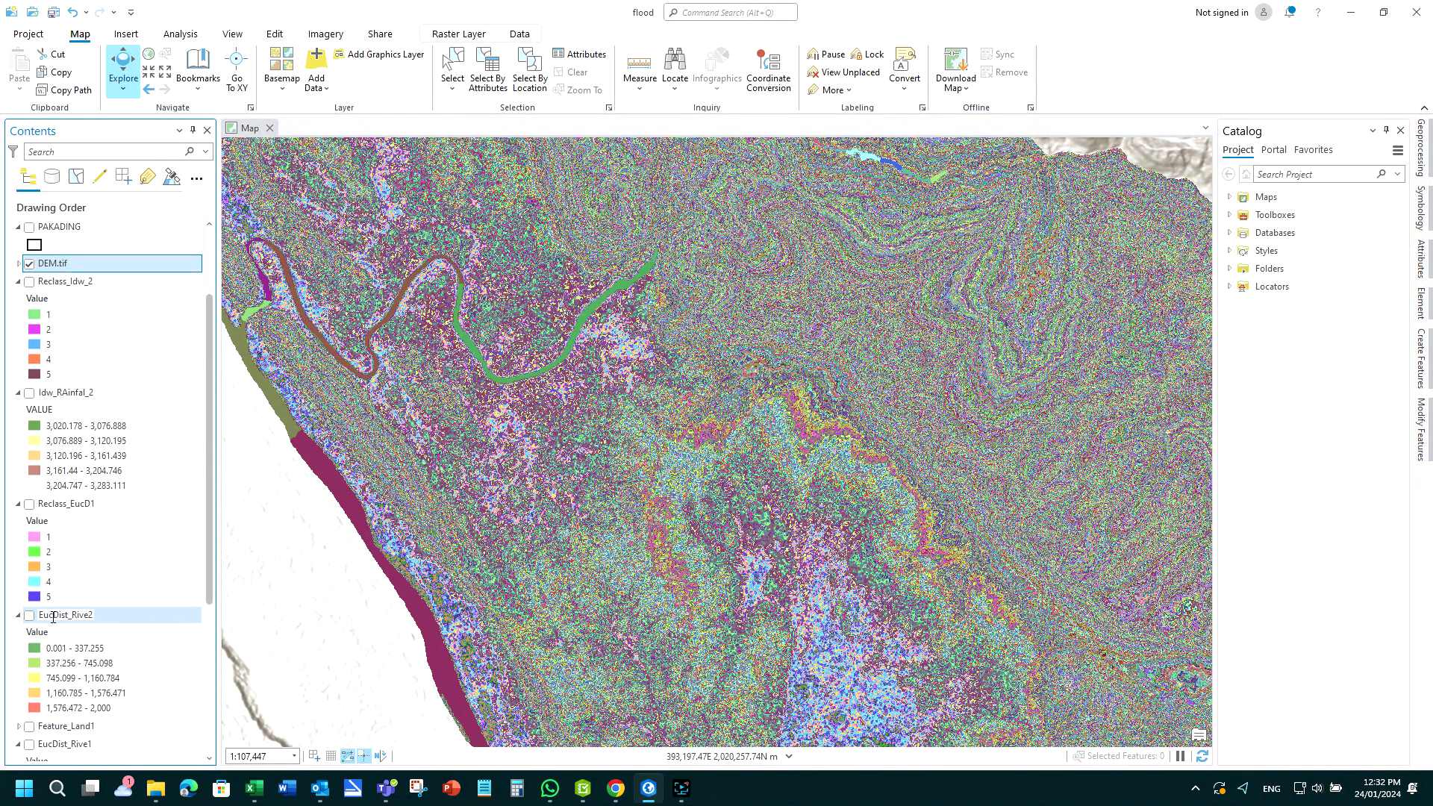
pyautogui.scroll(-6, 53, 617)
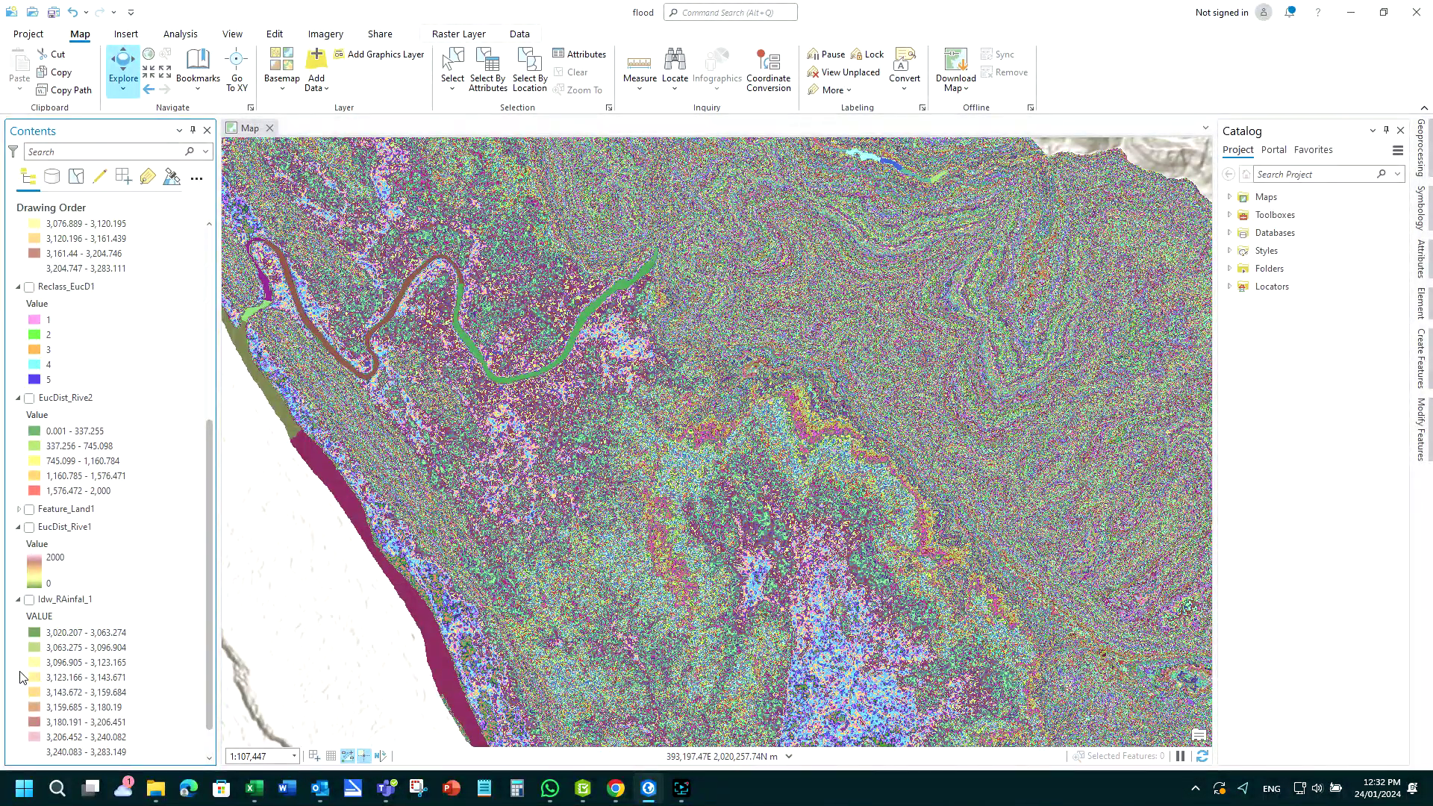
pyautogui.scroll(-1, 27, 616)
pyautogui.click(28, 753)
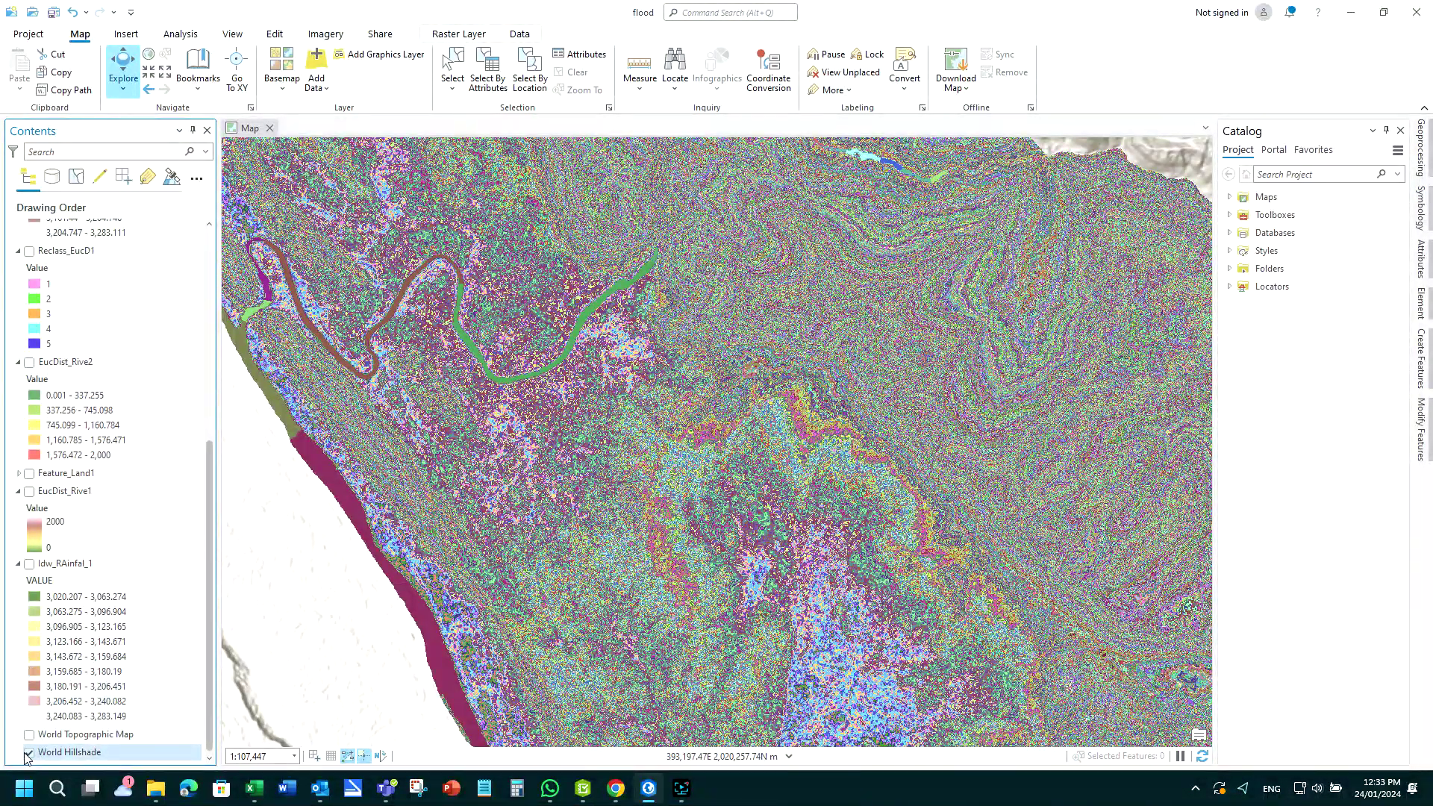
pyautogui.scroll(-4, 479, 534)
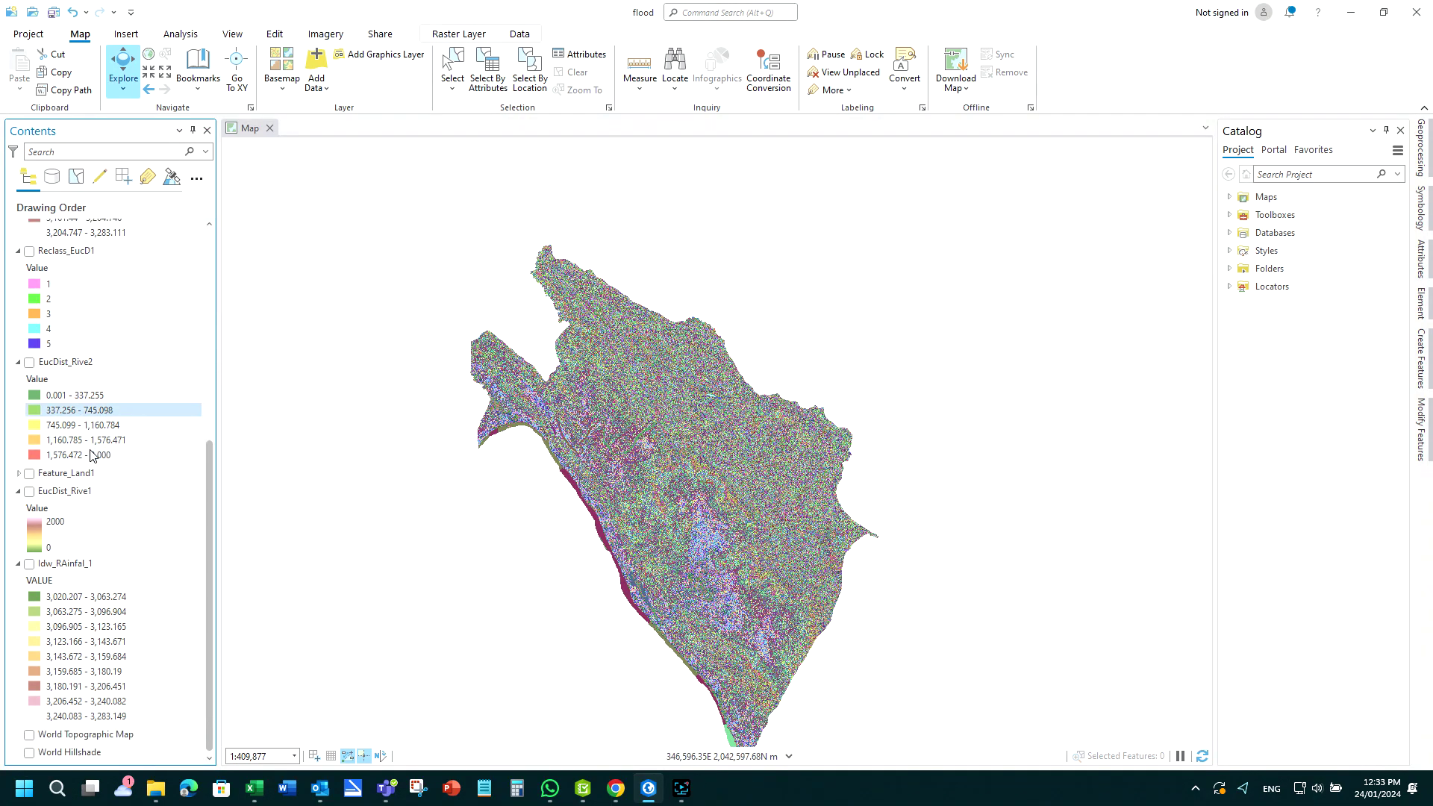
# Step: Expand the DEM.tif legend and look at the general layer properties, leaving them as they are
pyautogui.scroll(9, 91, 455)
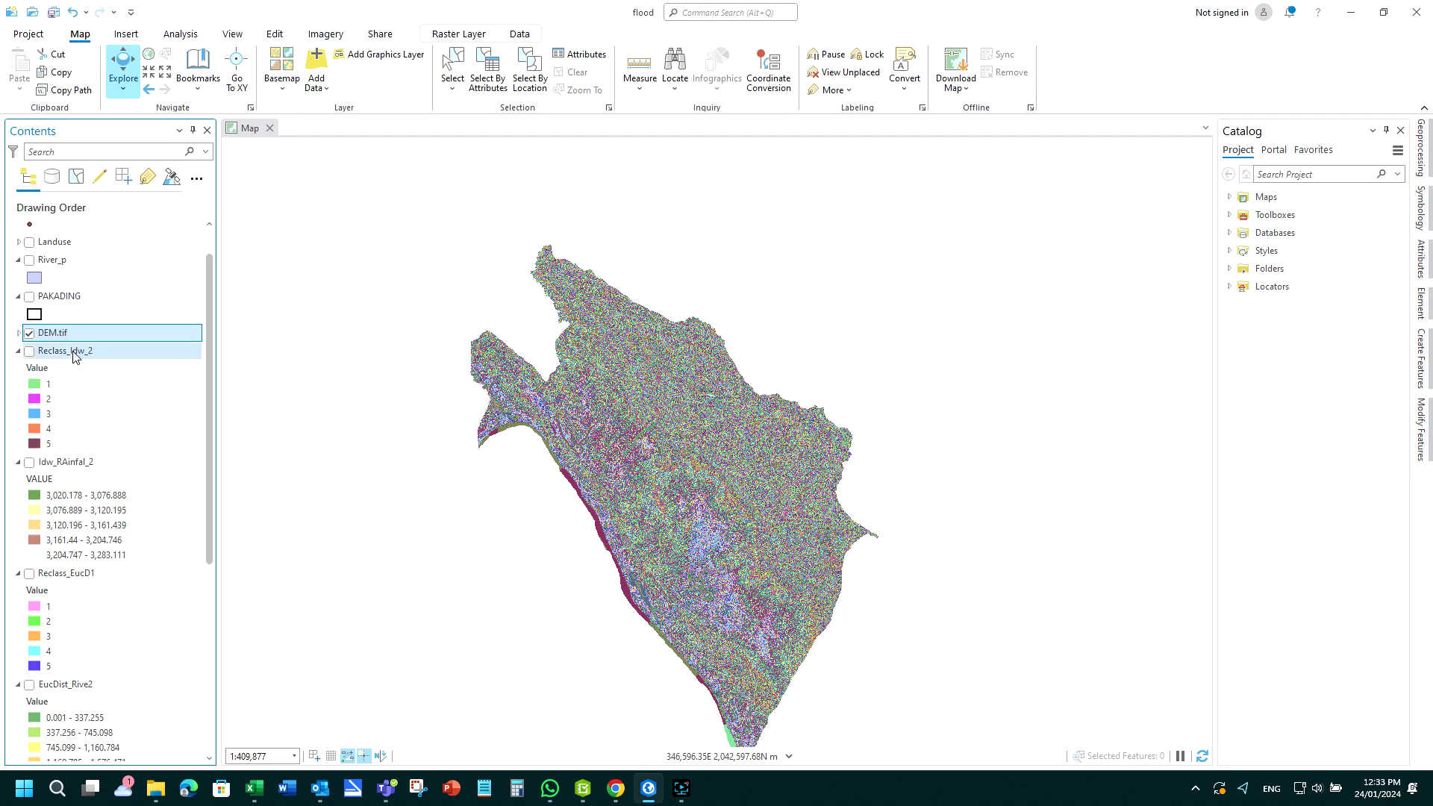
pyautogui.click(29, 332)
pyautogui.click(19, 332)
pyautogui.doubleClick(42, 332)
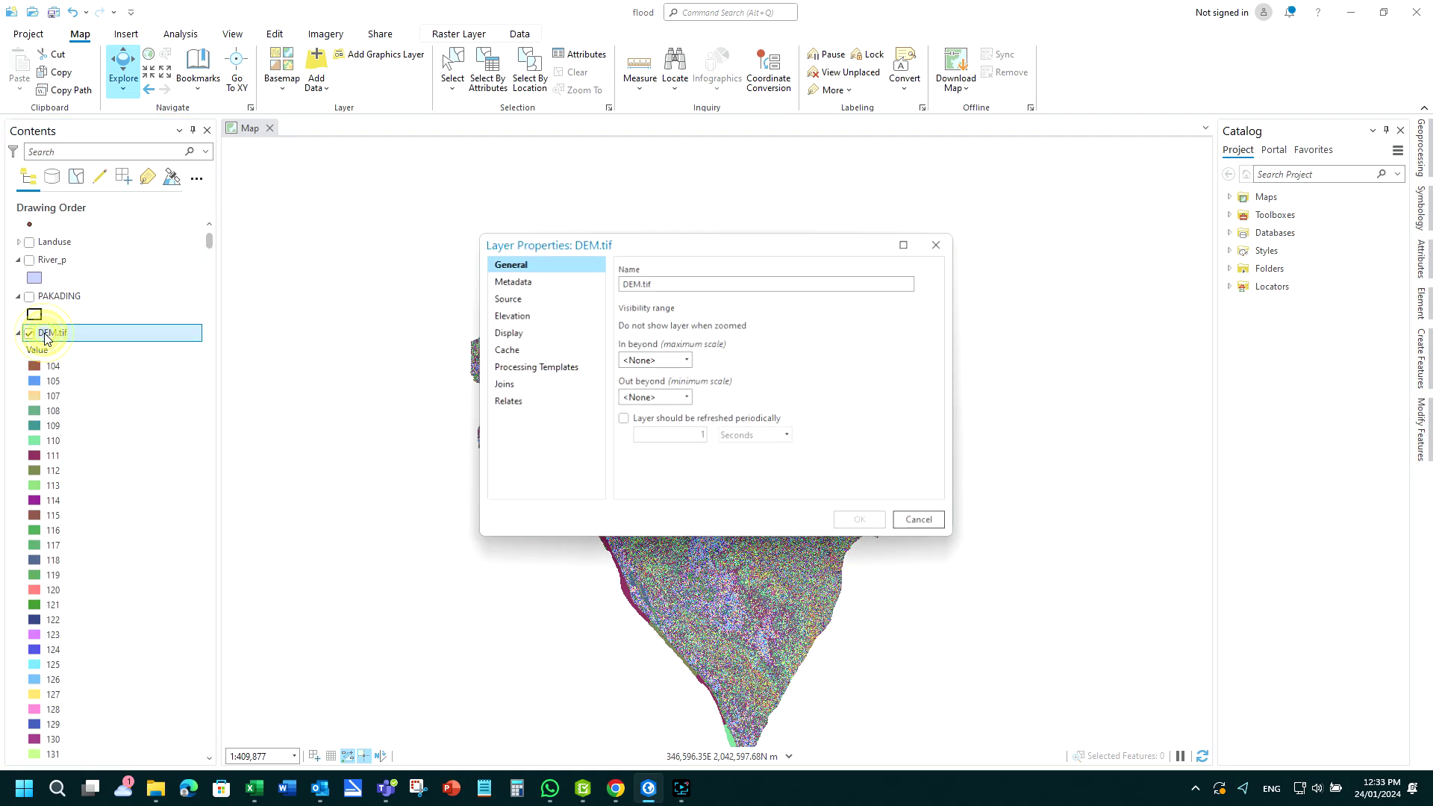
pyautogui.click(938, 244)
# Step: Symbolize DEM.tif with Classify on the Value field, using Natural Breaks (Jenks) and 5 classes
pyautogui.click(1414, 206)
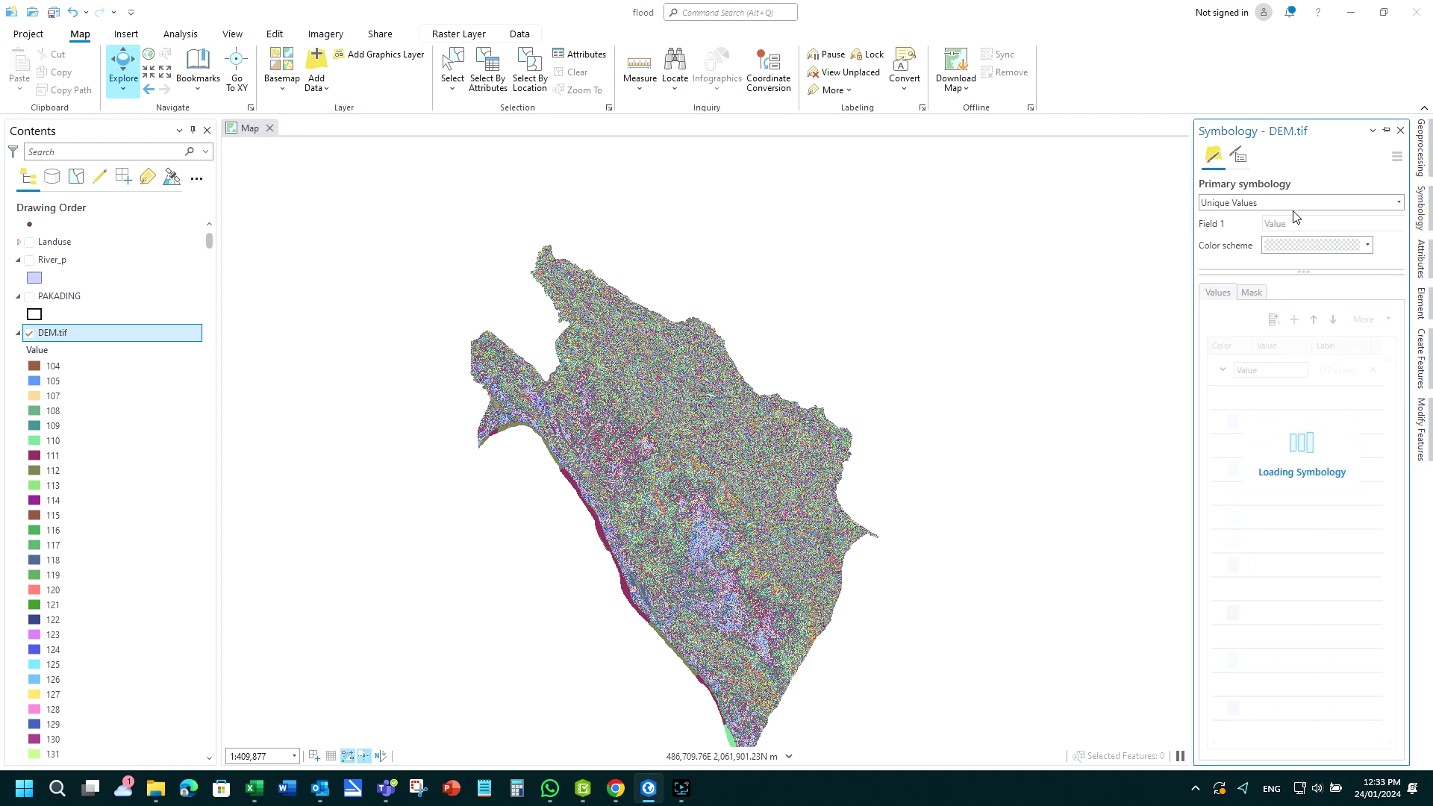
pyautogui.click(1398, 203)
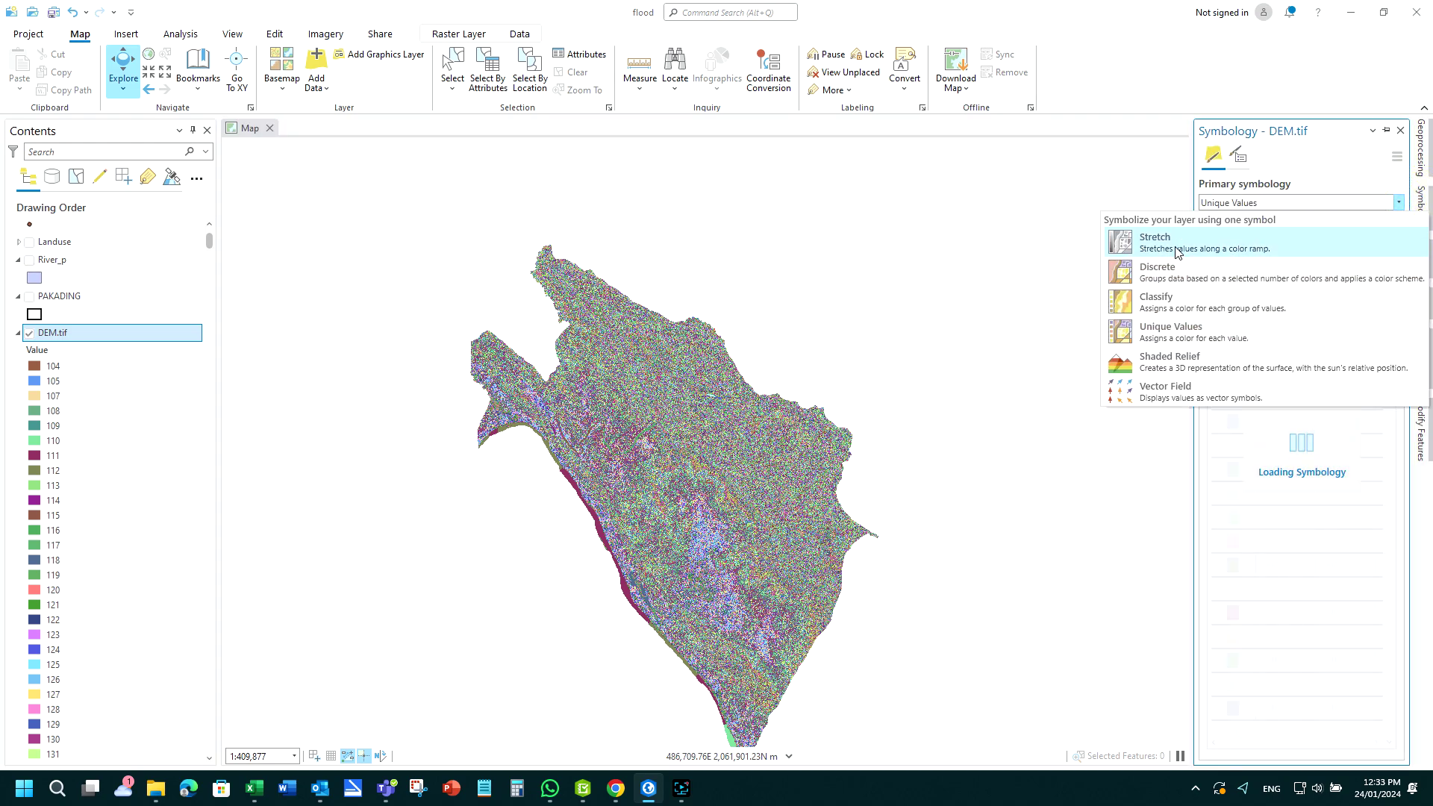
pyautogui.click(1171, 276)
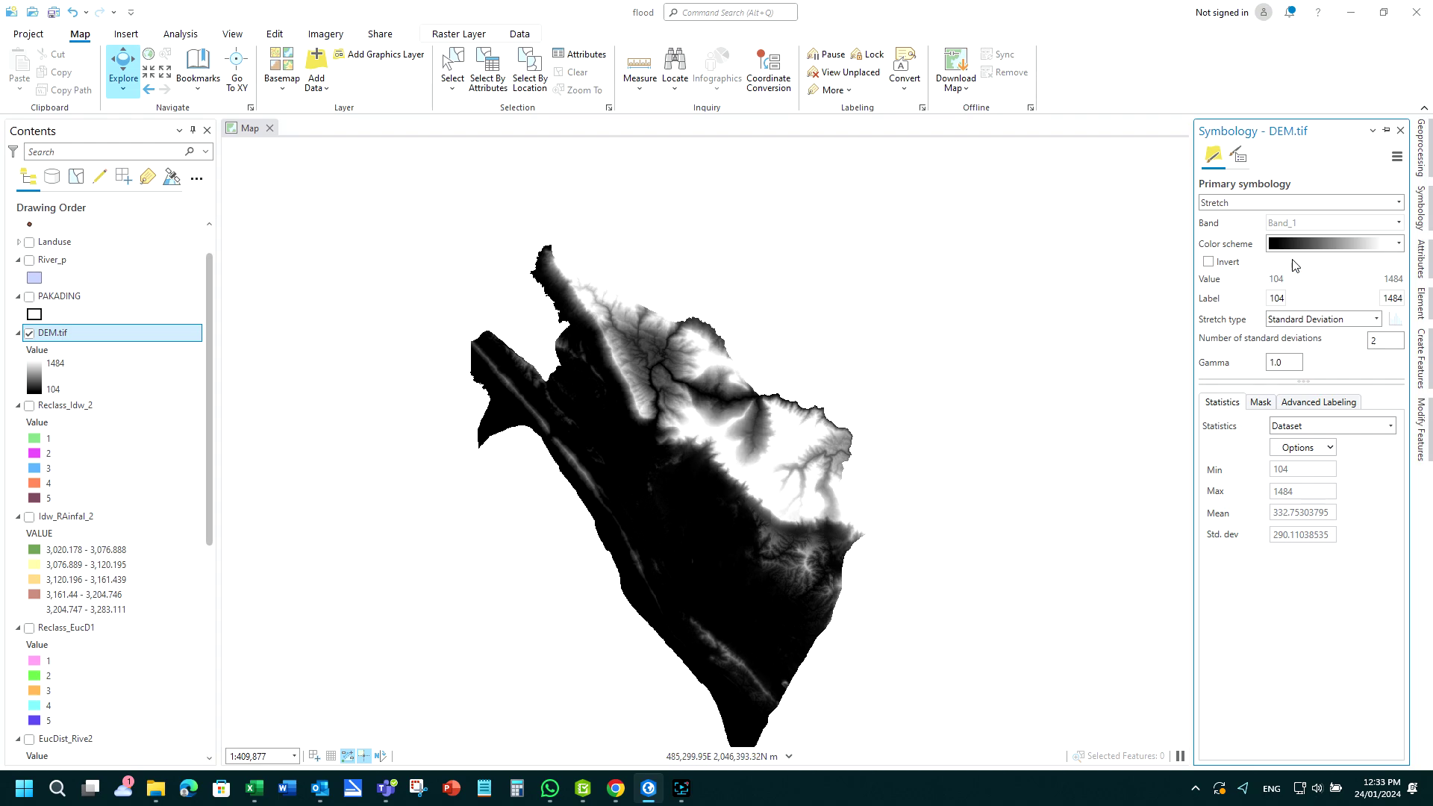
pyautogui.click(1398, 203)
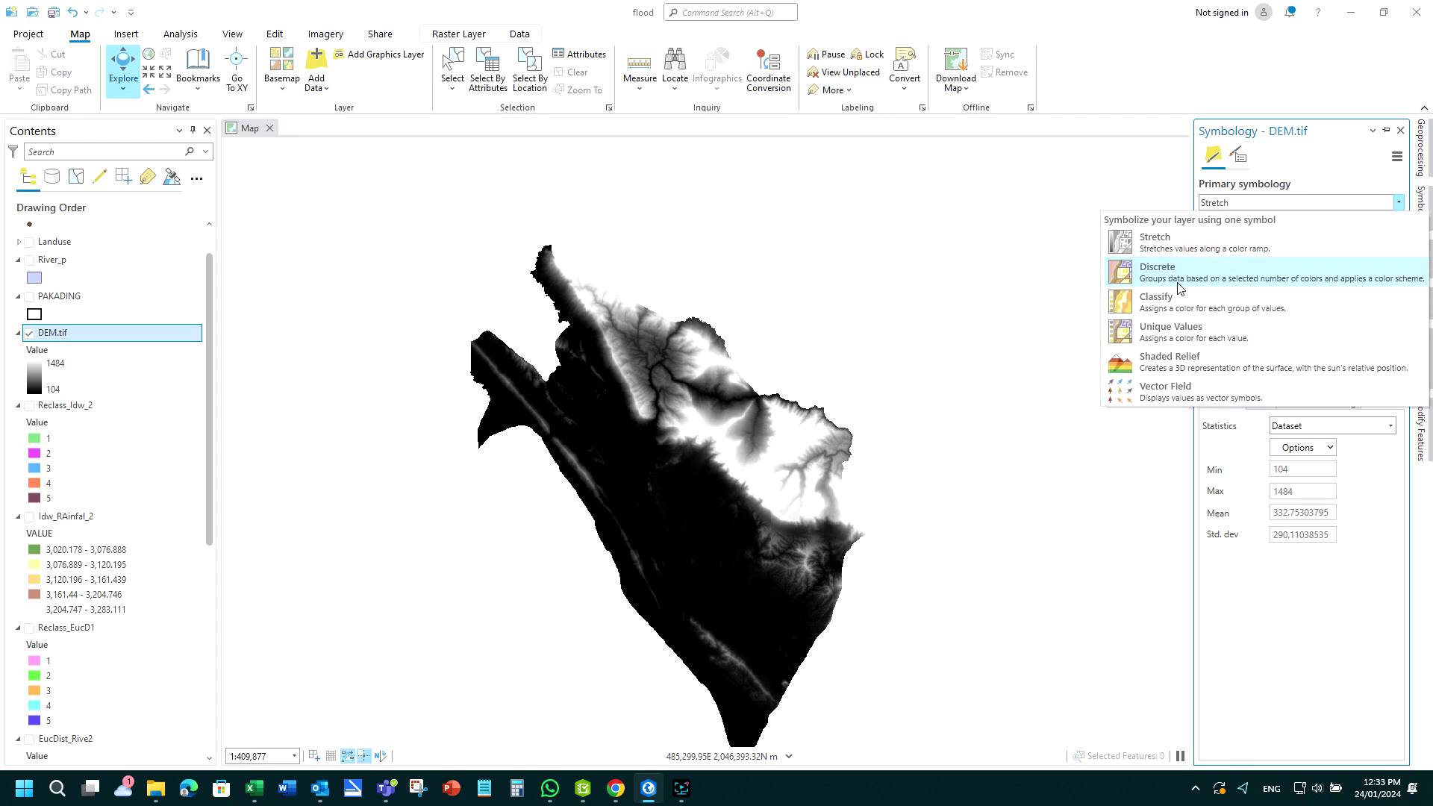
pyautogui.click(1156, 299)
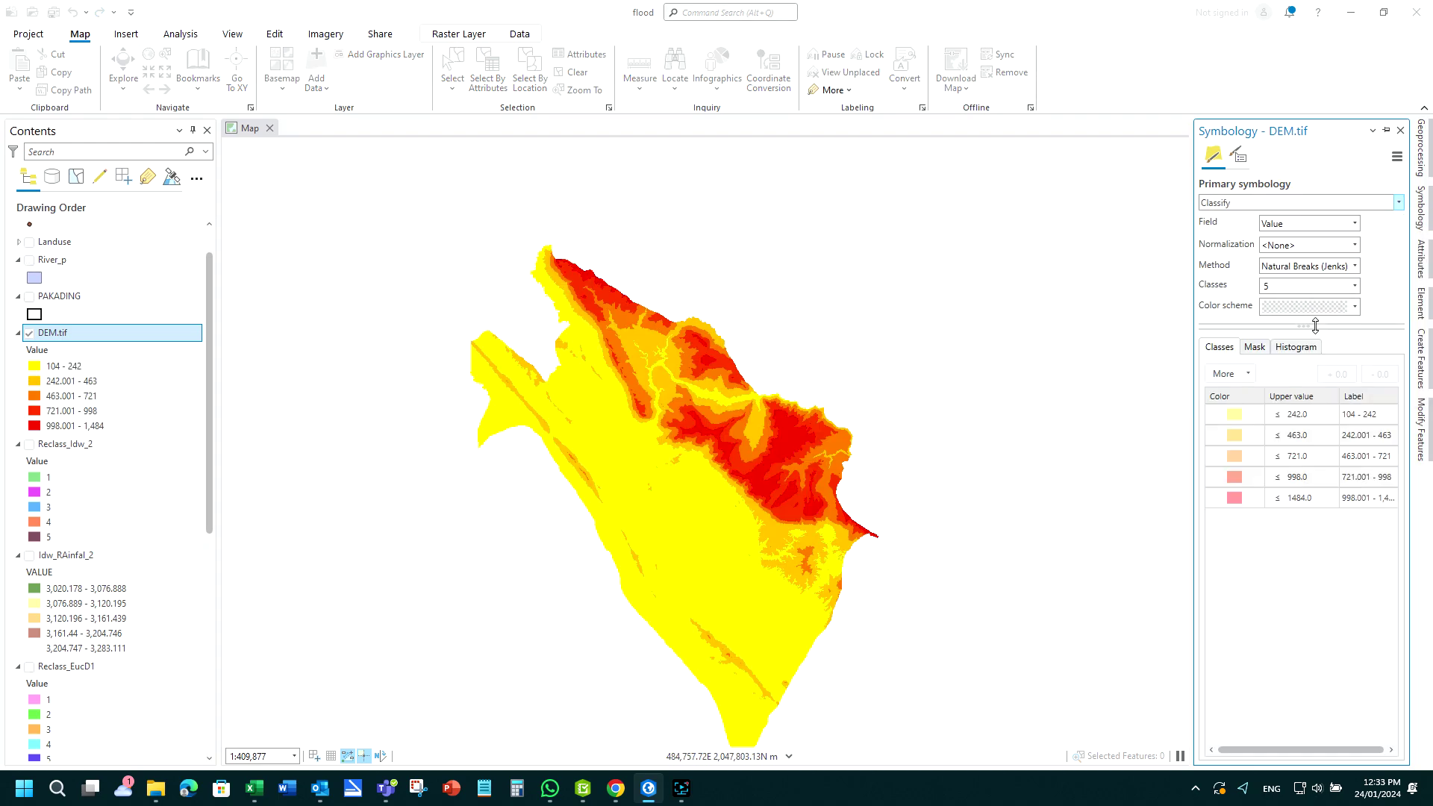
# Step: Apply the elevation color scheme running from pale cyan through green, red and brown to white to the DEM.tif classes
pyautogui.click(1382, 309)
pyautogui.click(1303, 361)
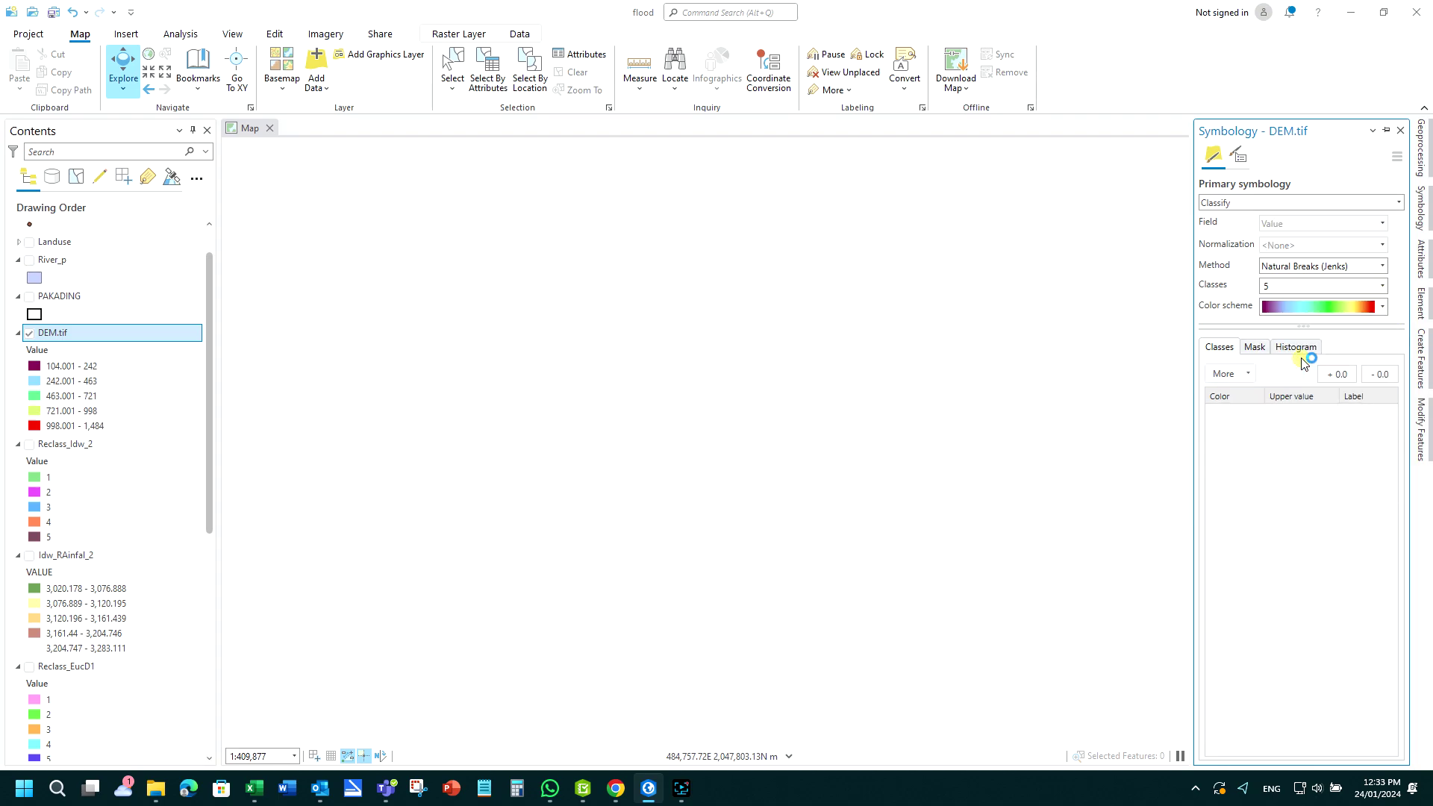
pyautogui.click(1382, 307)
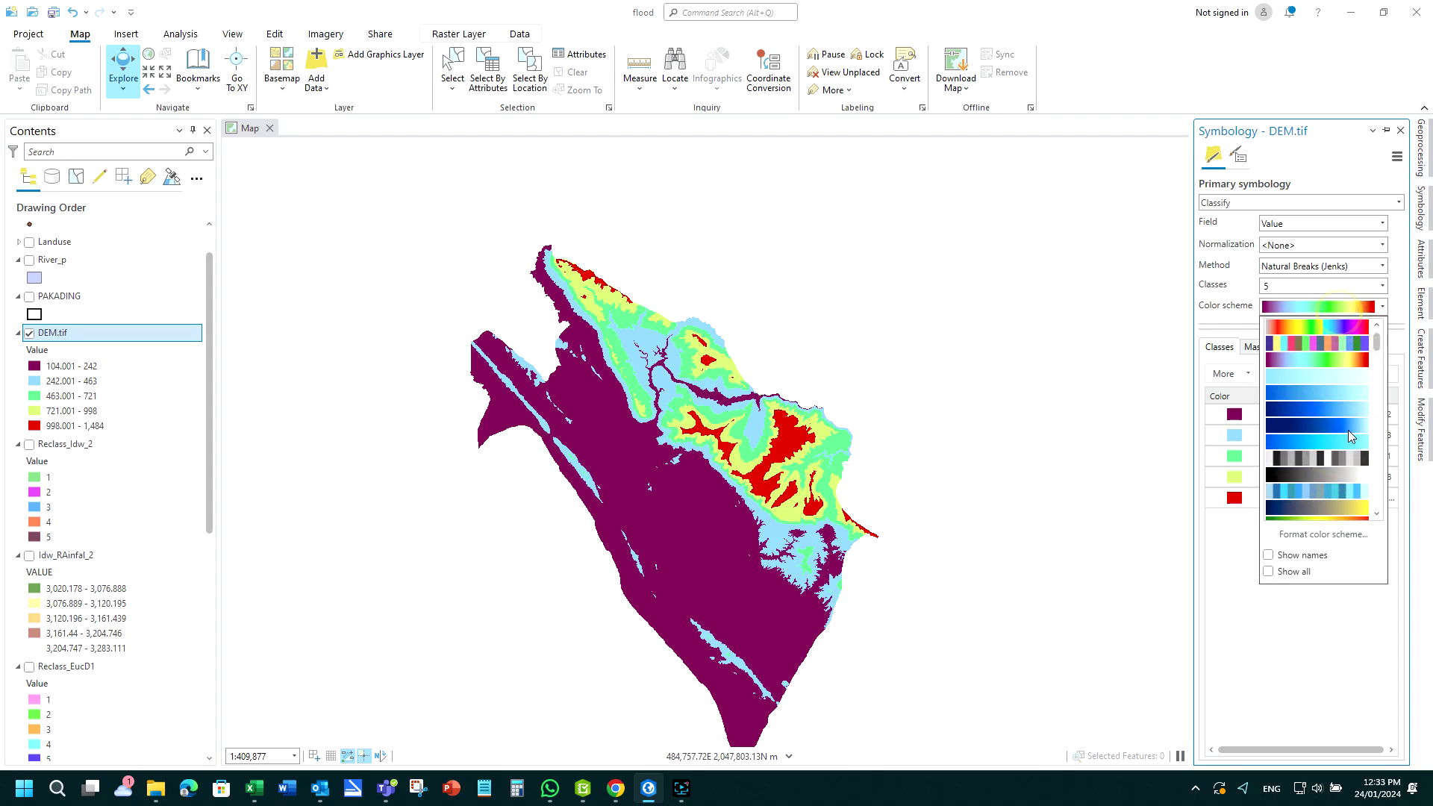
pyautogui.scroll(-2, 1328, 456)
pyautogui.click(1307, 475)
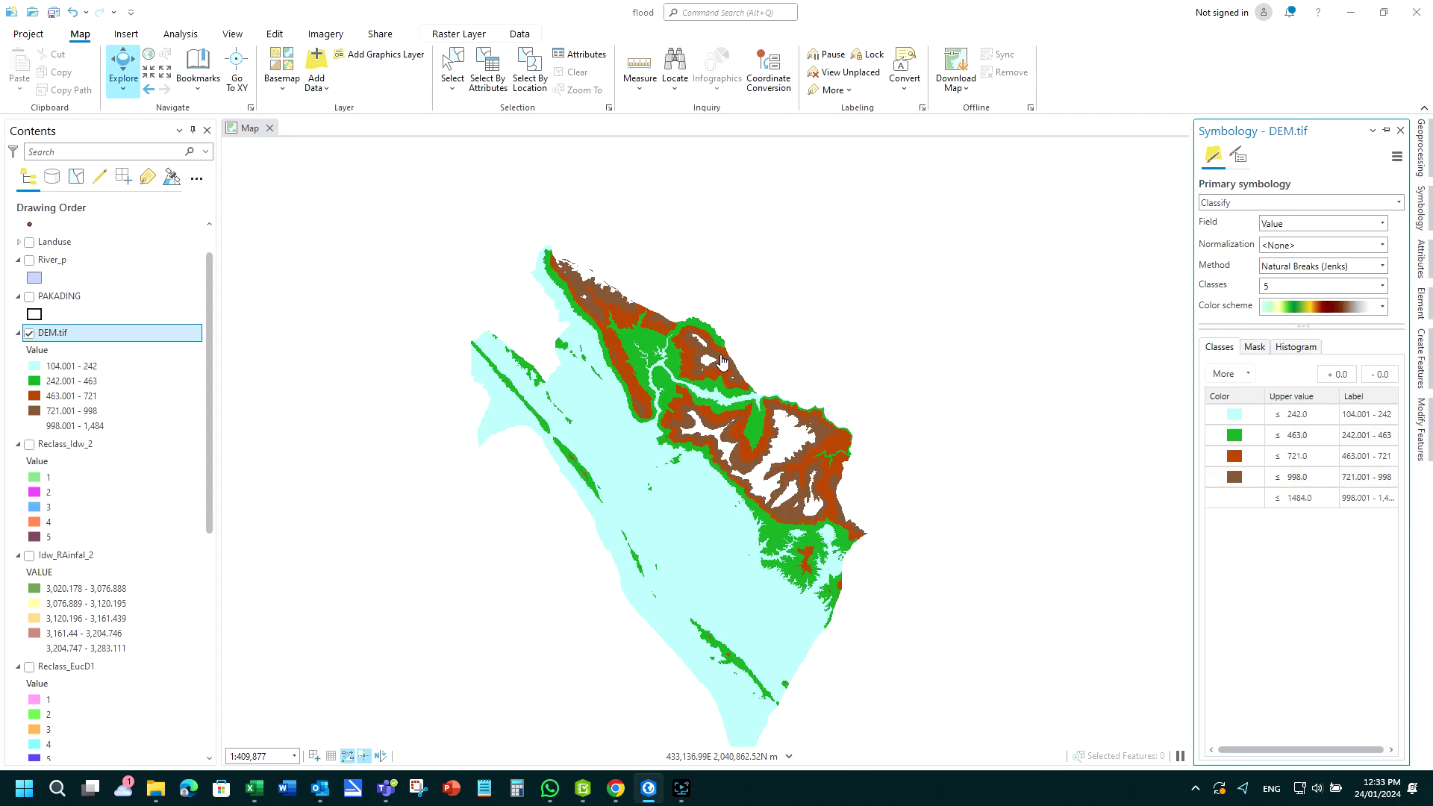
# Step: Turn on the World Hillshade basemap layer so that it shows beneath the classified DEM.tif
pyautogui.scroll(-10, 45, 522)
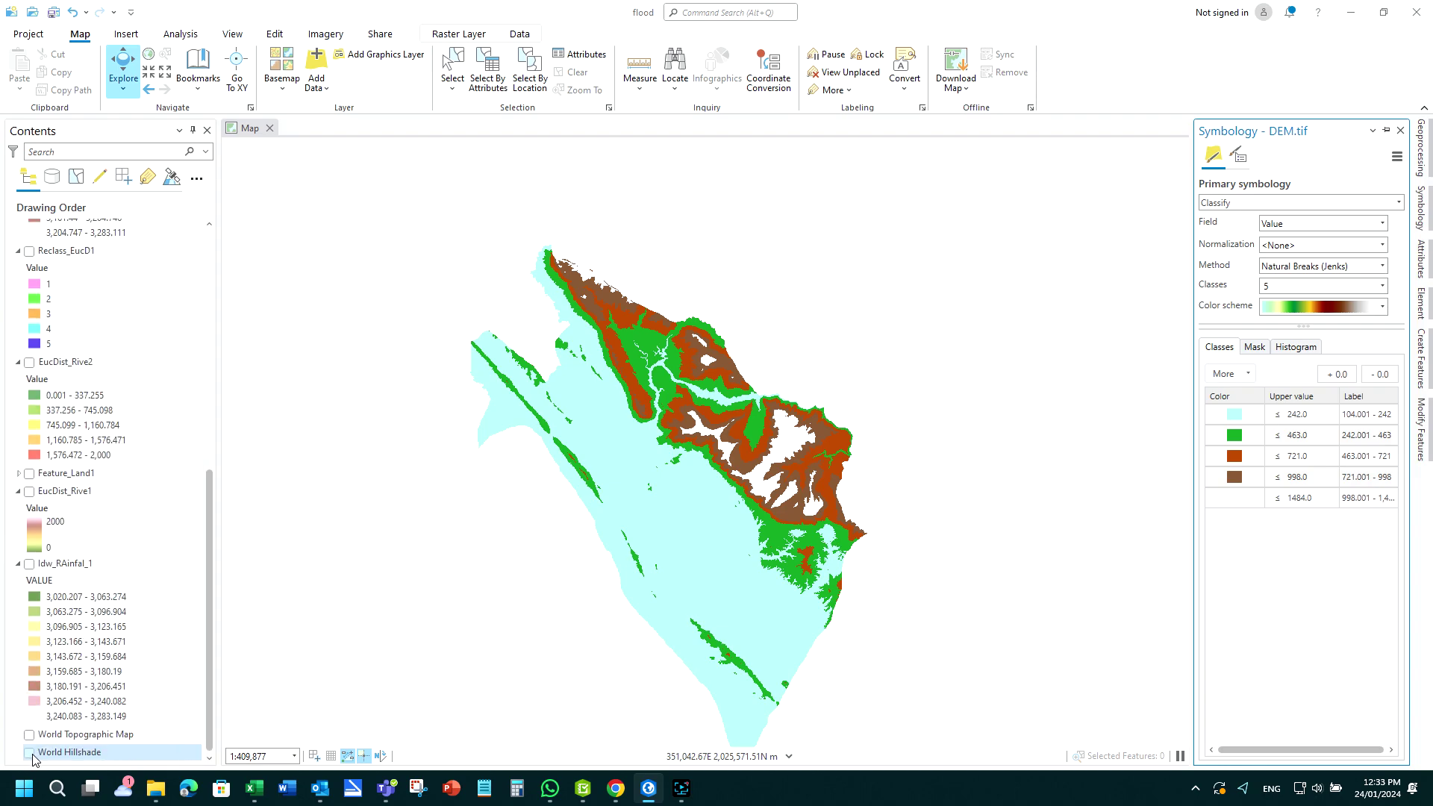
pyautogui.click(34, 755)
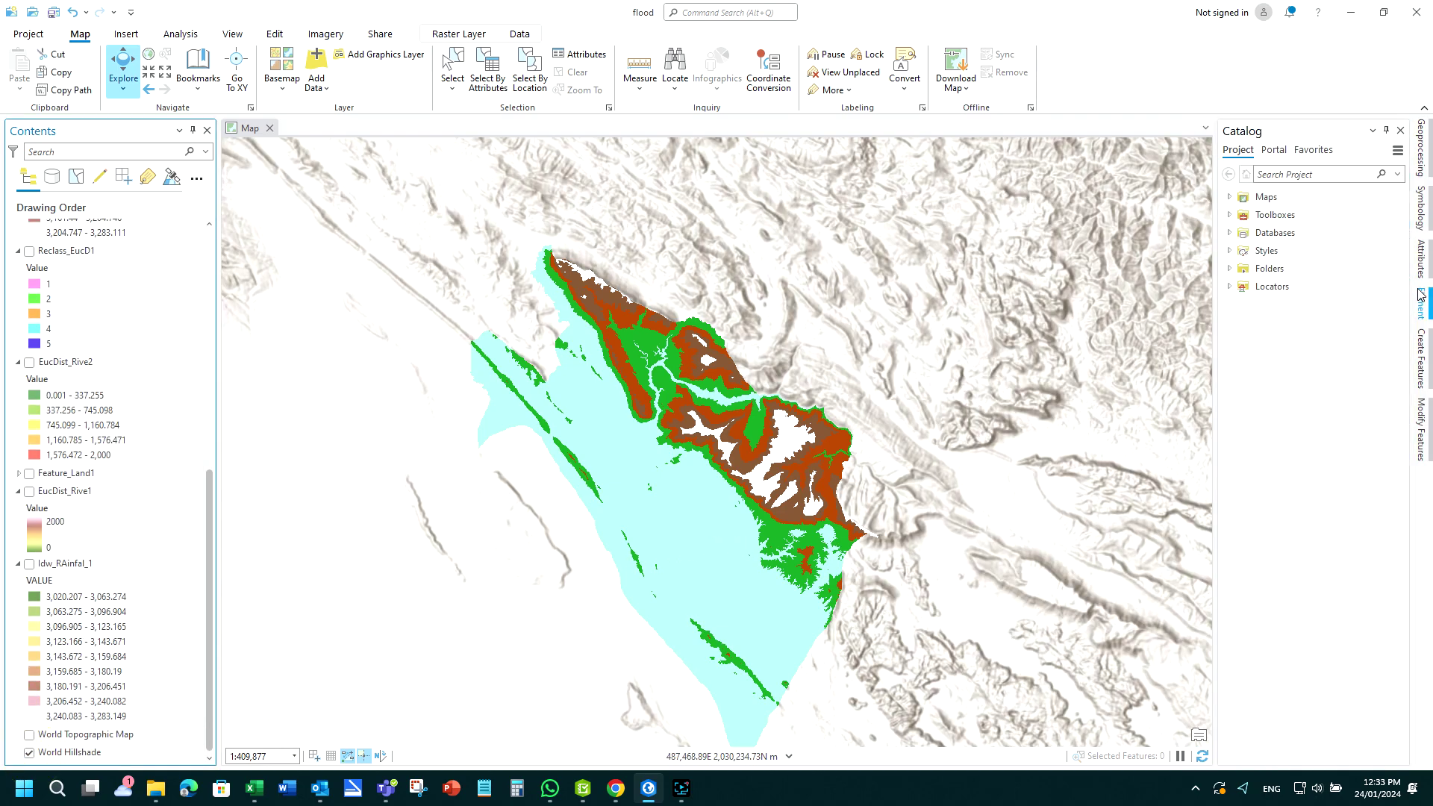
# Step: Start a fresh Reclassify run with DEM.tif as the input raster
pyautogui.click(1420, 147)
pyautogui.click(1207, 211)
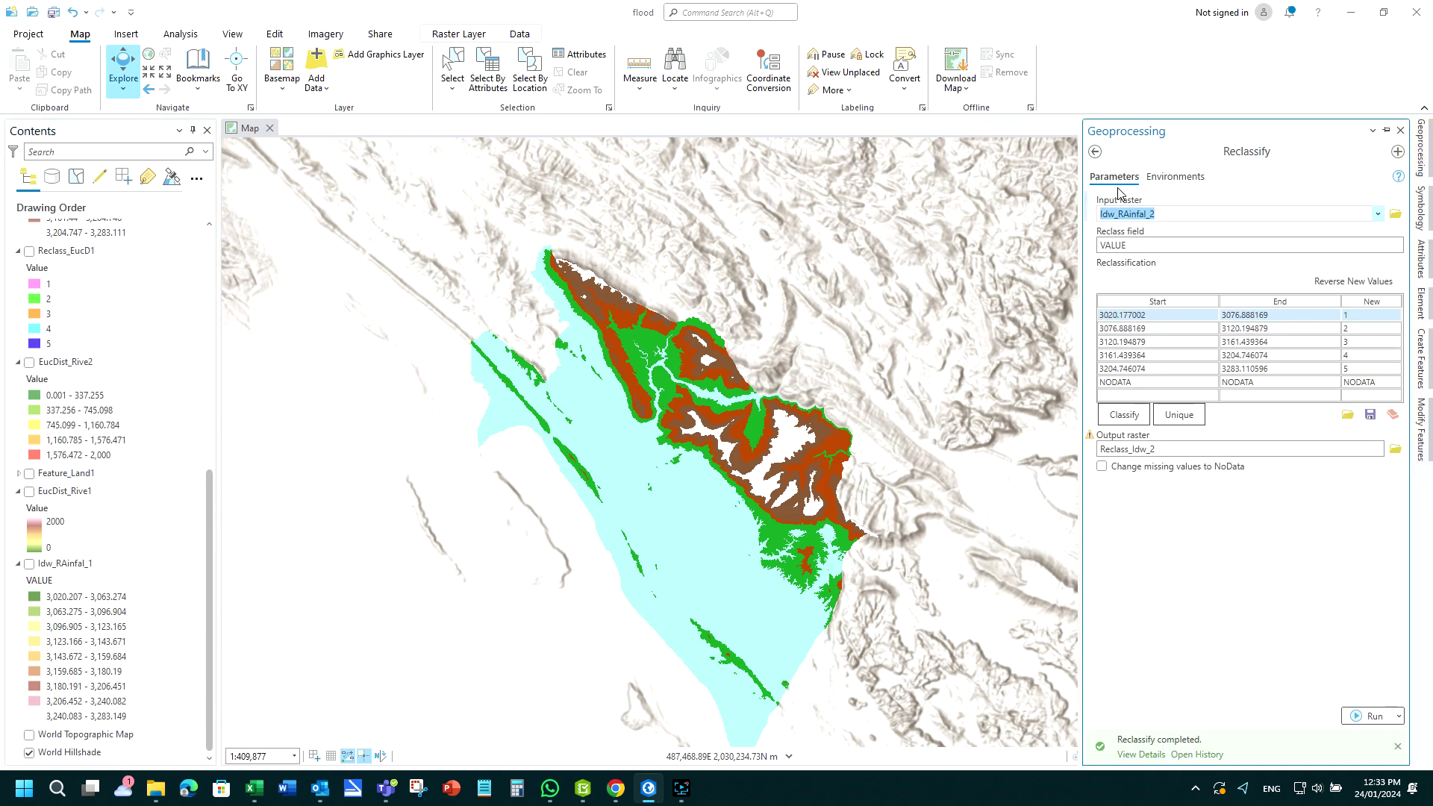
pyautogui.click(1377, 214)
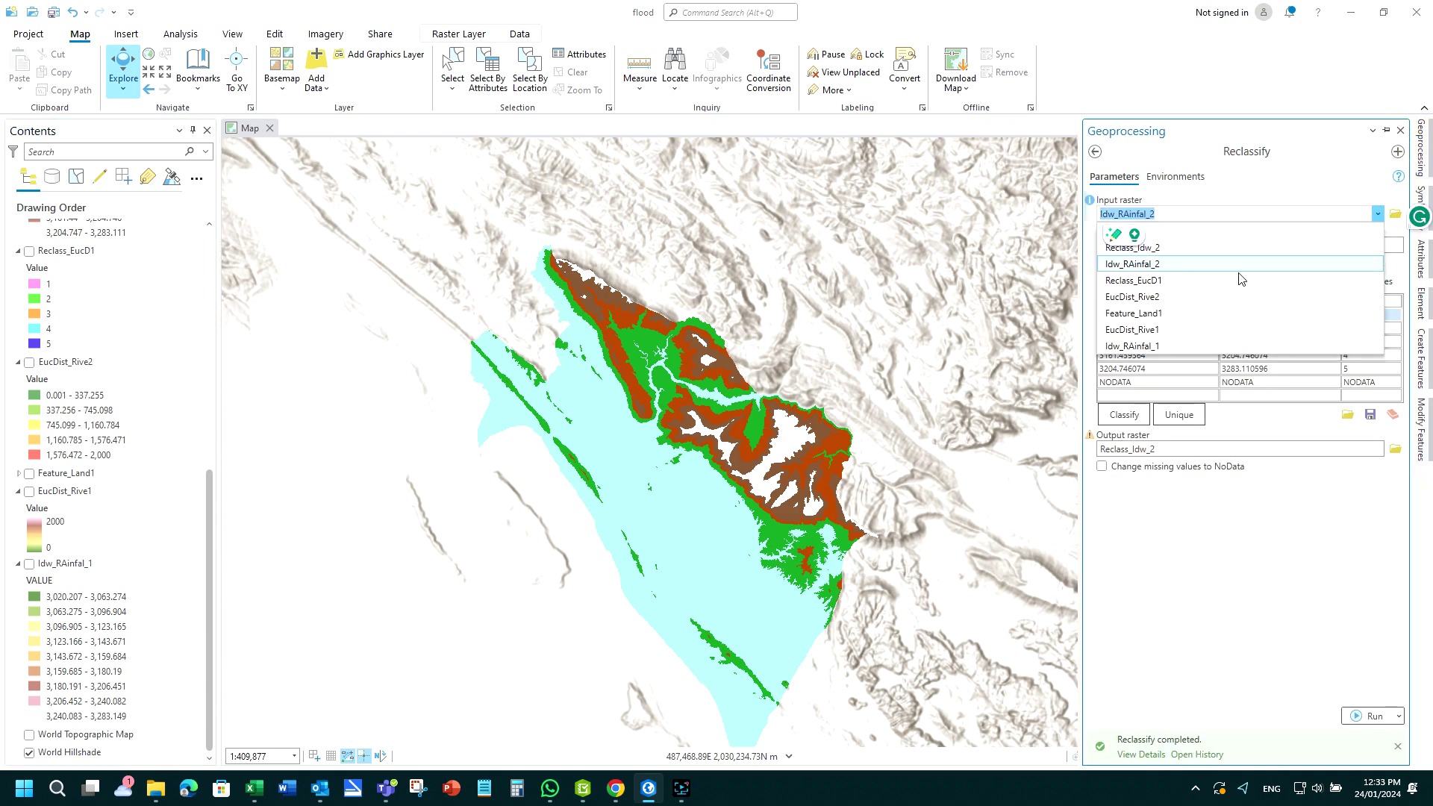
pyautogui.click(1216, 533)
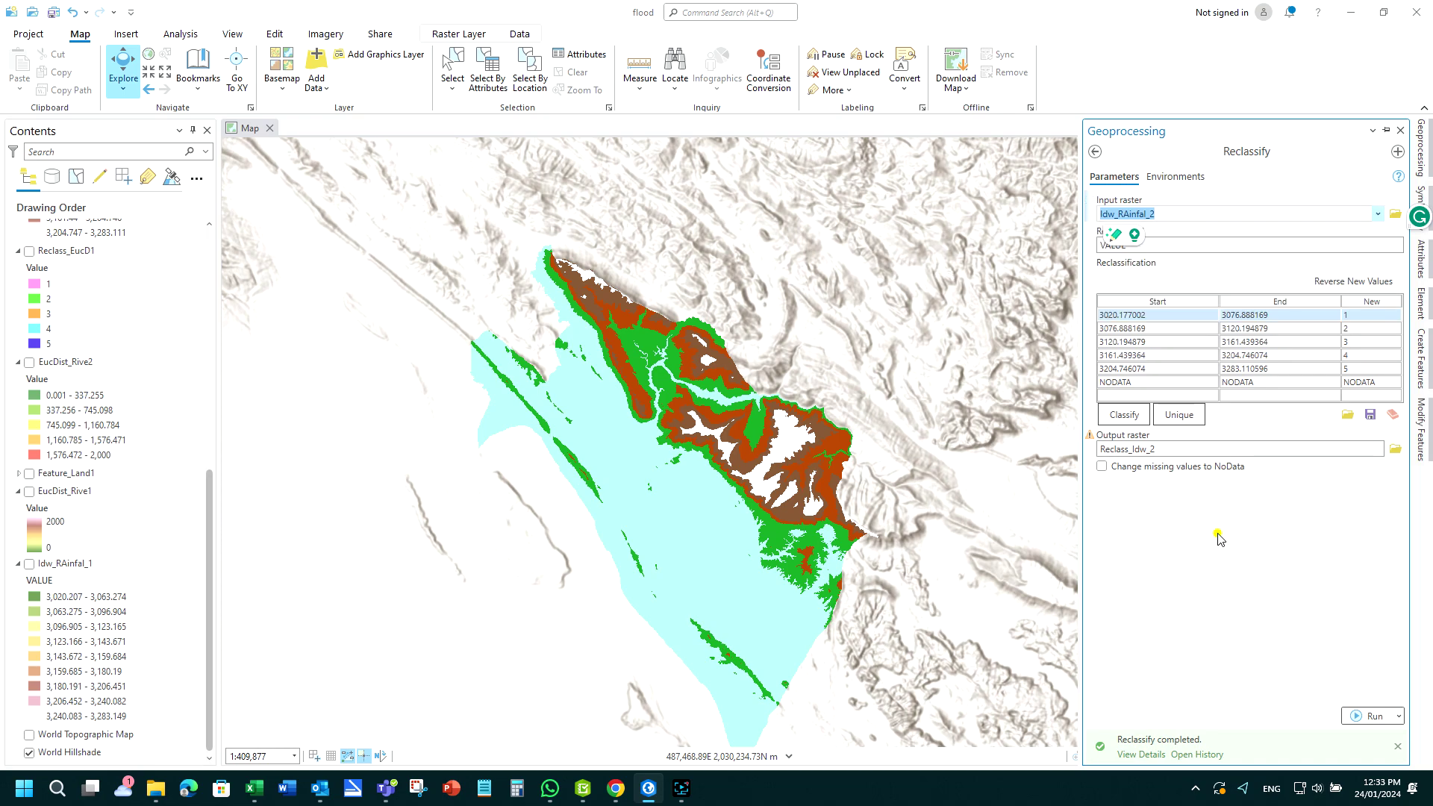
pyautogui.click(1092, 154)
pyautogui.click(1119, 179)
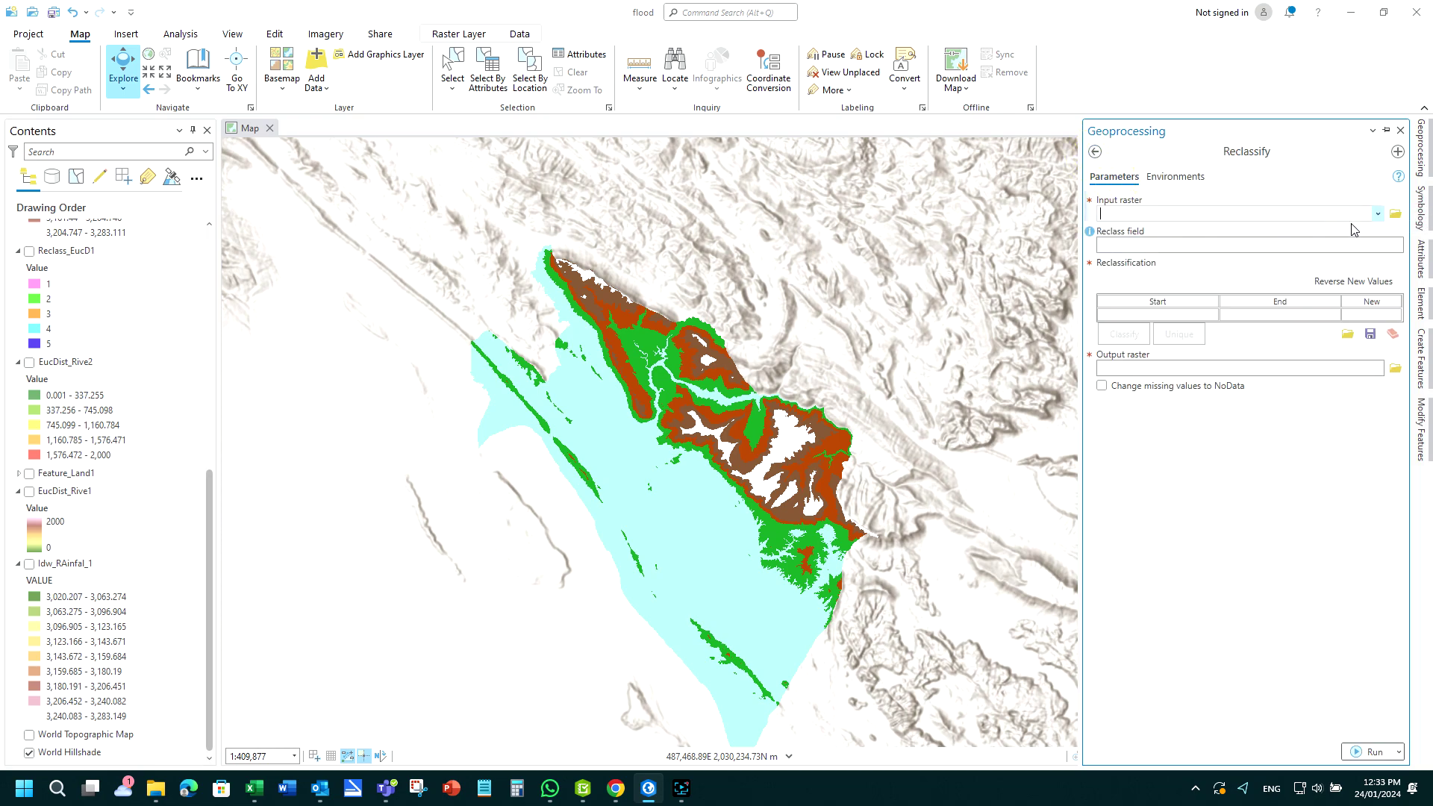
pyautogui.click(1377, 213)
pyautogui.click(1121, 230)
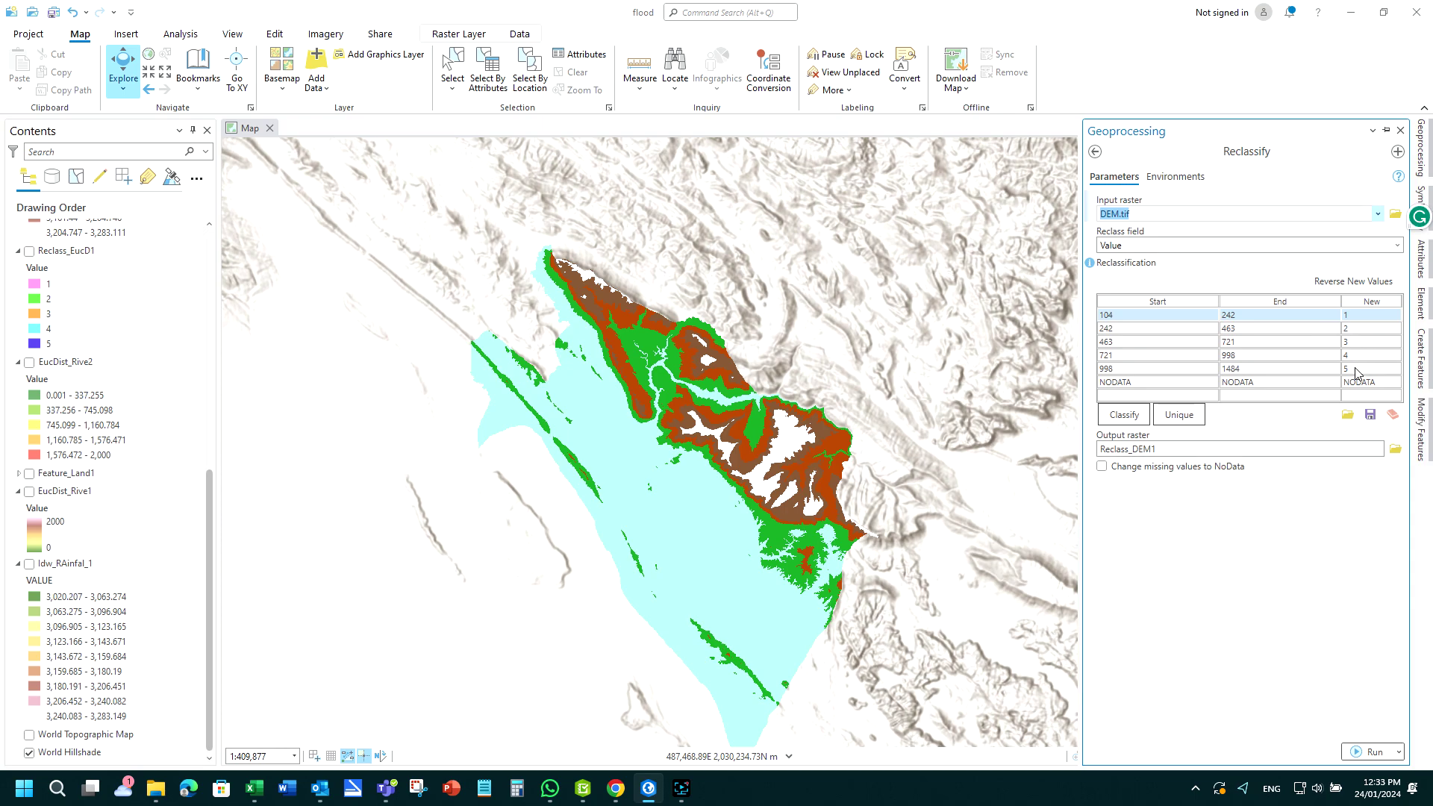
# Step: Assign new values 5, 4, 3, 2 and 1 to the DEM.tif elevation ranges from lowest to highest, and run Reclassify
pyautogui.click(1351, 316)
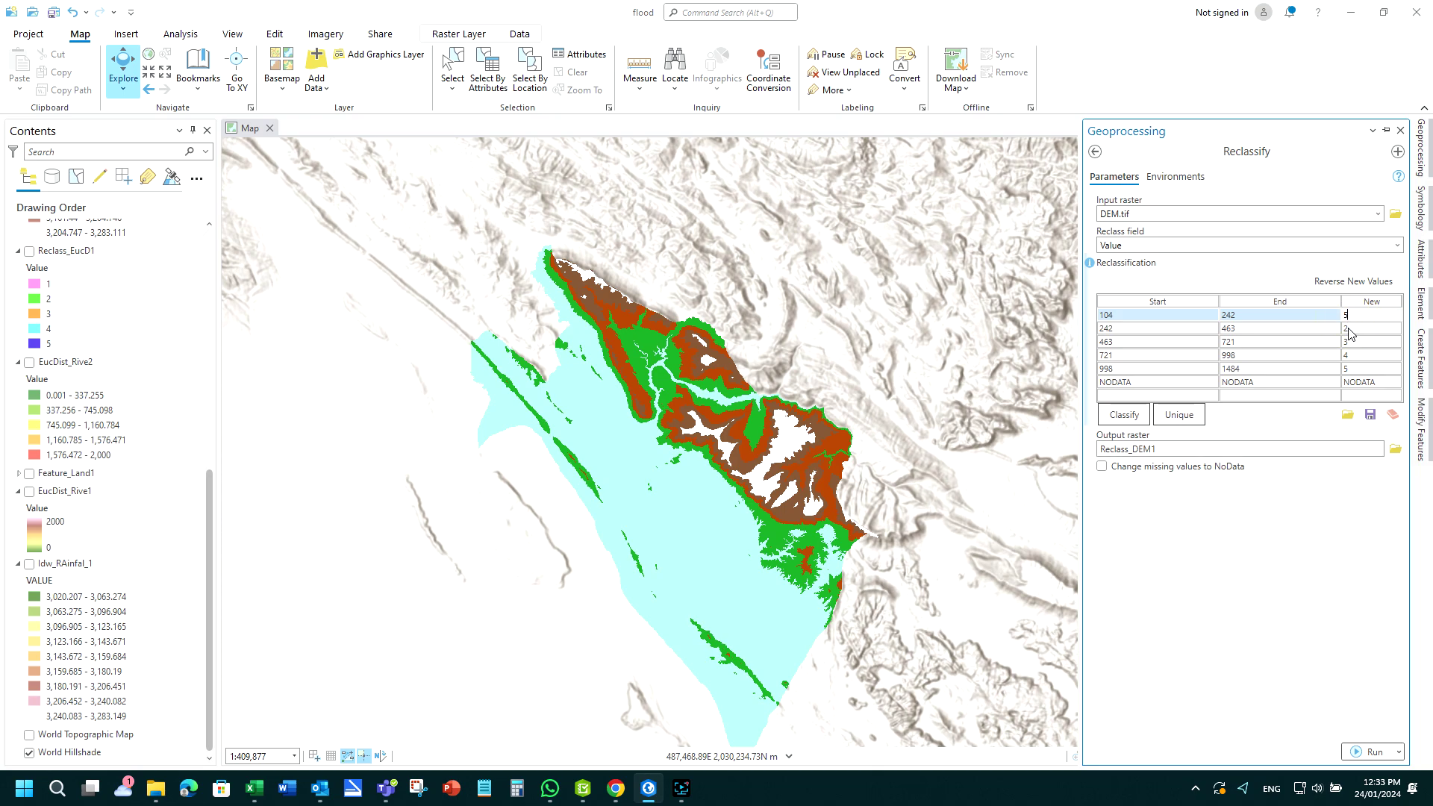
pyautogui.click(1350, 329)
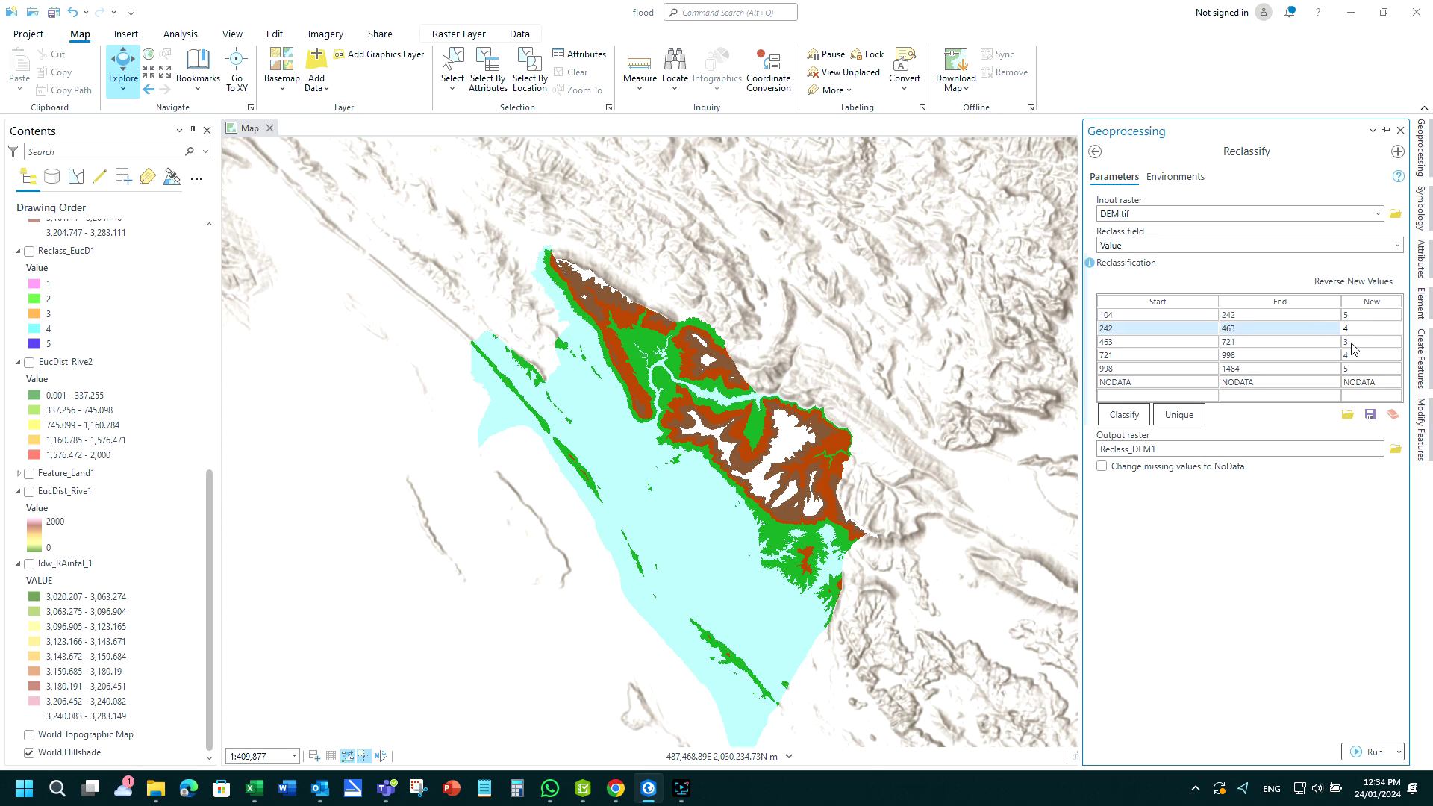
pyautogui.click(1349, 356)
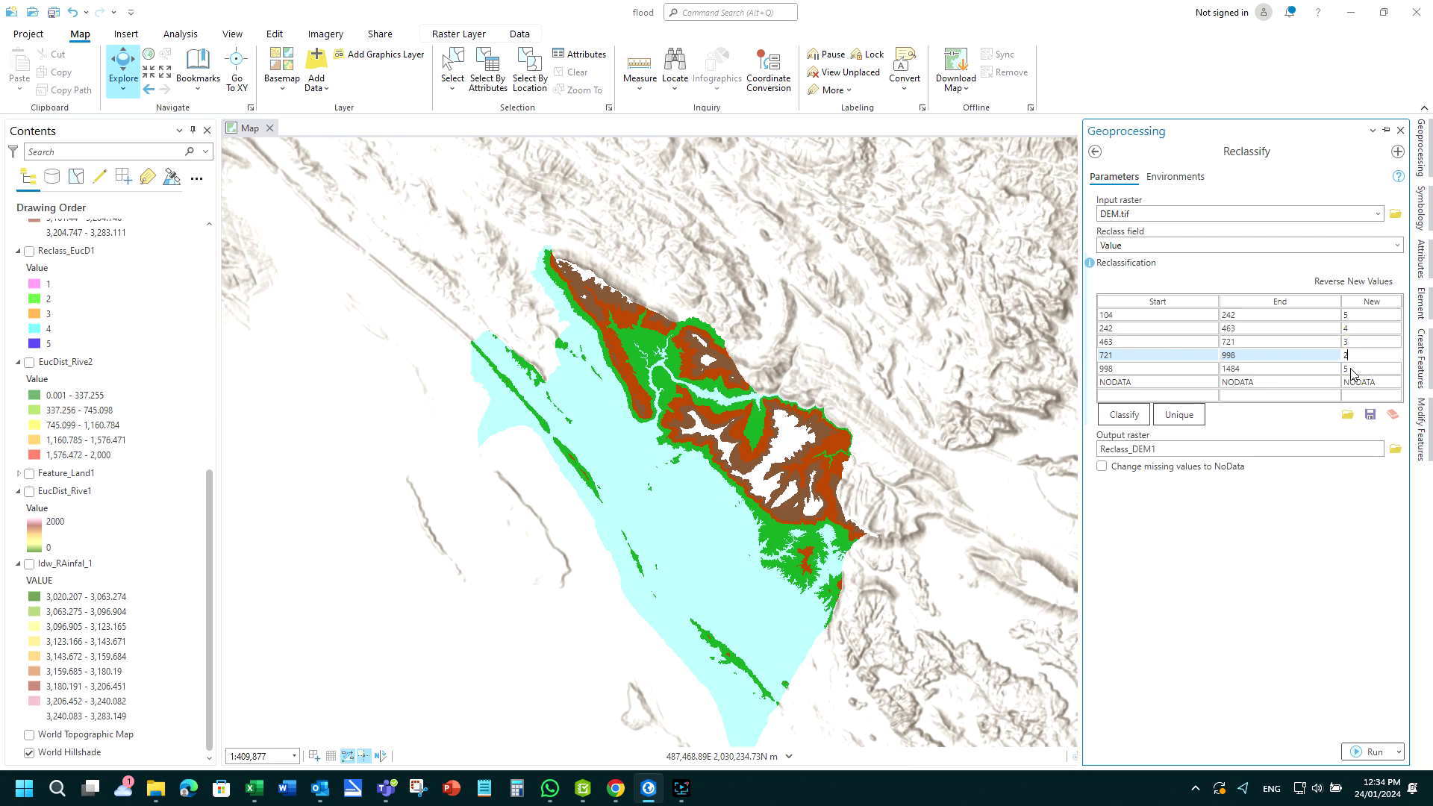
pyautogui.click(1352, 369)
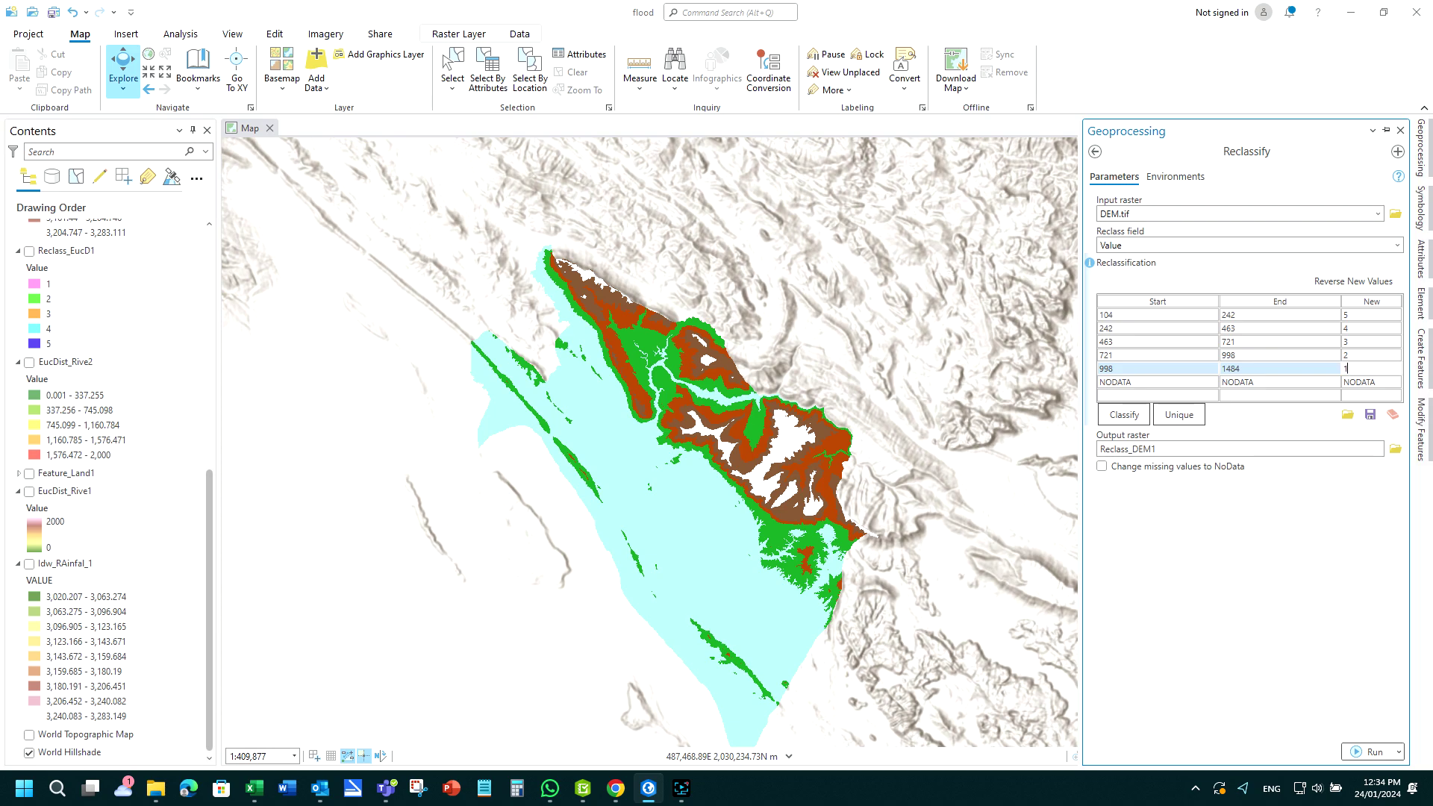
pyautogui.click(1315, 357)
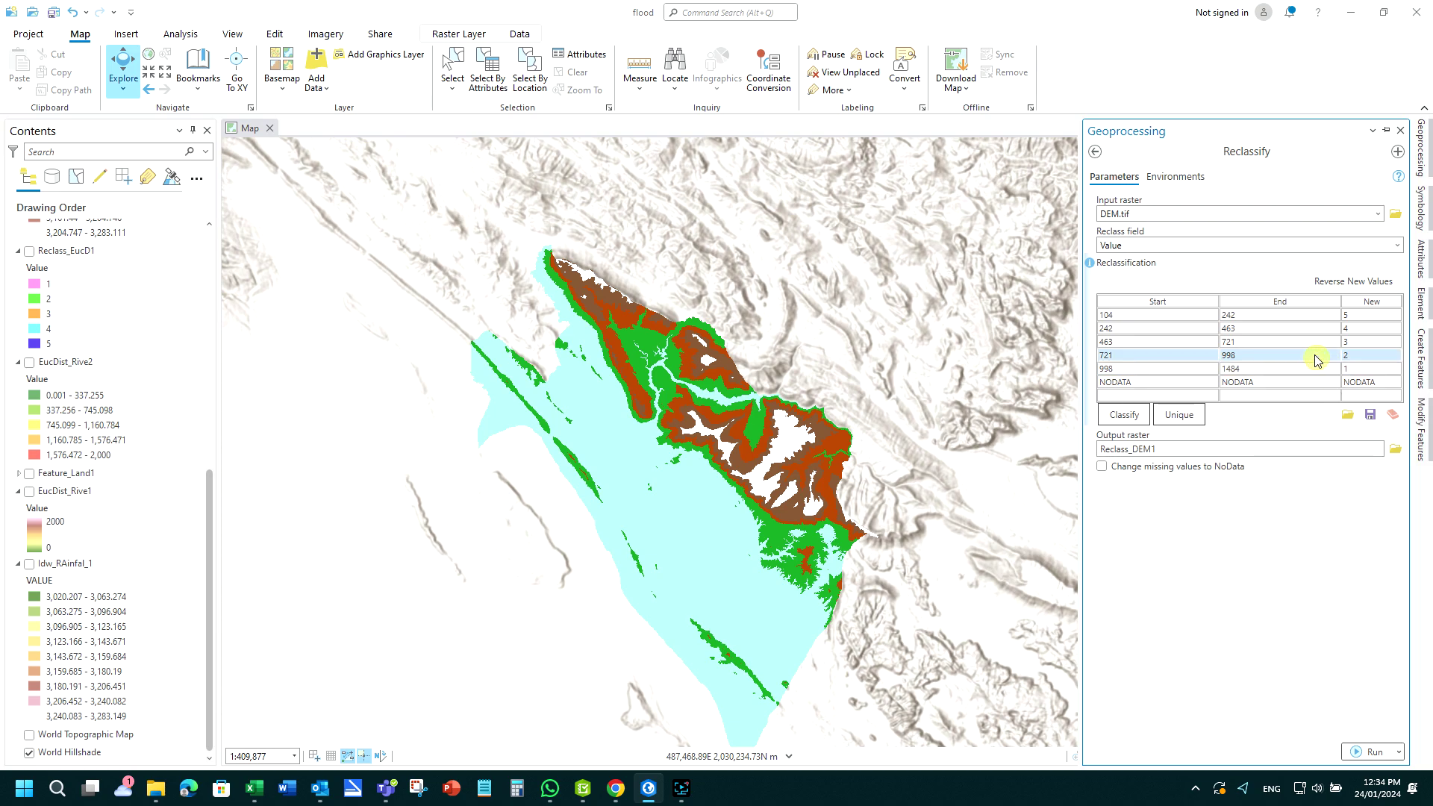
pyautogui.click(1315, 342)
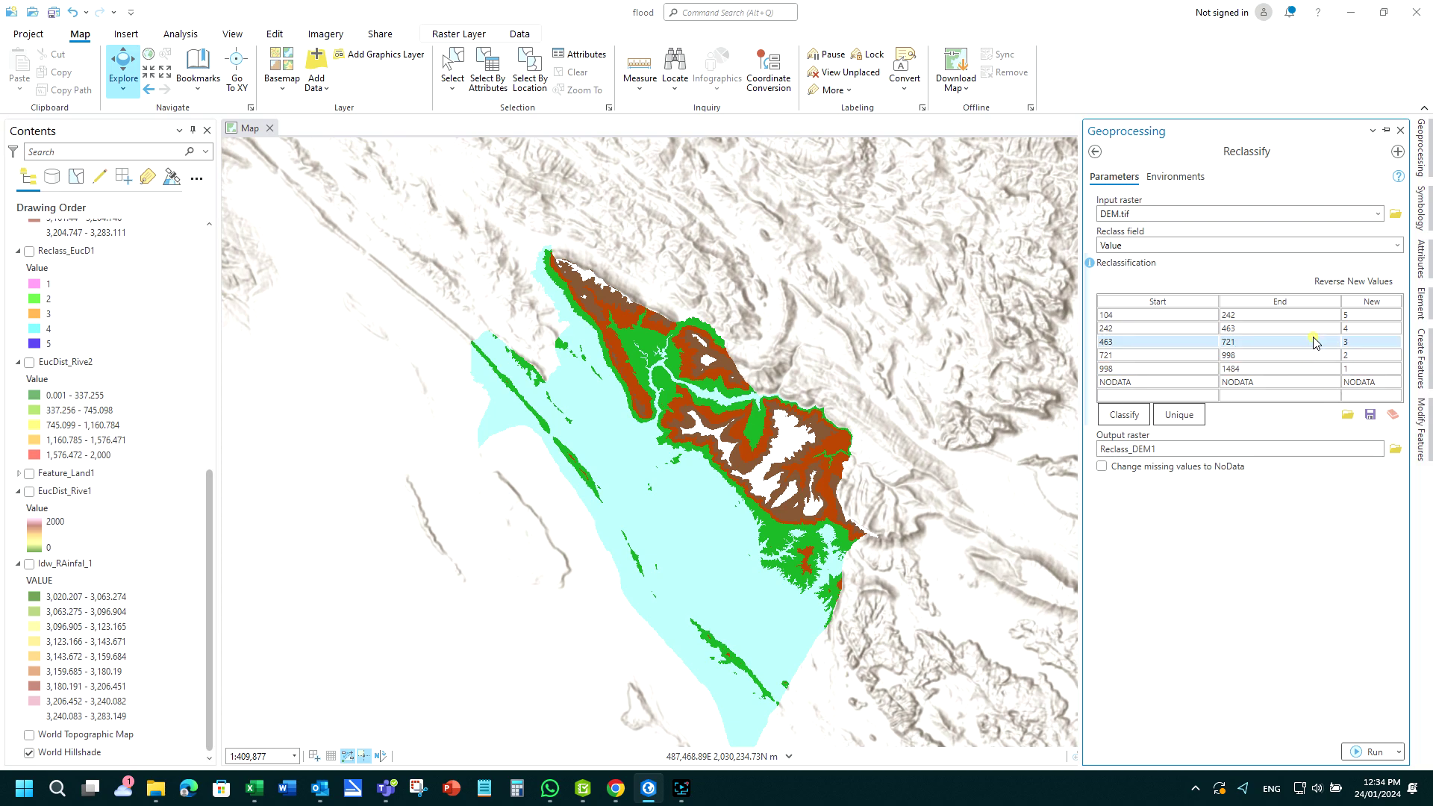
pyautogui.click(1313, 328)
pyautogui.click(1378, 754)
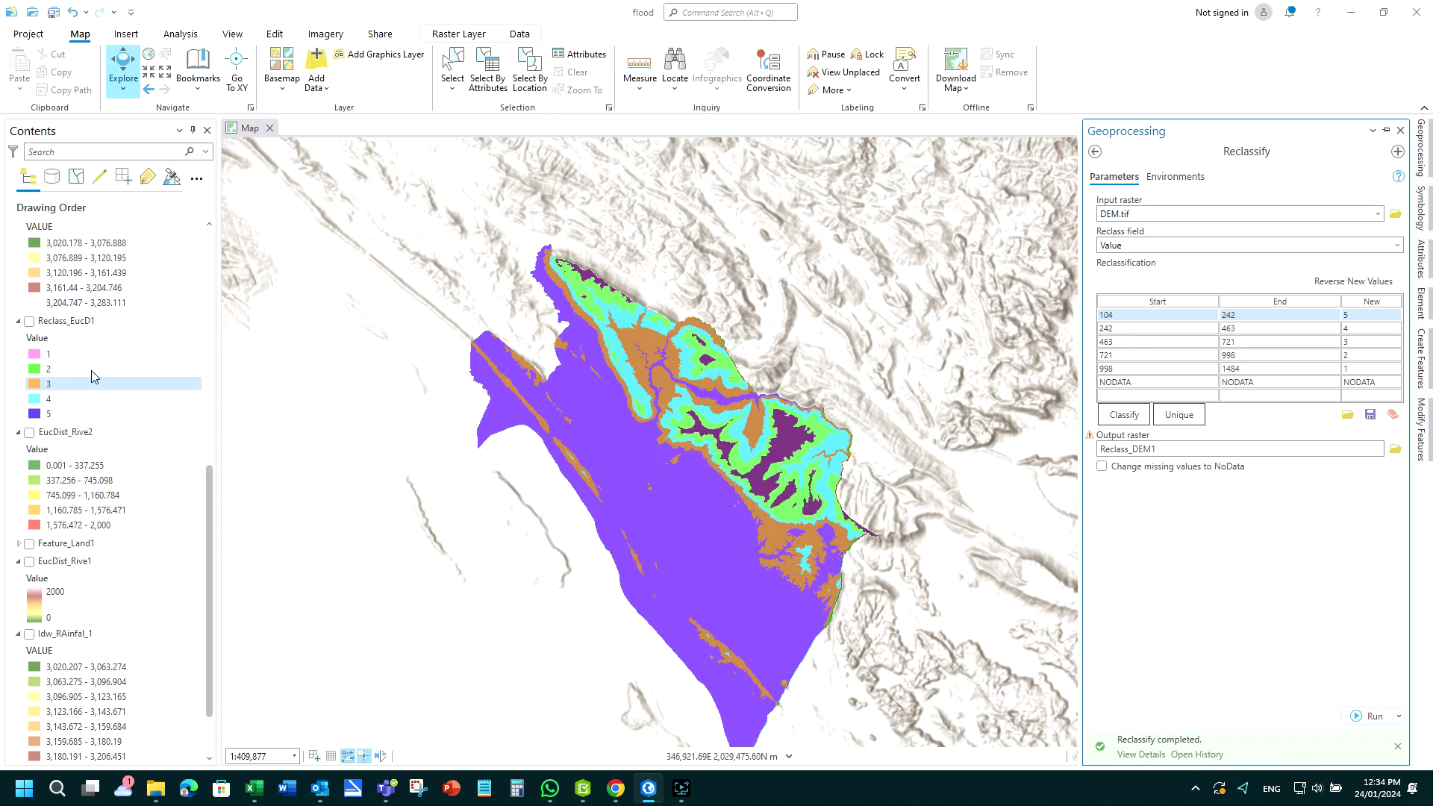
# Step: Examine the reclassified elevation raster on the map, both close up and at full extent over the hillshade
pyautogui.scroll(5, 595, 396)
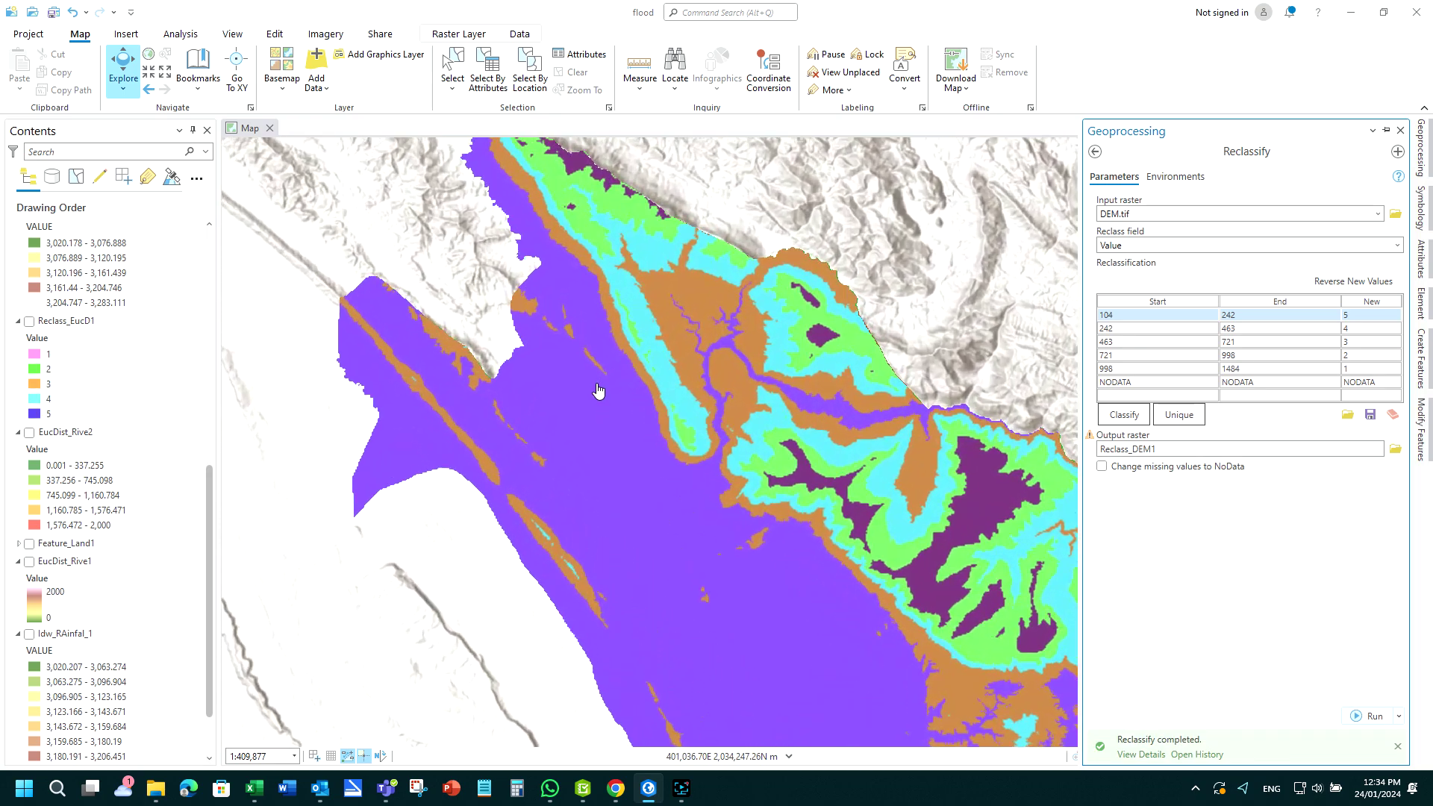
pyautogui.scroll(-2, 694, 422)
pyautogui.scroll(-8, 694, 421)
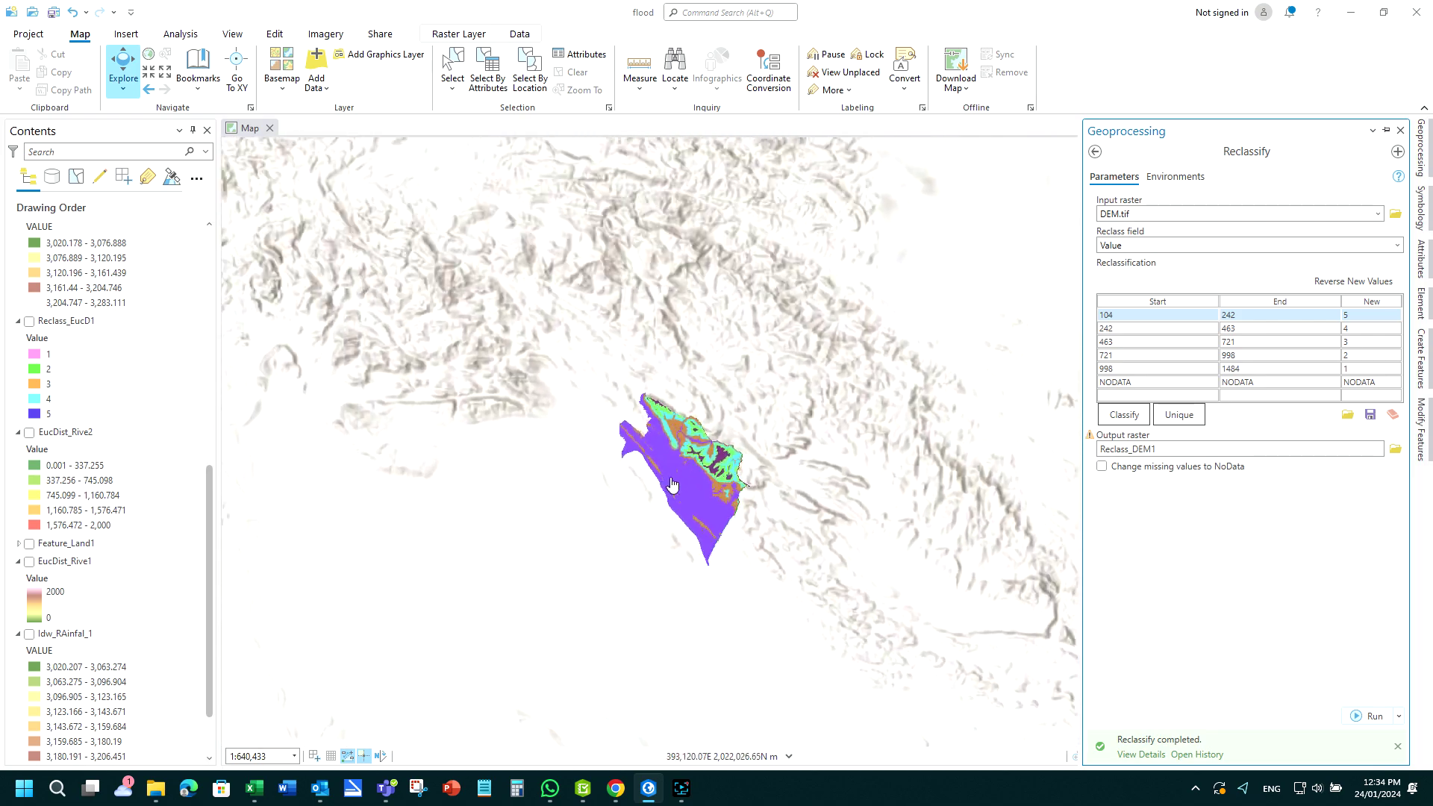
pyautogui.scroll(4, 630, 448)
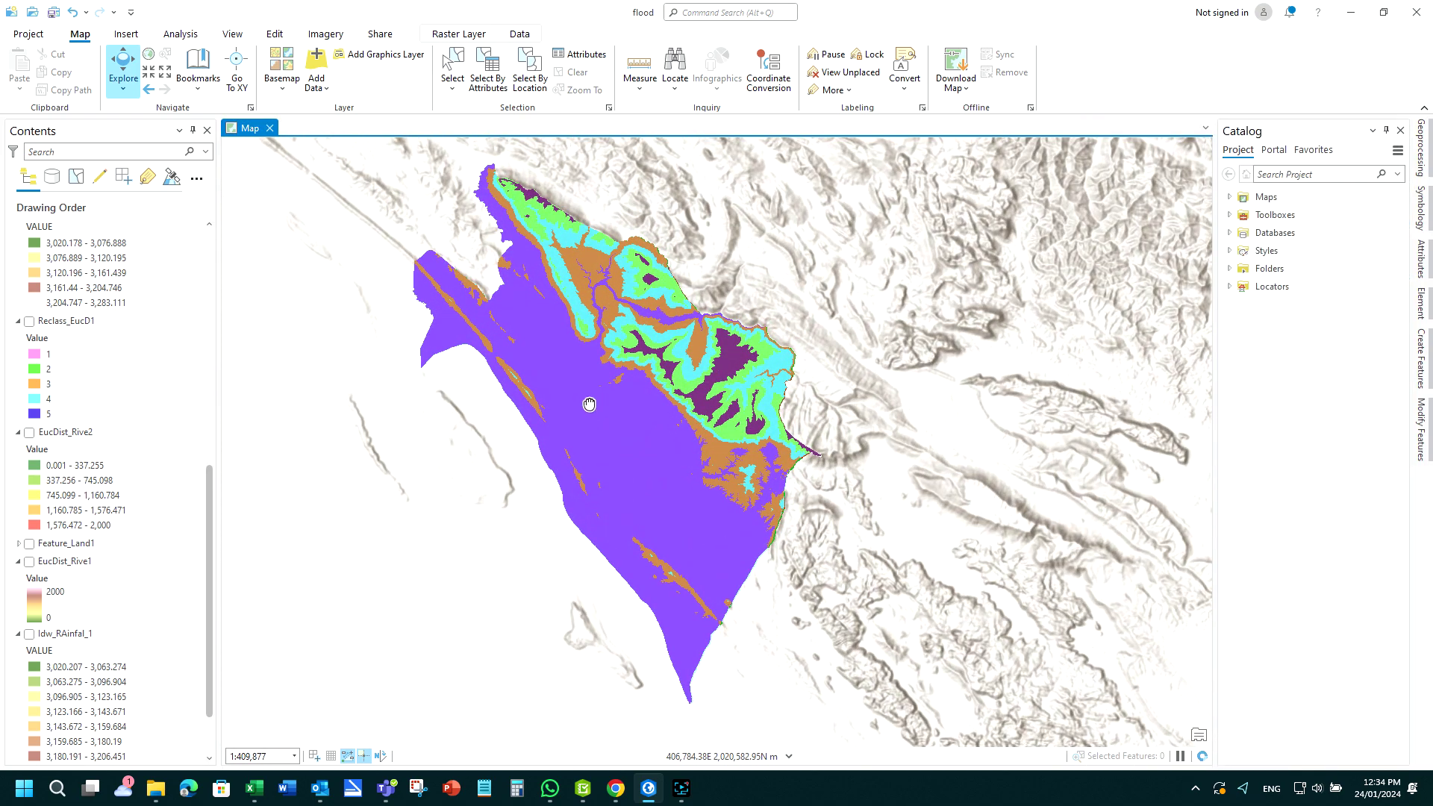
pyautogui.scroll(2, 664, 431)
pyautogui.scroll(-2, 923, 487)
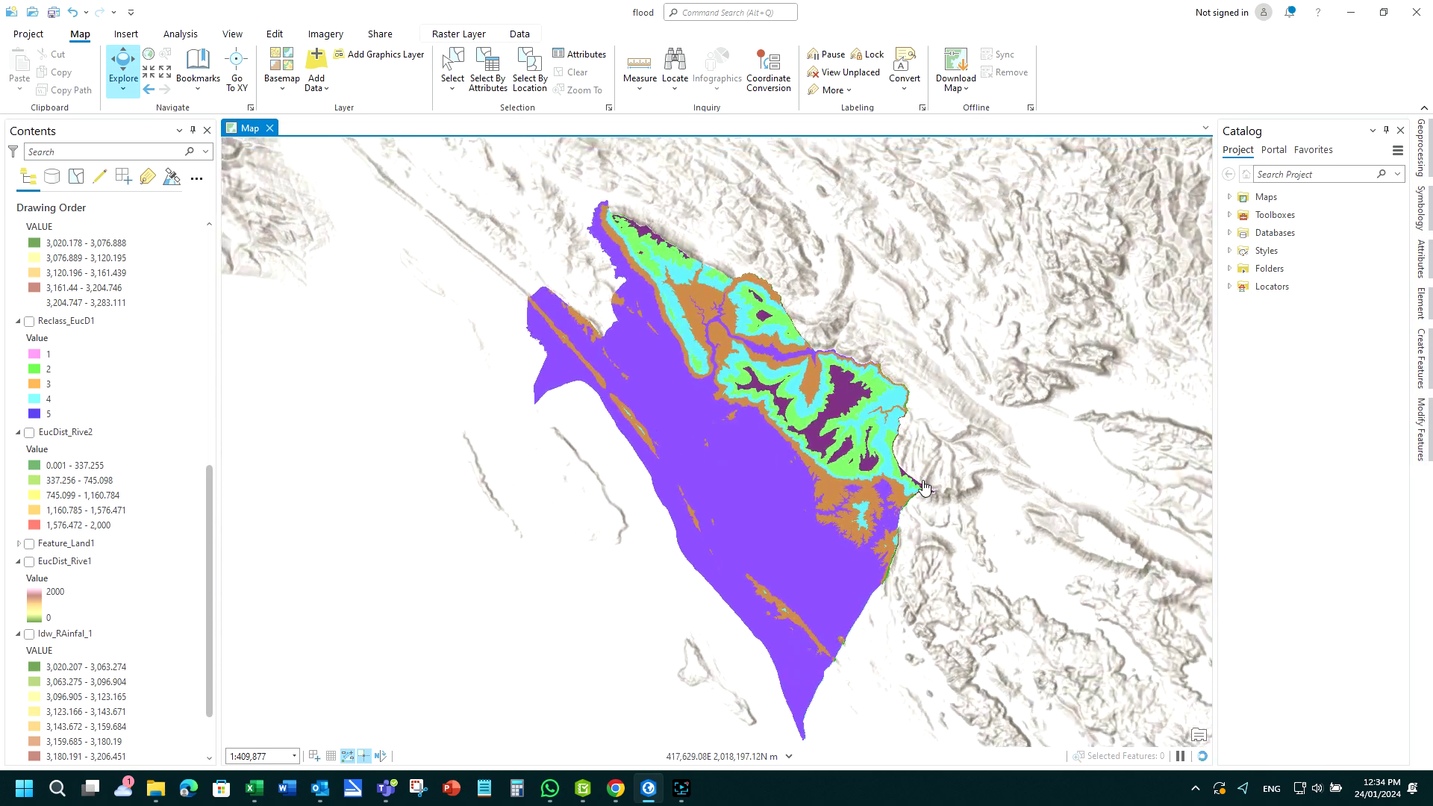